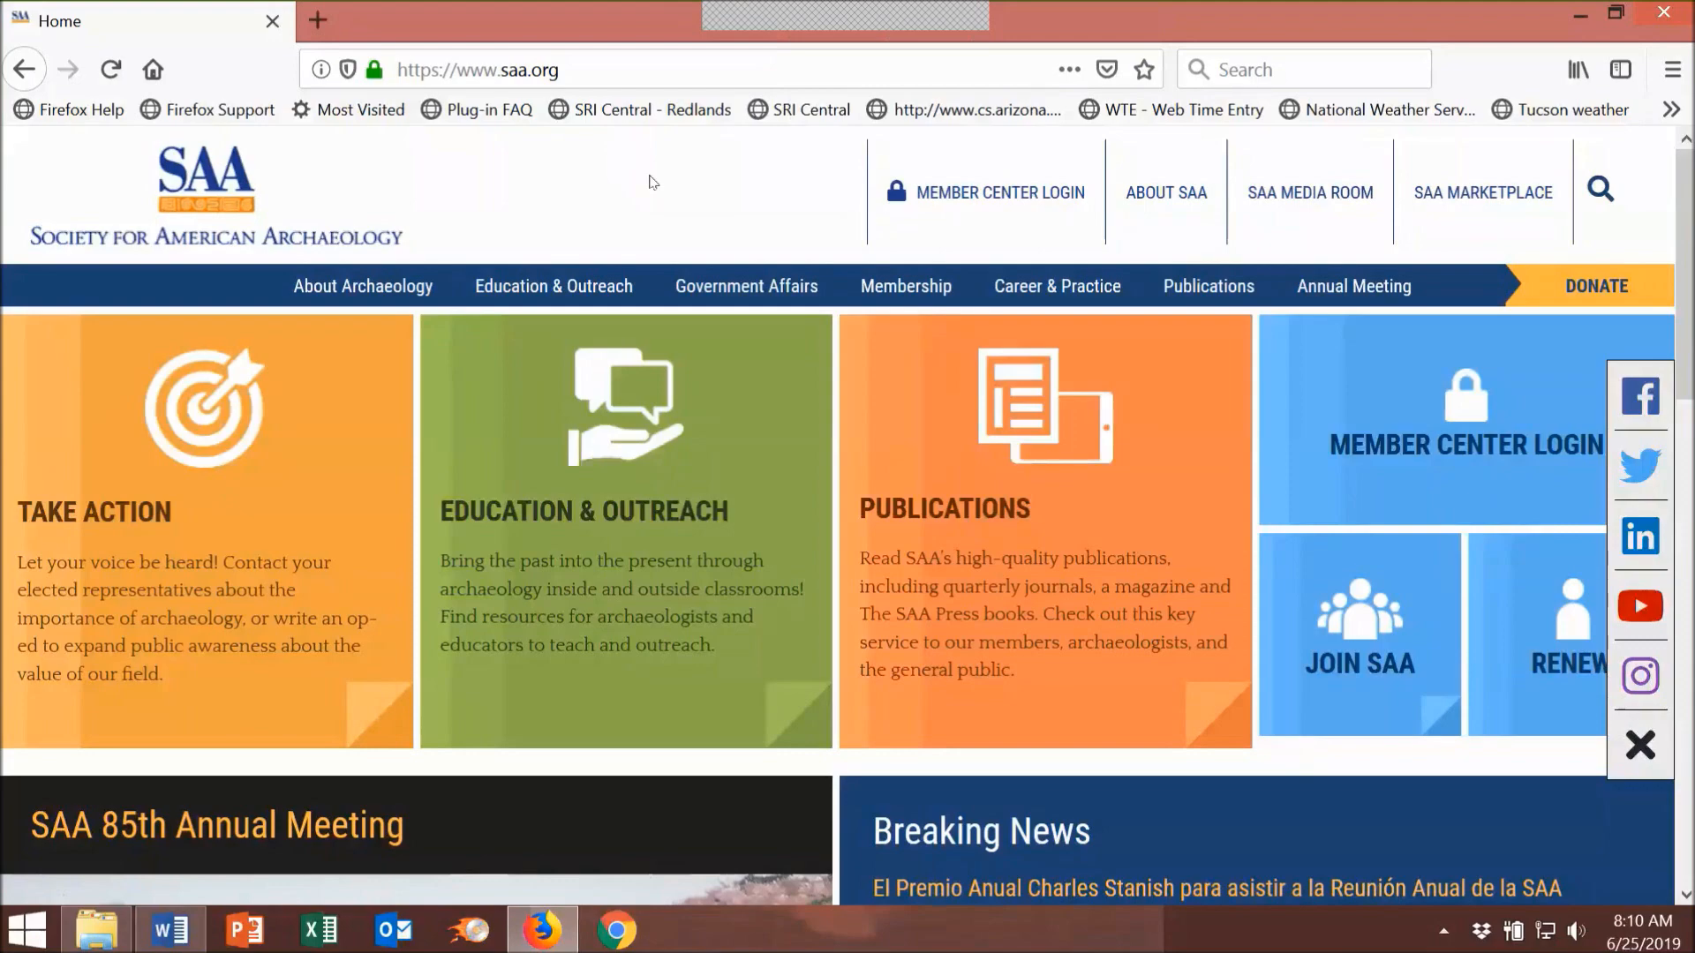
# Step: Scroll the SAA home page down to the 85th Annual Meeting panel with its Submit button
pyautogui.scroll(-3, 652, 182)
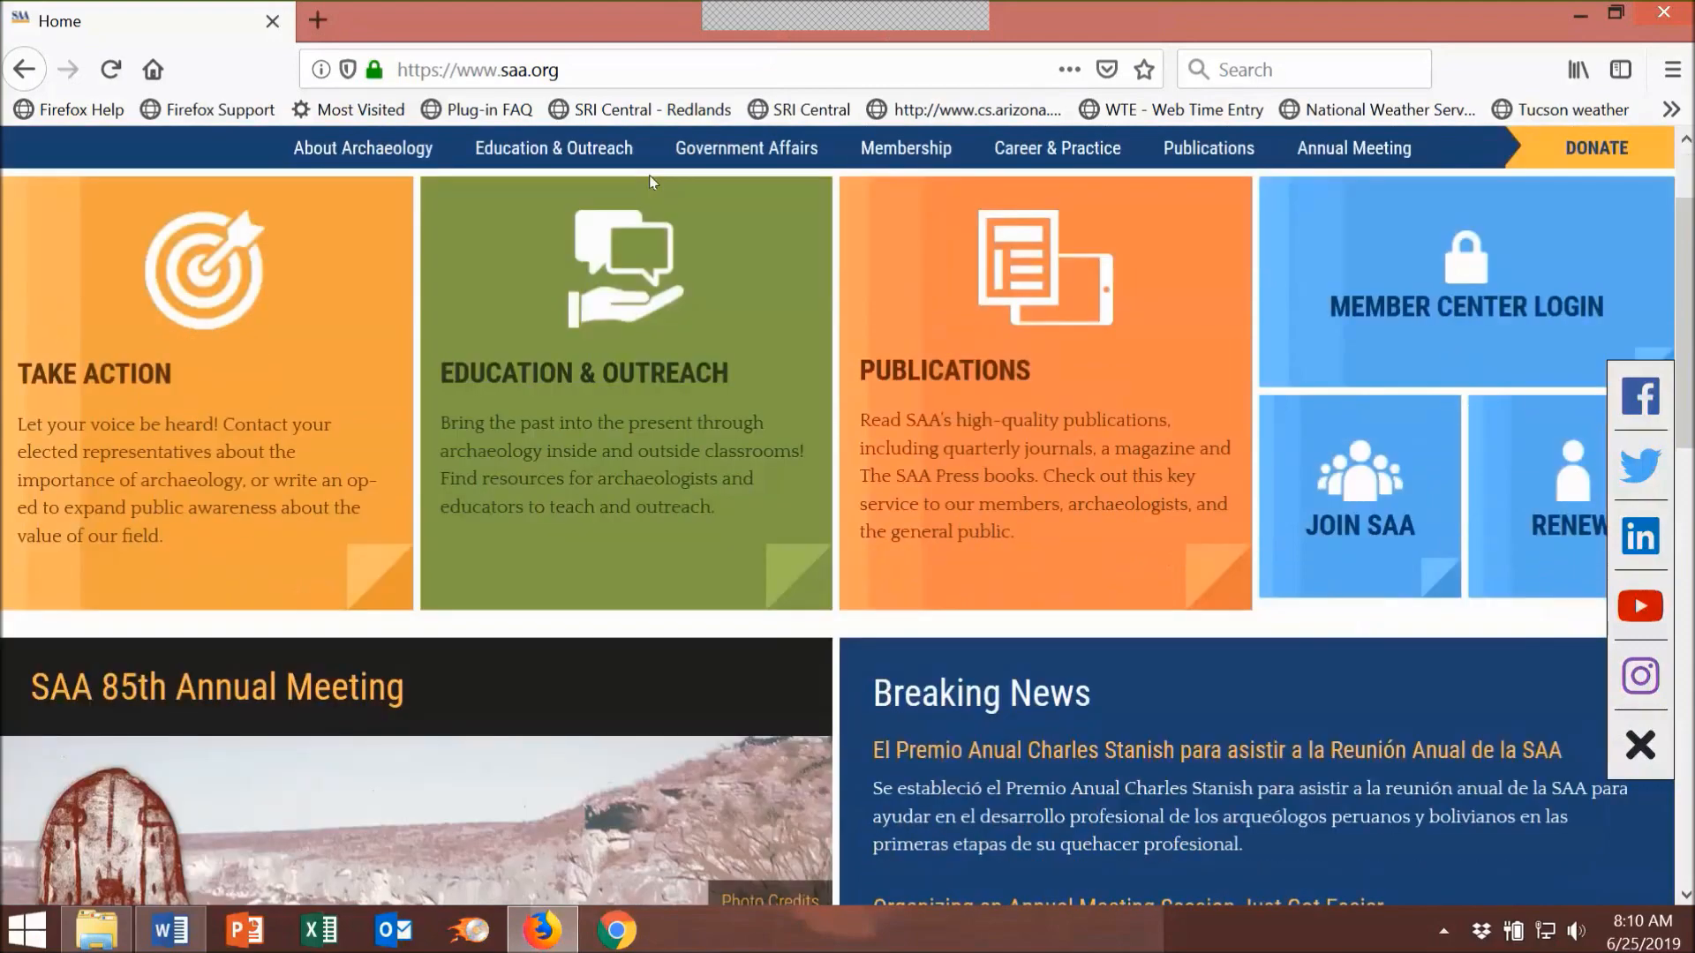
pyautogui.scroll(-2, 660, 325)
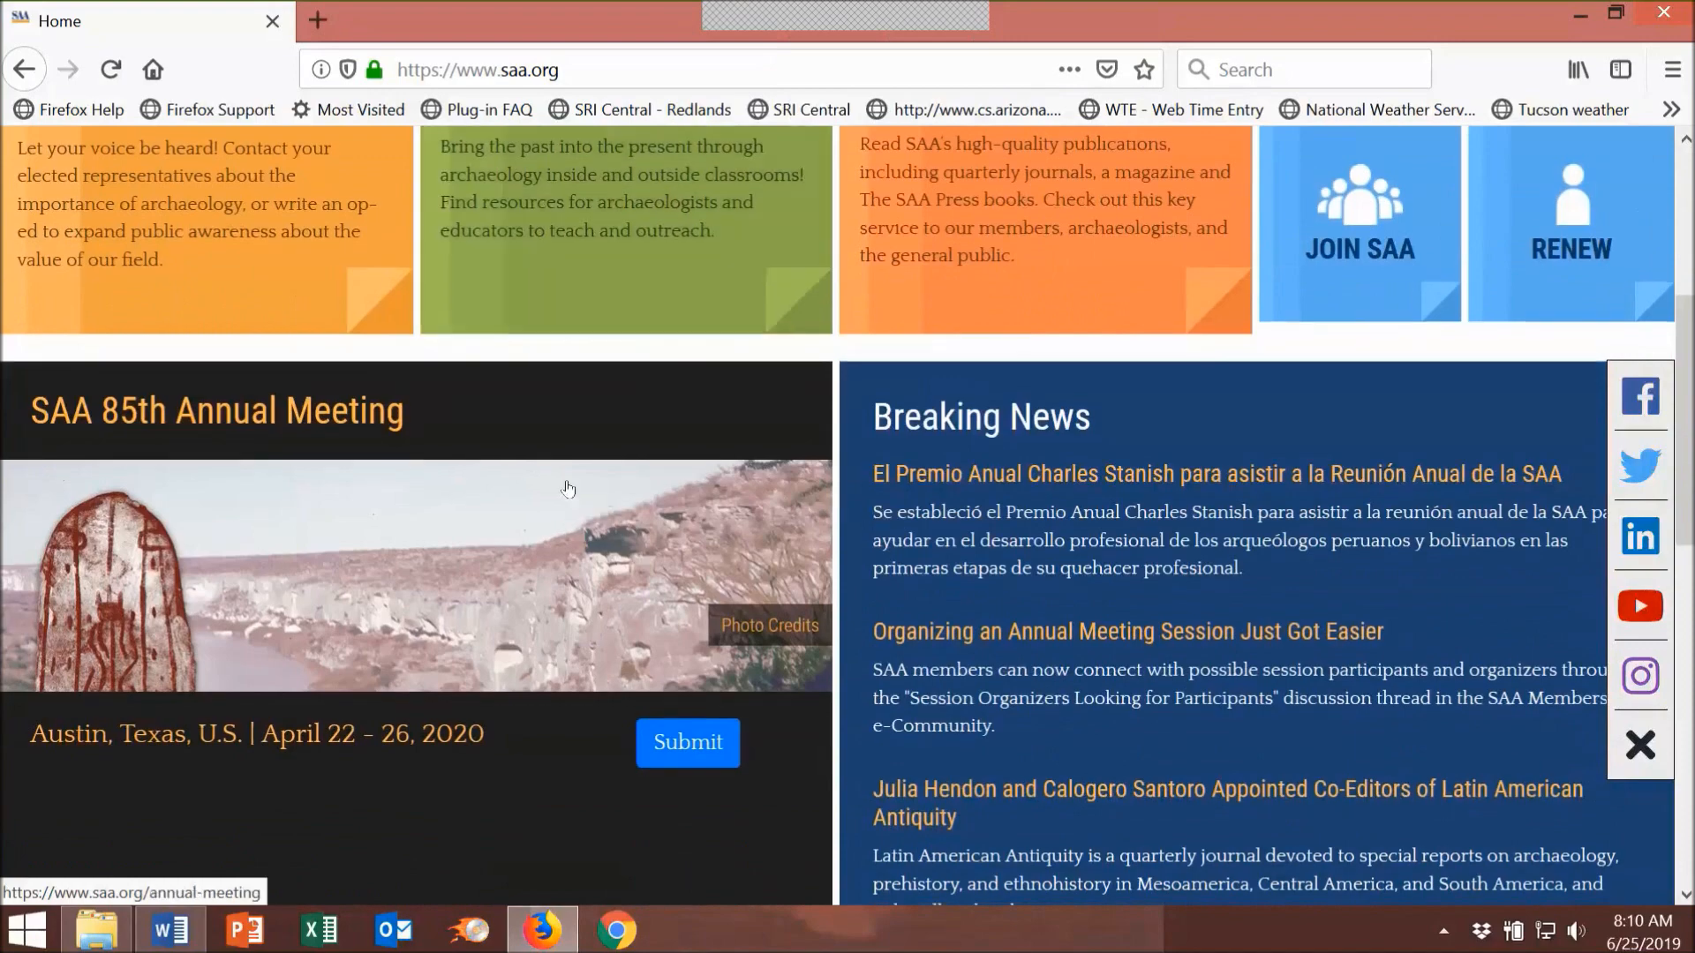
# Step: Open the annual meeting submission site and log in with the account username and password
pyautogui.click(678, 744)
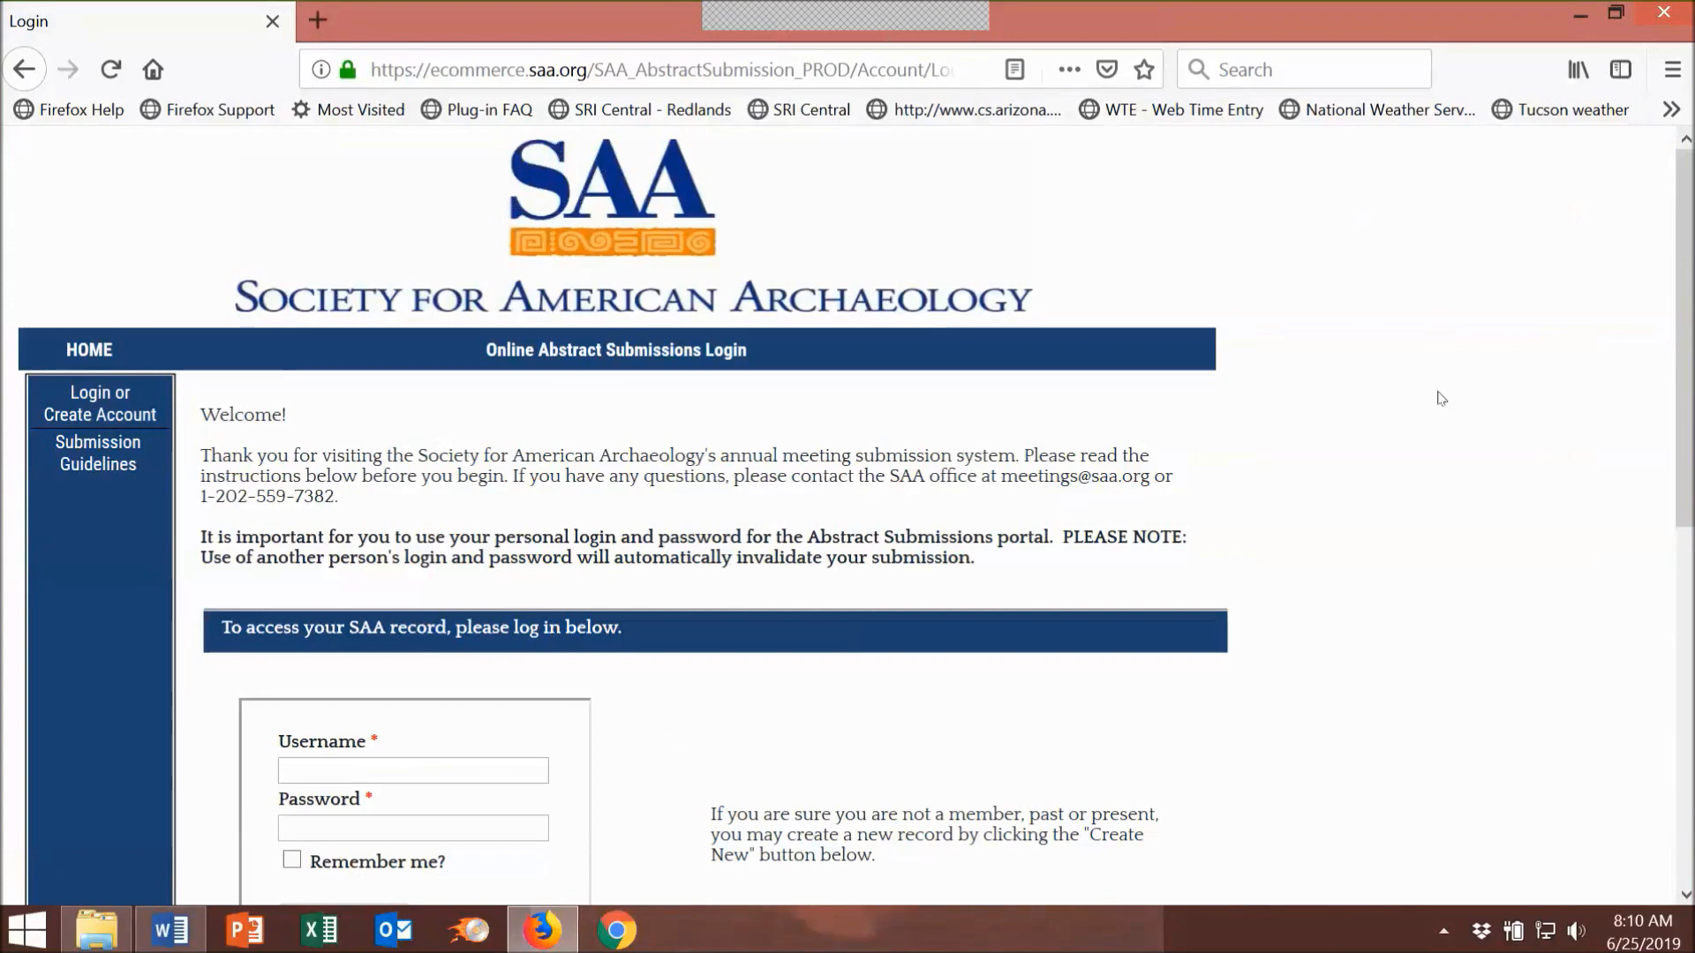
pyautogui.scroll(-3, 1469, 377)
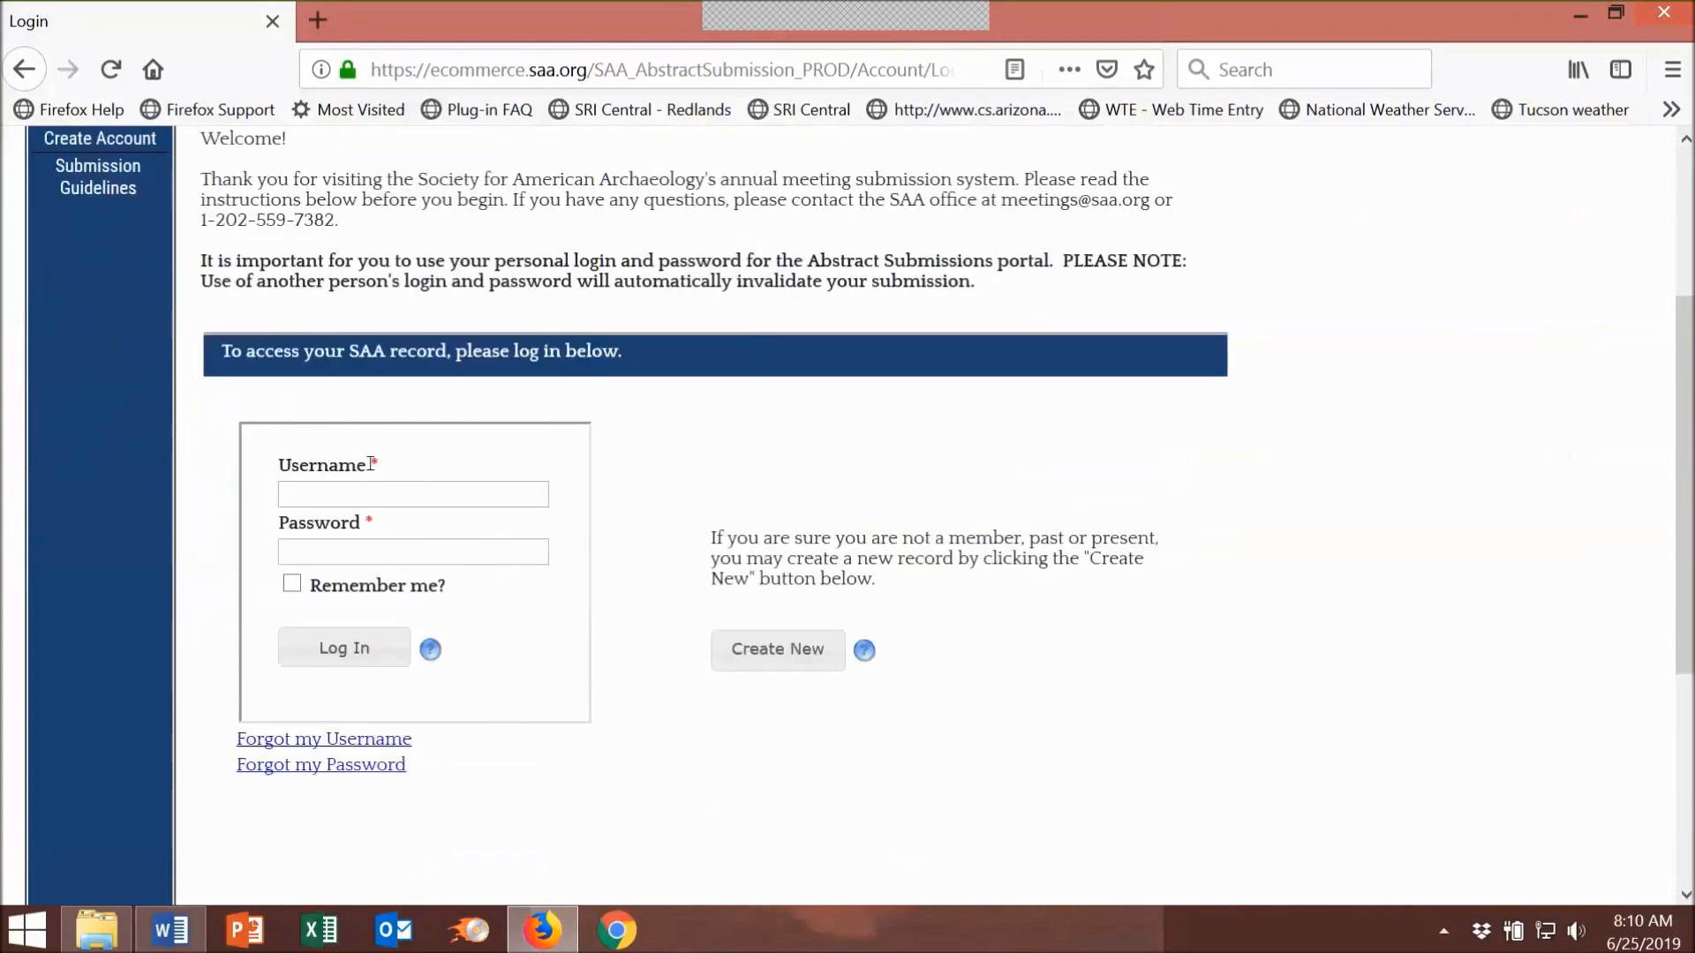
pyautogui.click(353, 487)
pyautogui.click(344, 549)
pyautogui.write('••••••••')
pyautogui.press('Return')
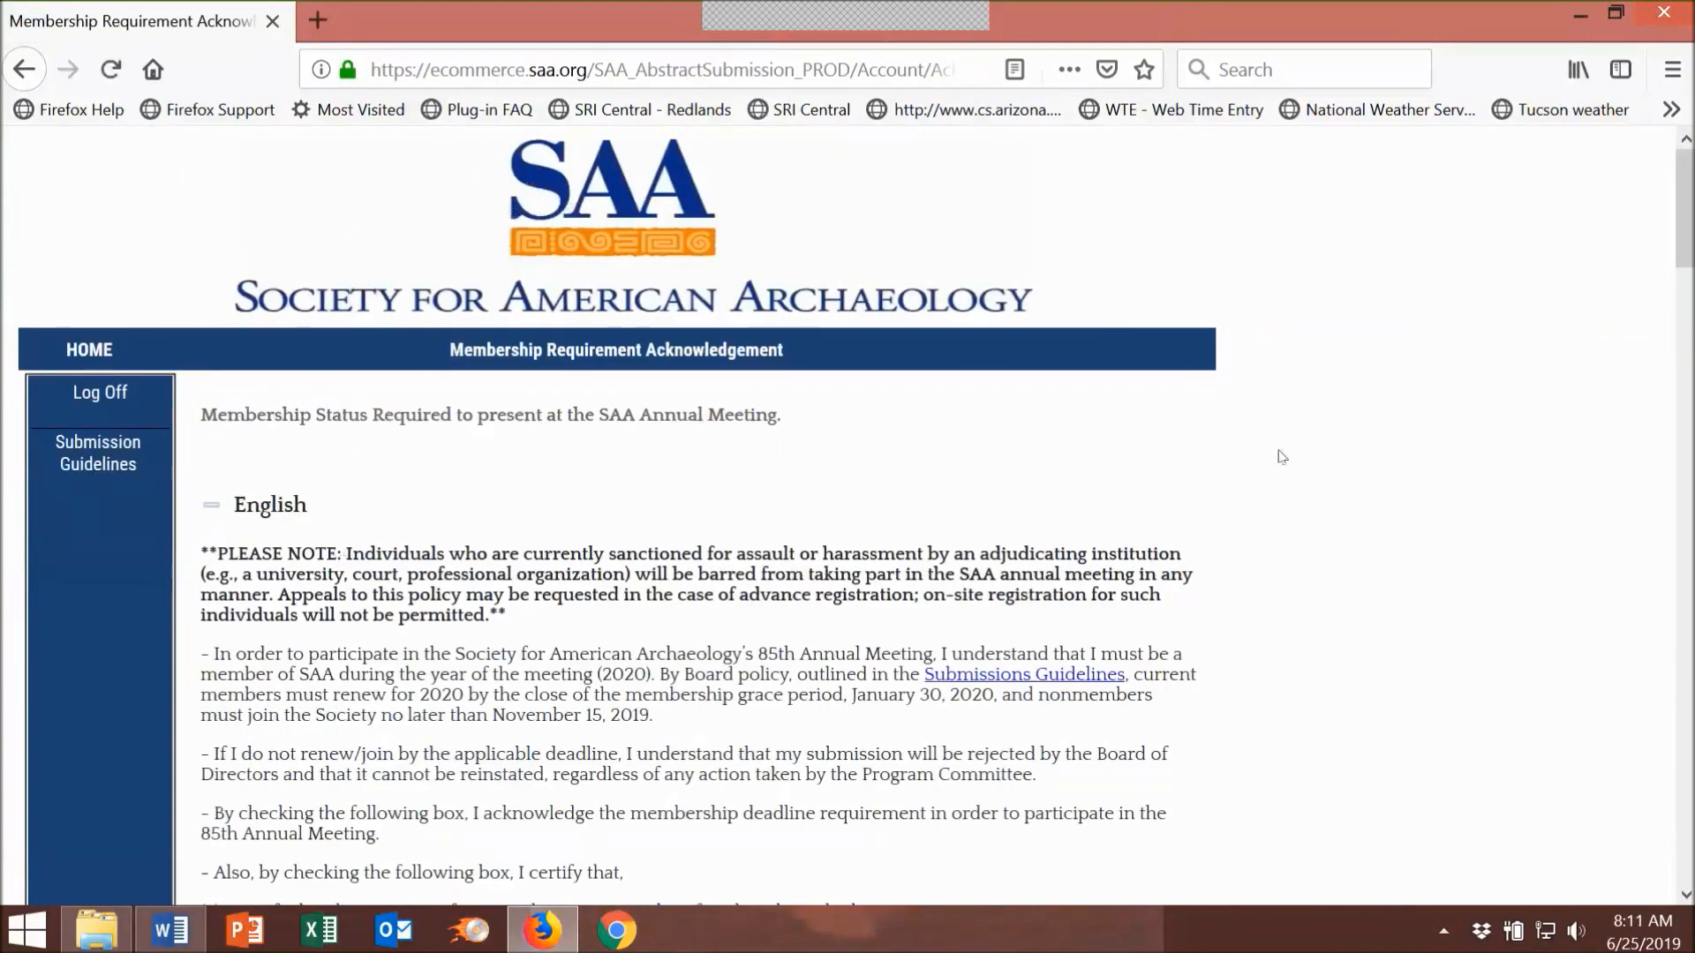
# Step: Read the membership requirement, tick the Requirement Acknowledgement checkbox, and Accept
pyautogui.scroll(-3, 1279, 456)
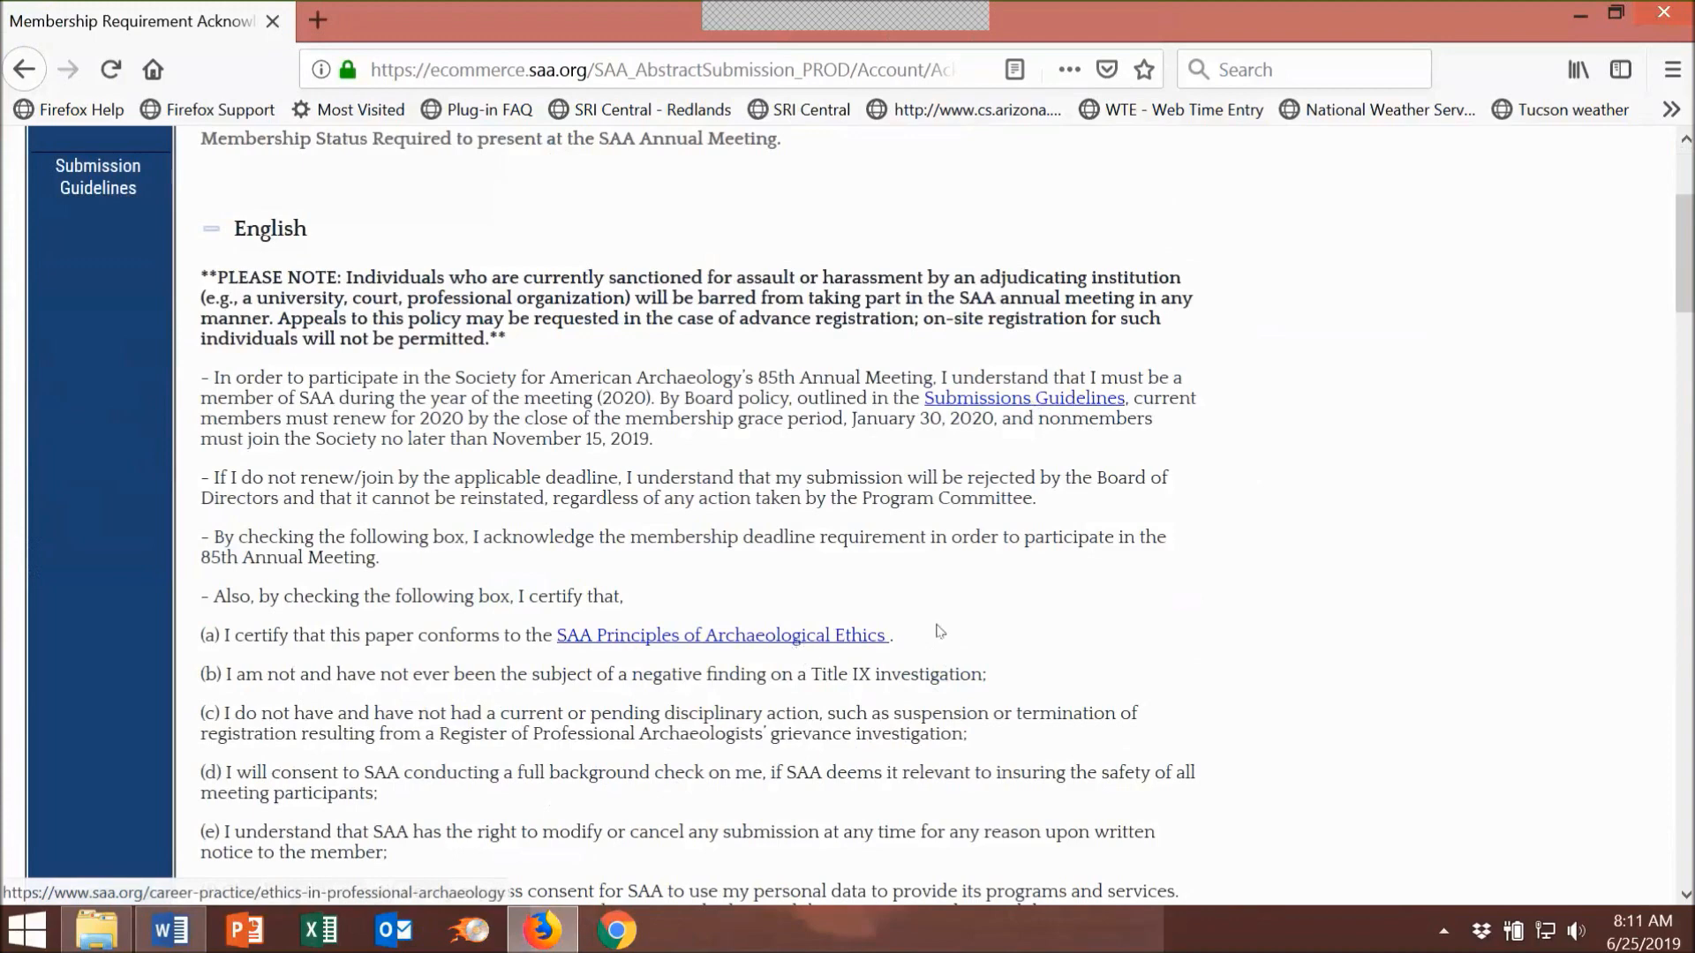
pyautogui.scroll(-3, 1223, 574)
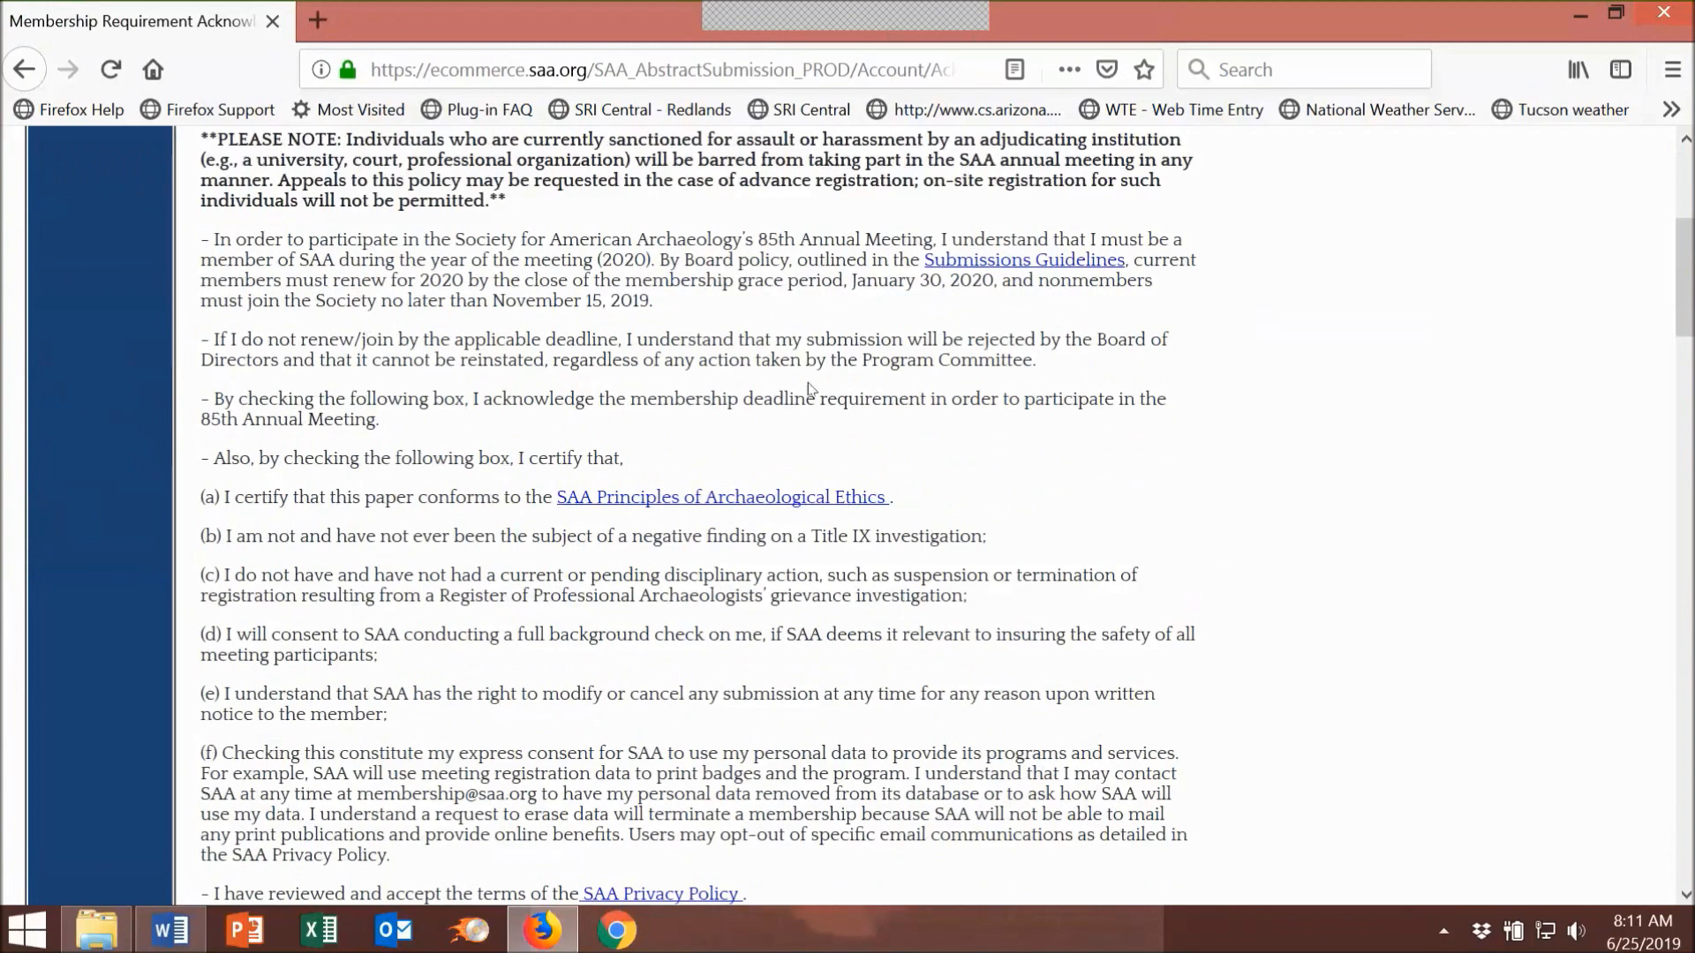
pyautogui.scroll(3, 418, 331)
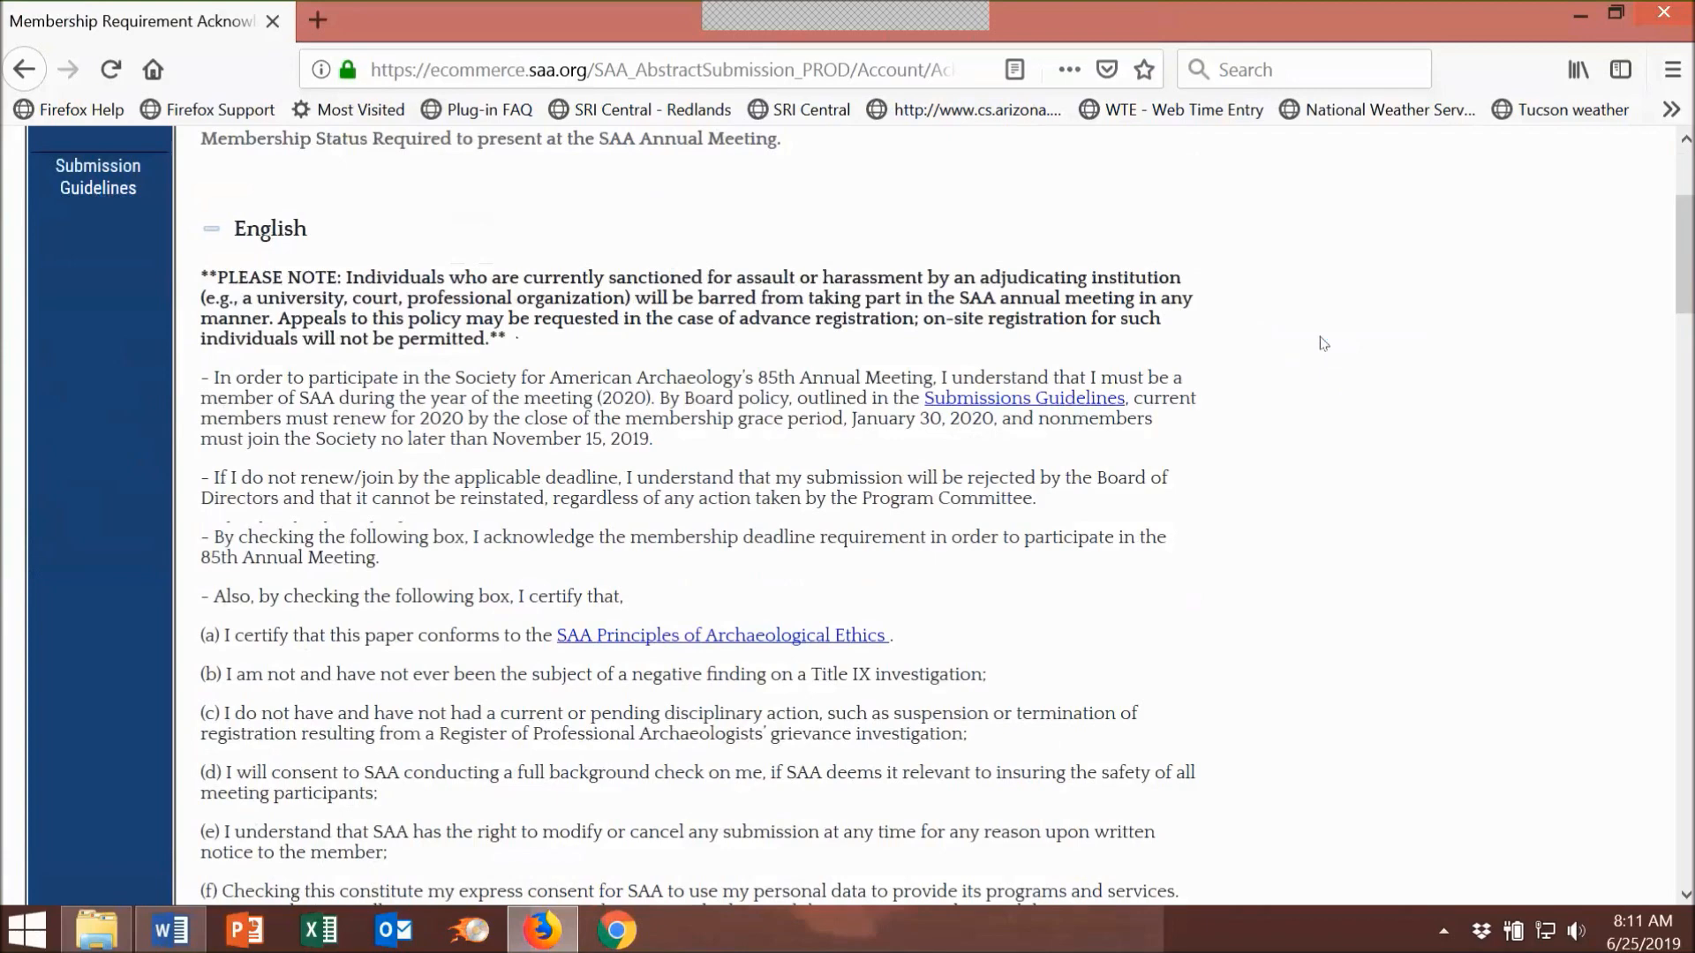
pyautogui.scroll(-5, 1323, 344)
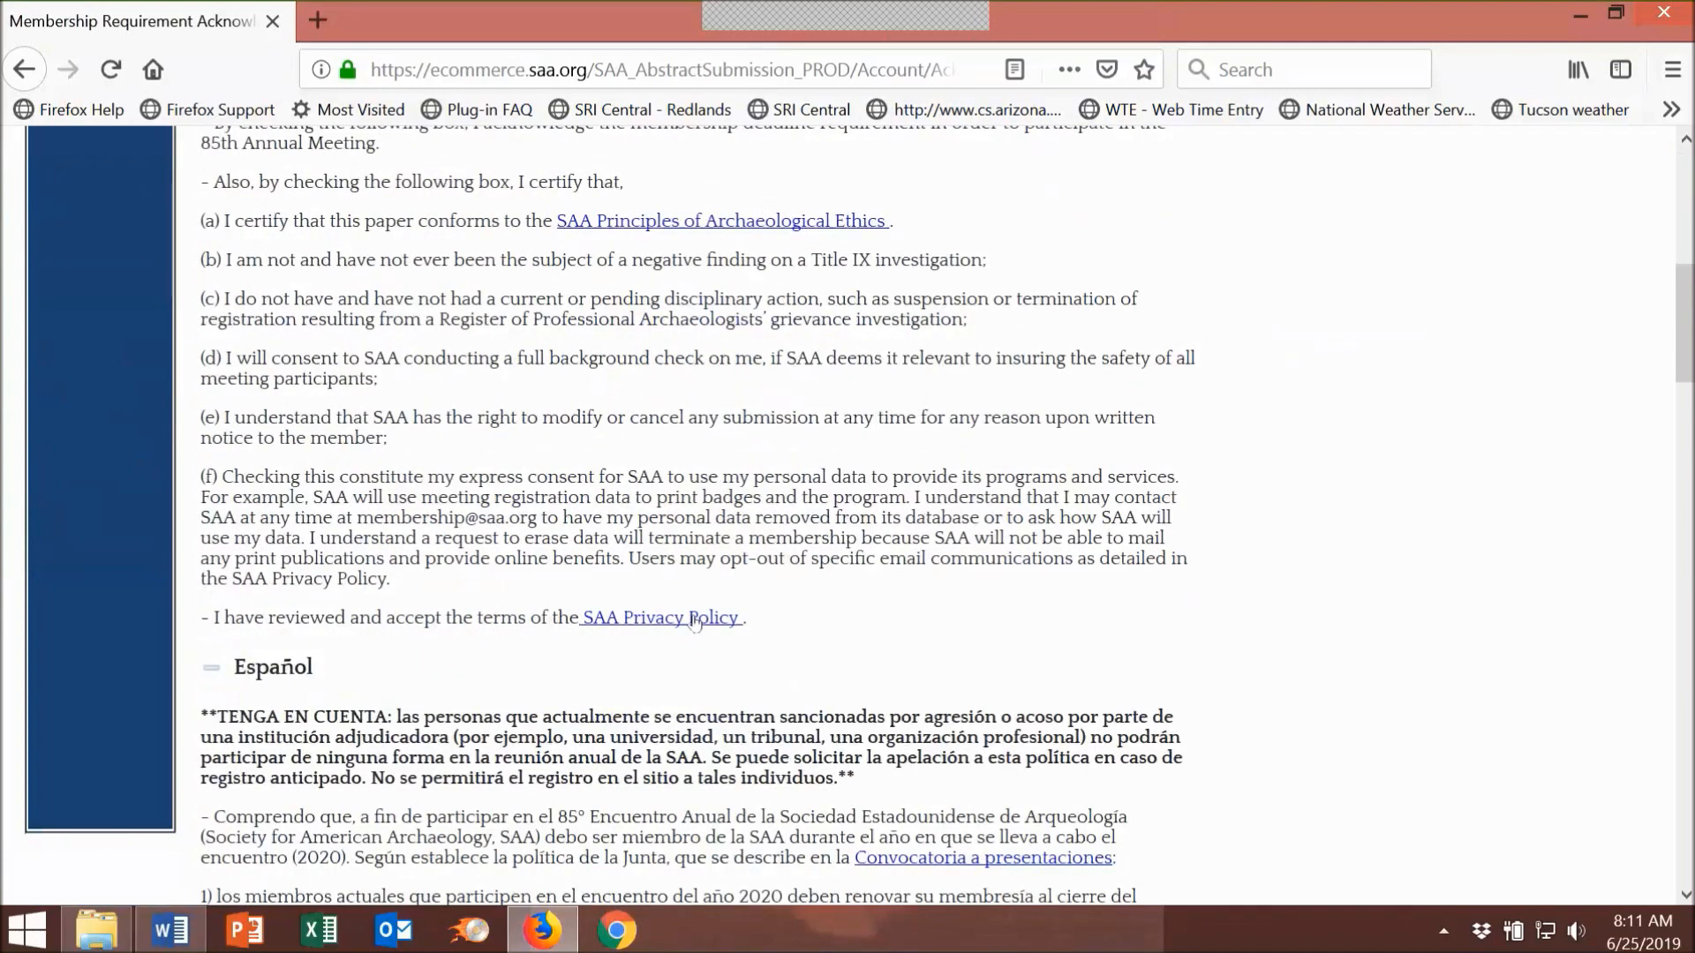
pyautogui.scroll(-2, 1267, 490)
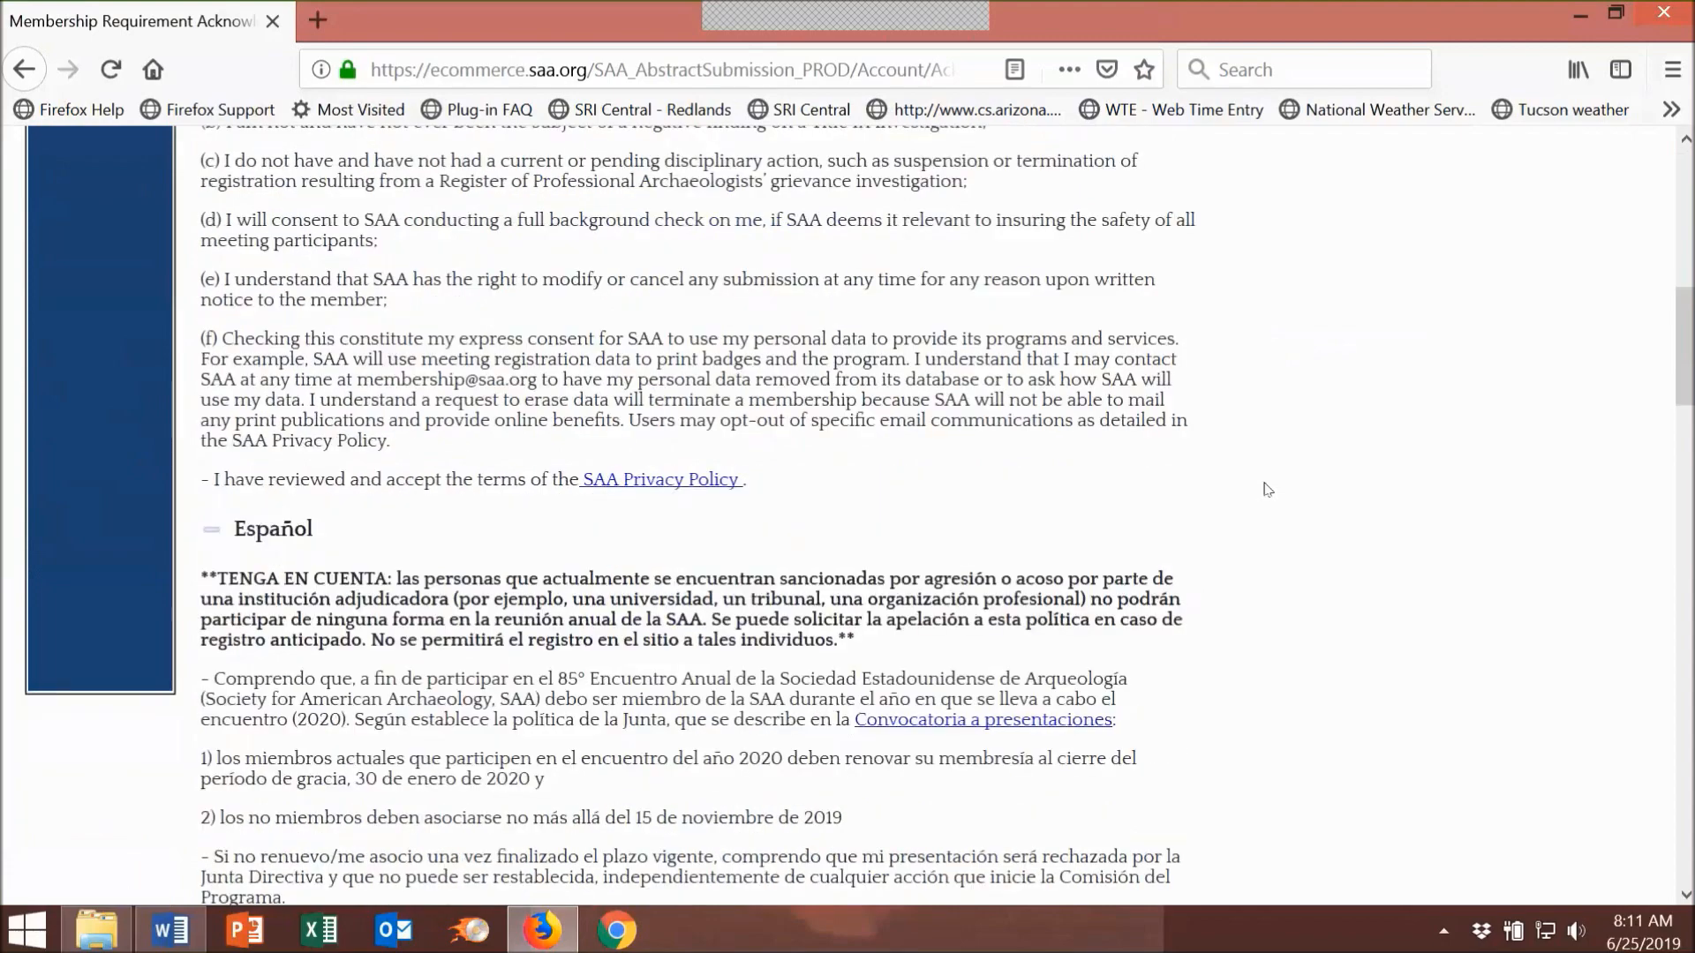
pyautogui.scroll(-8, 1267, 490)
pyautogui.scroll(-8, 1268, 490)
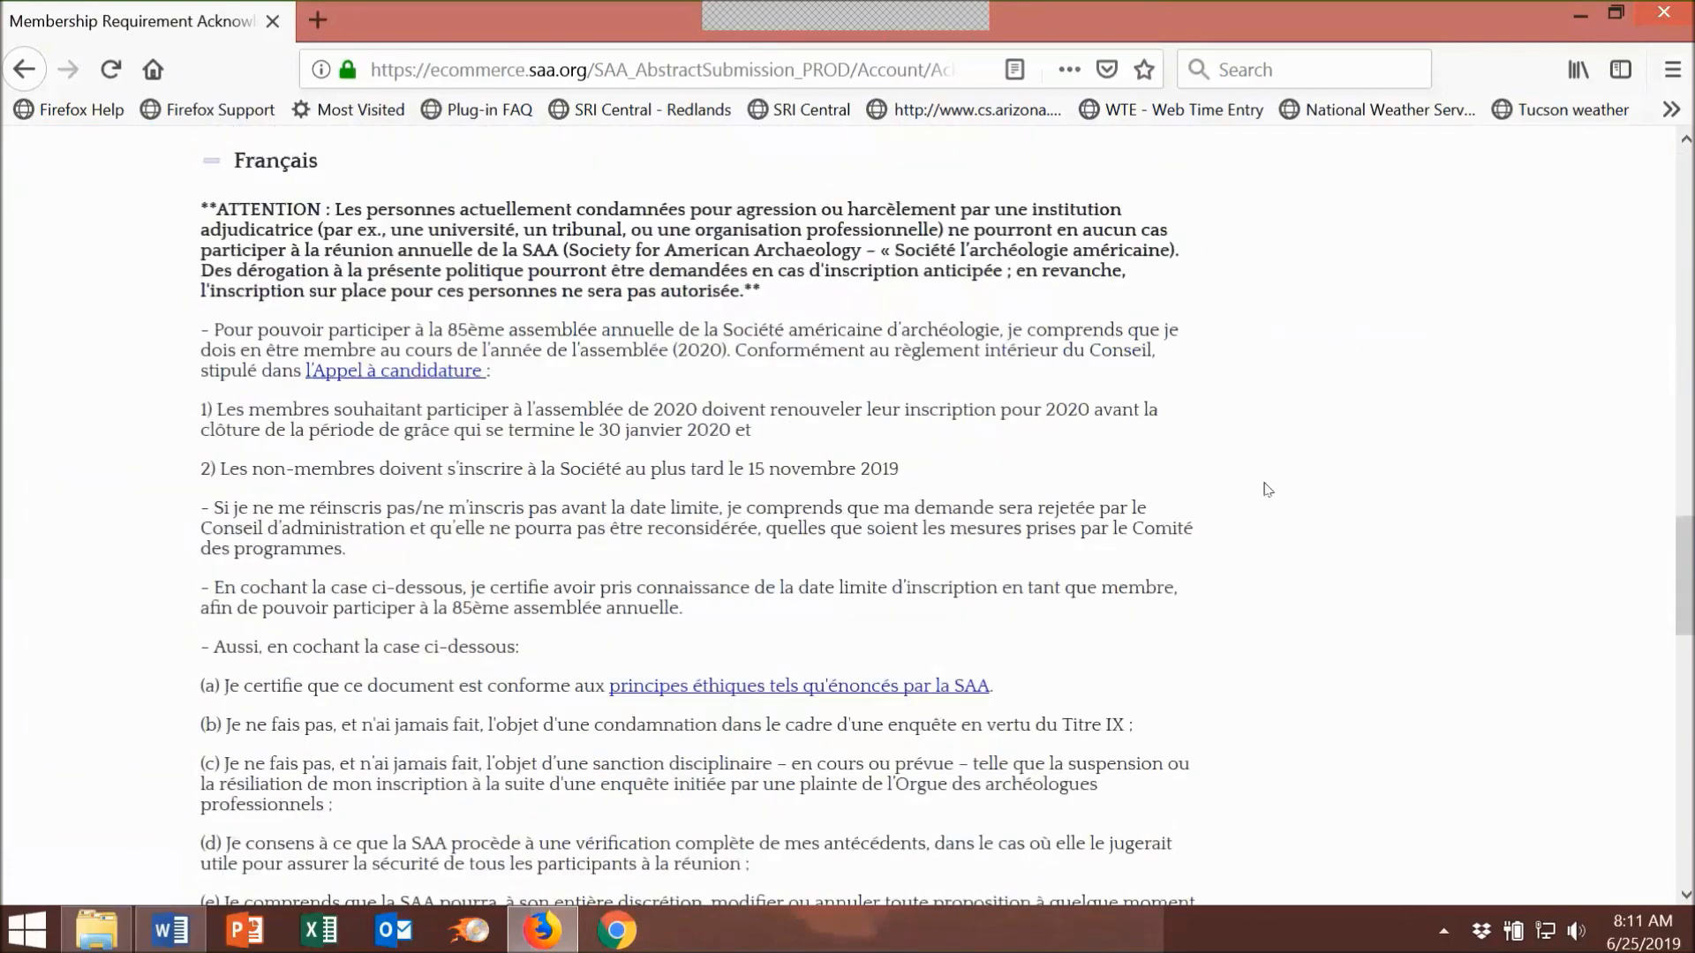
pyautogui.scroll(-18, 1267, 490)
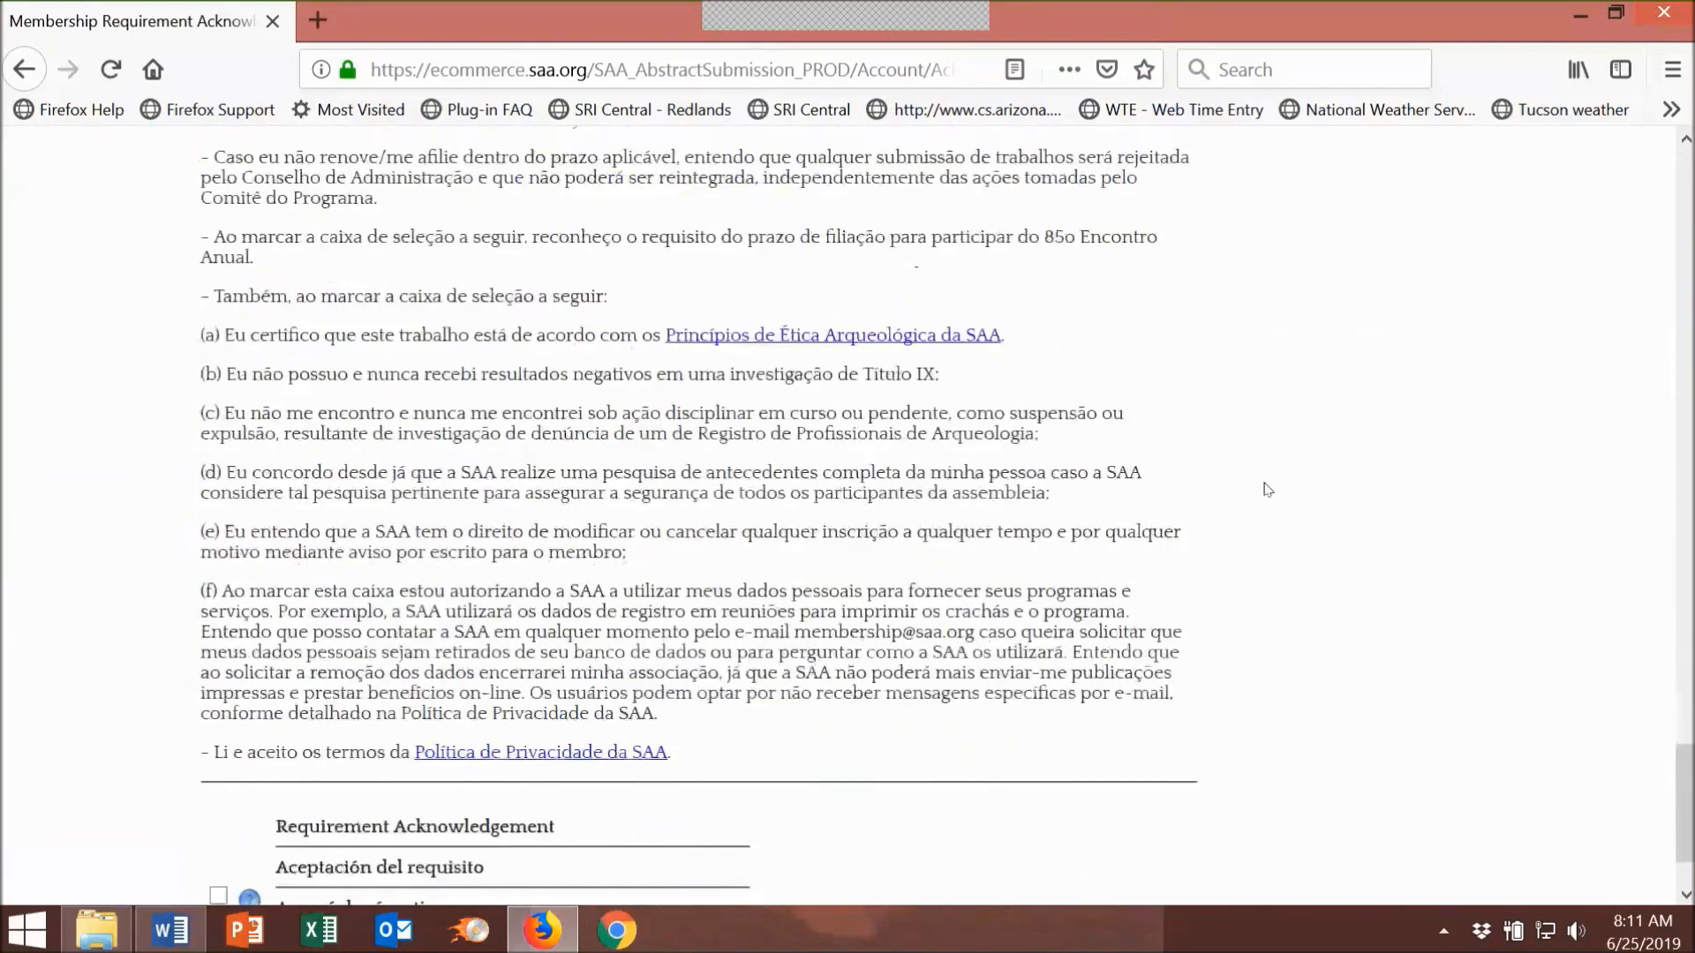
pyautogui.click(216, 780)
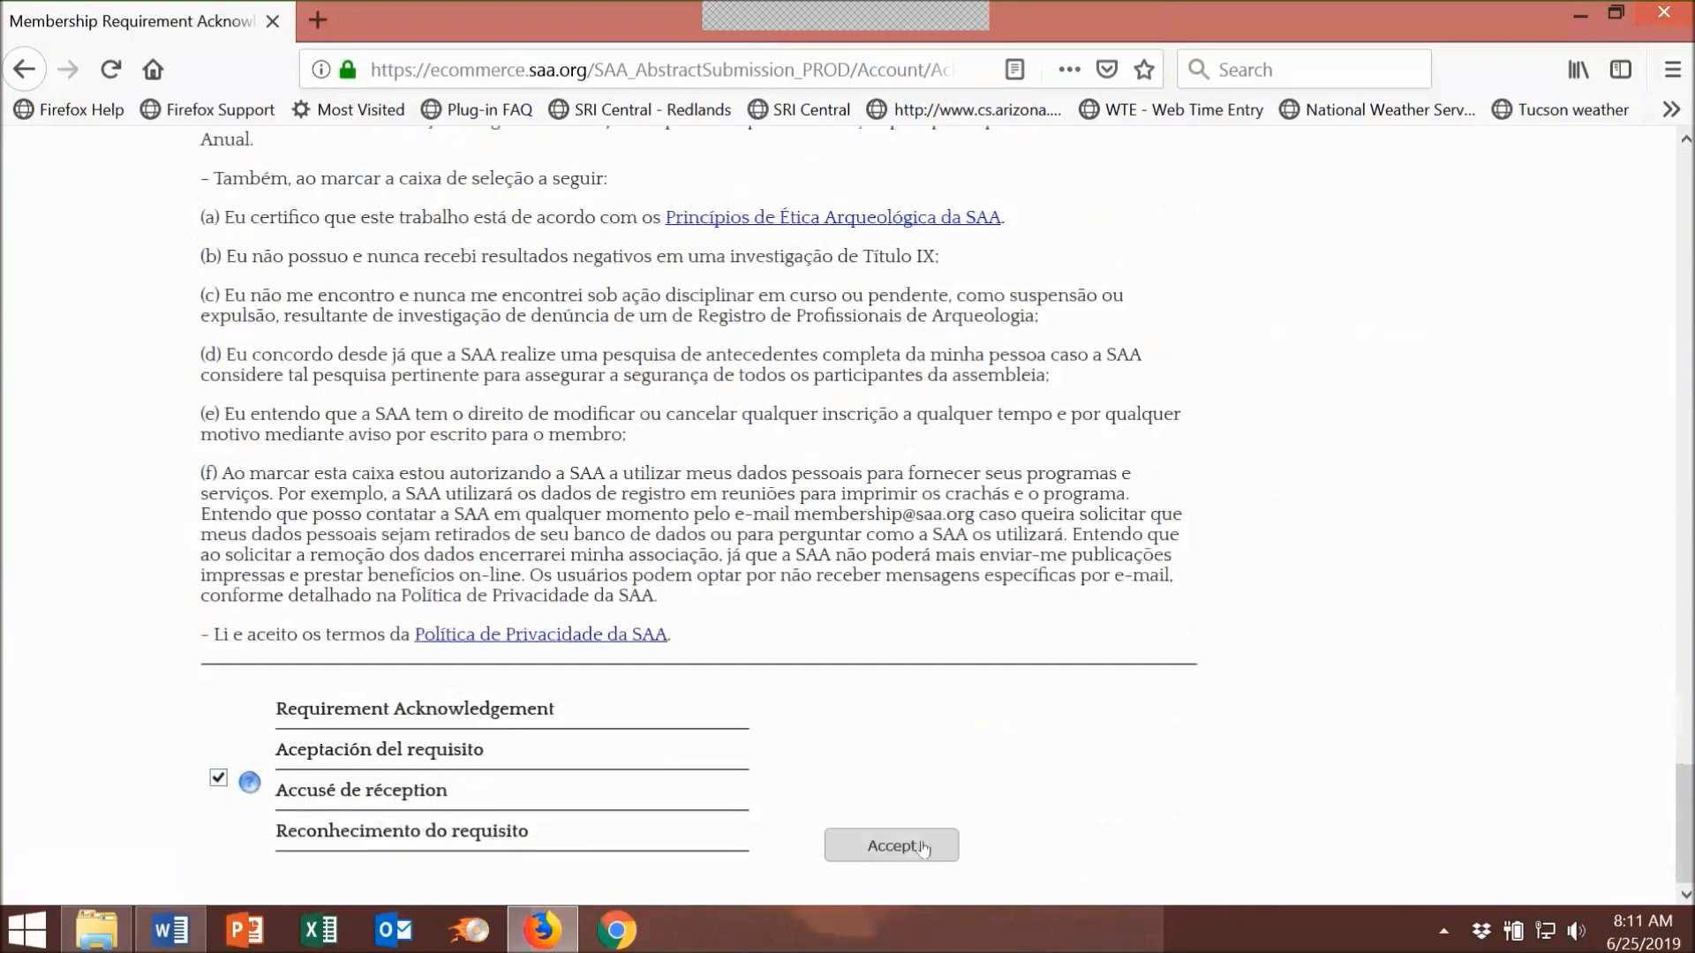
pyautogui.click(918, 849)
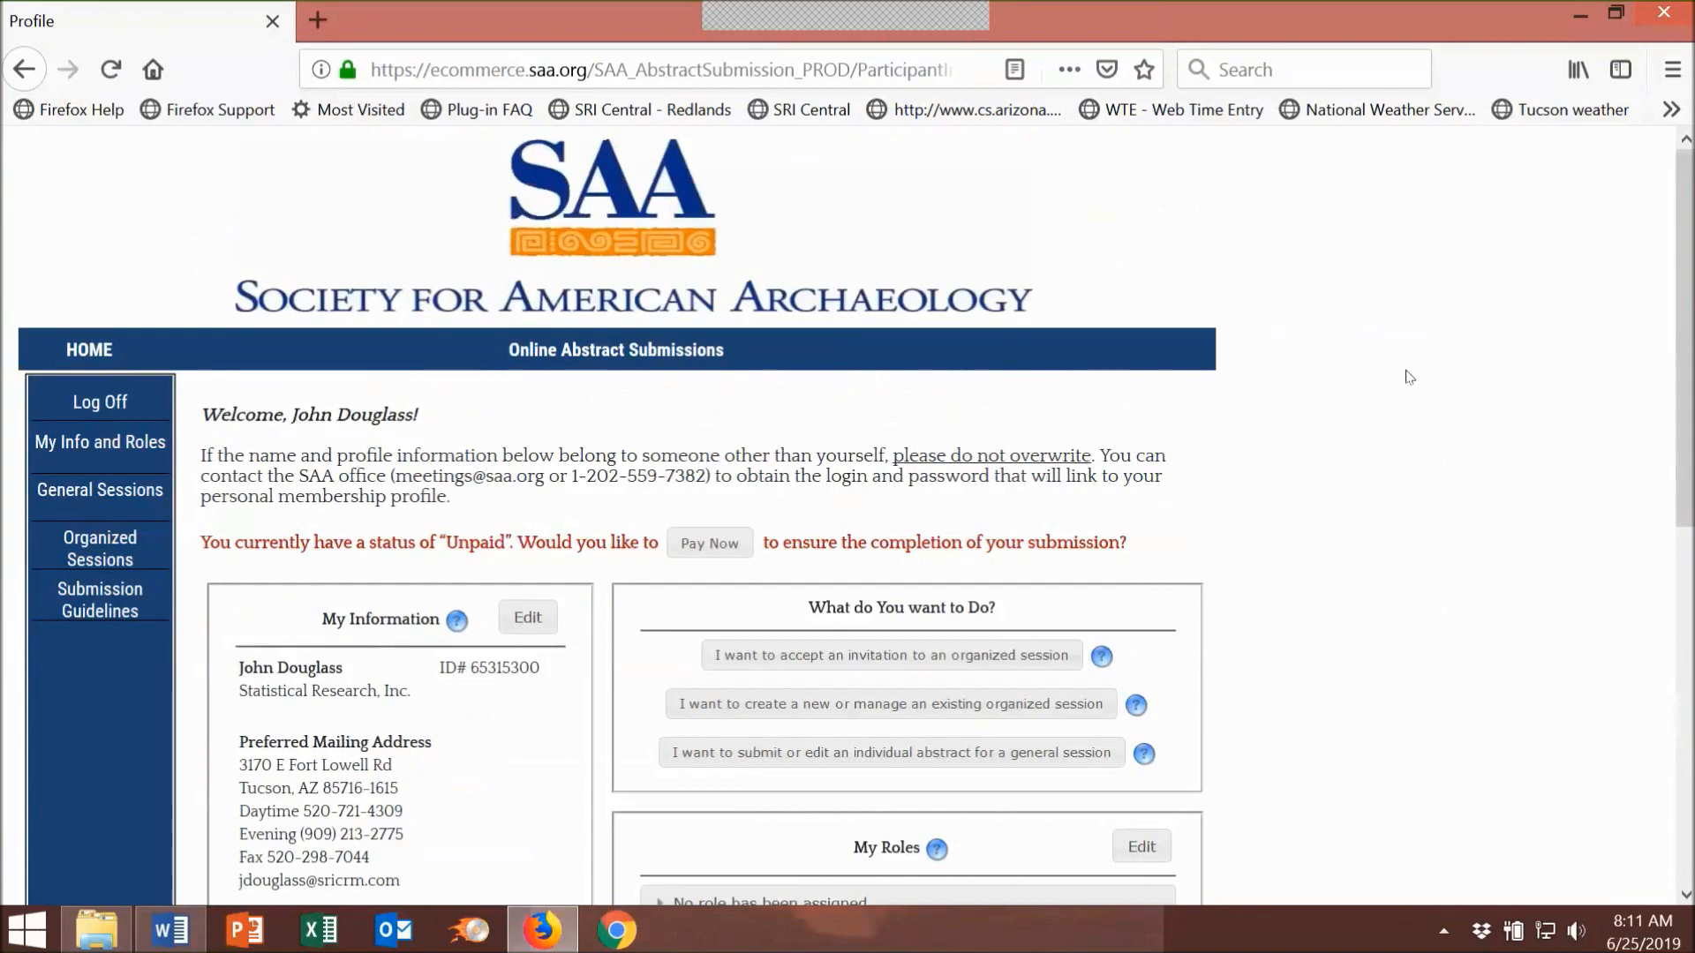
# Step: Scroll down the Profile page to review My Information and My Roles
pyautogui.scroll(-5, 1410, 389)
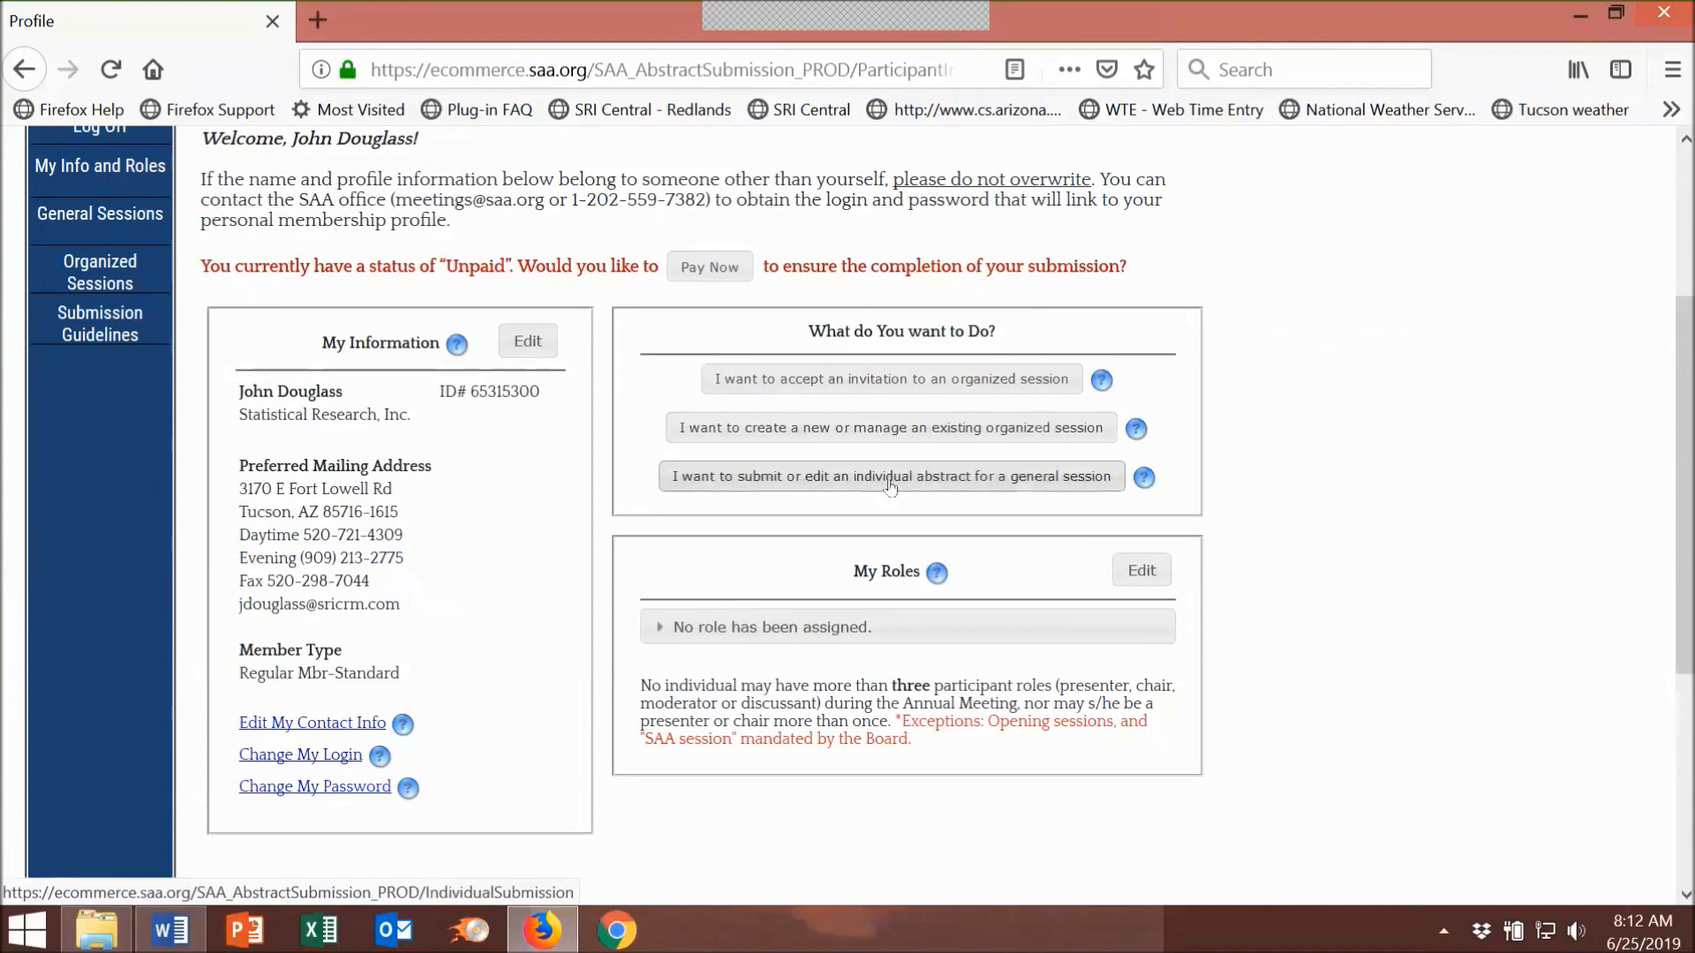
# Step: Choose to create or manage an organized session and start a New one
pyautogui.click(977, 431)
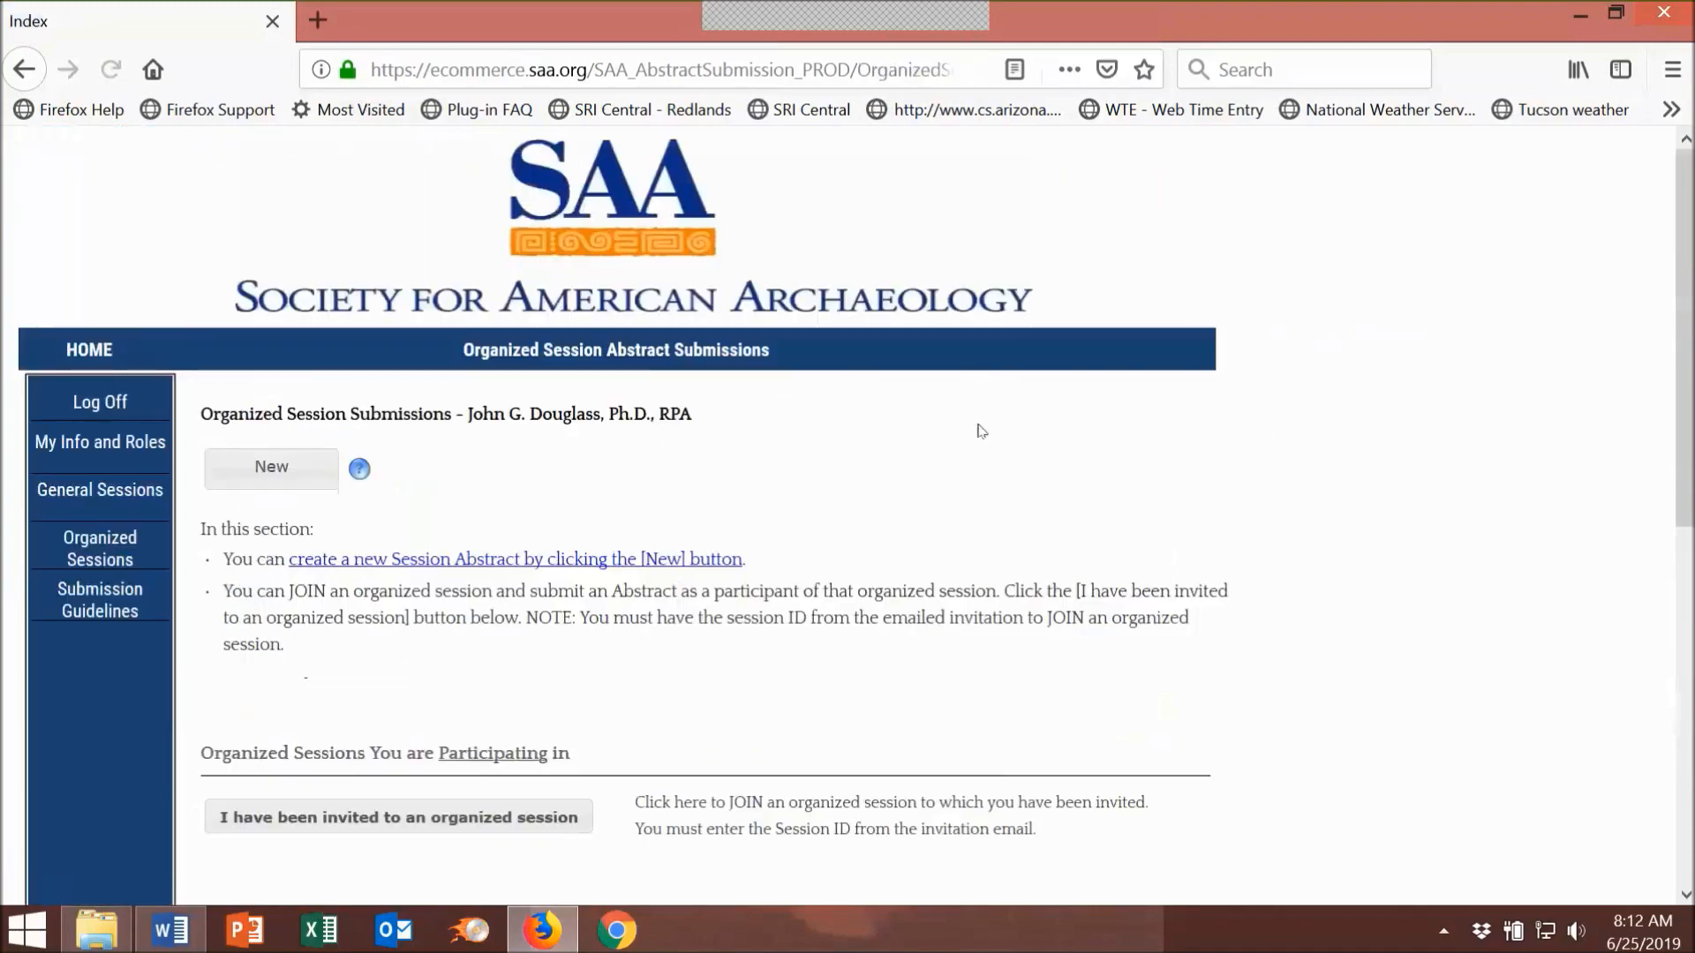
pyautogui.scroll(-2, 1354, 378)
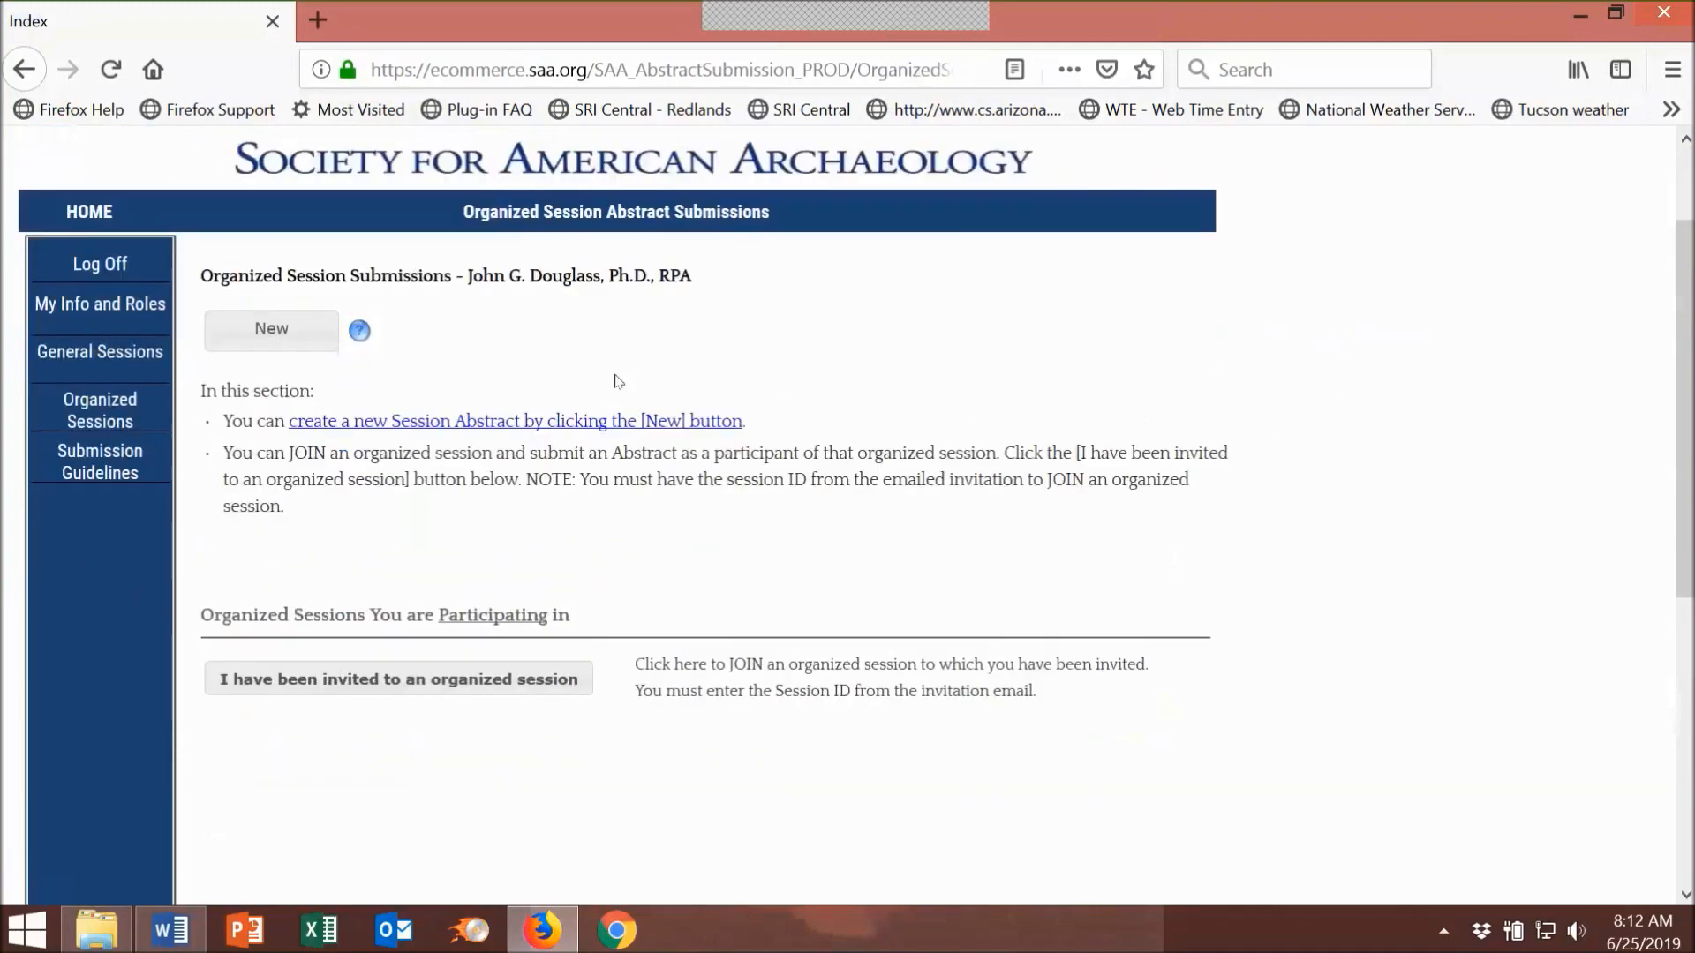
pyautogui.click(269, 334)
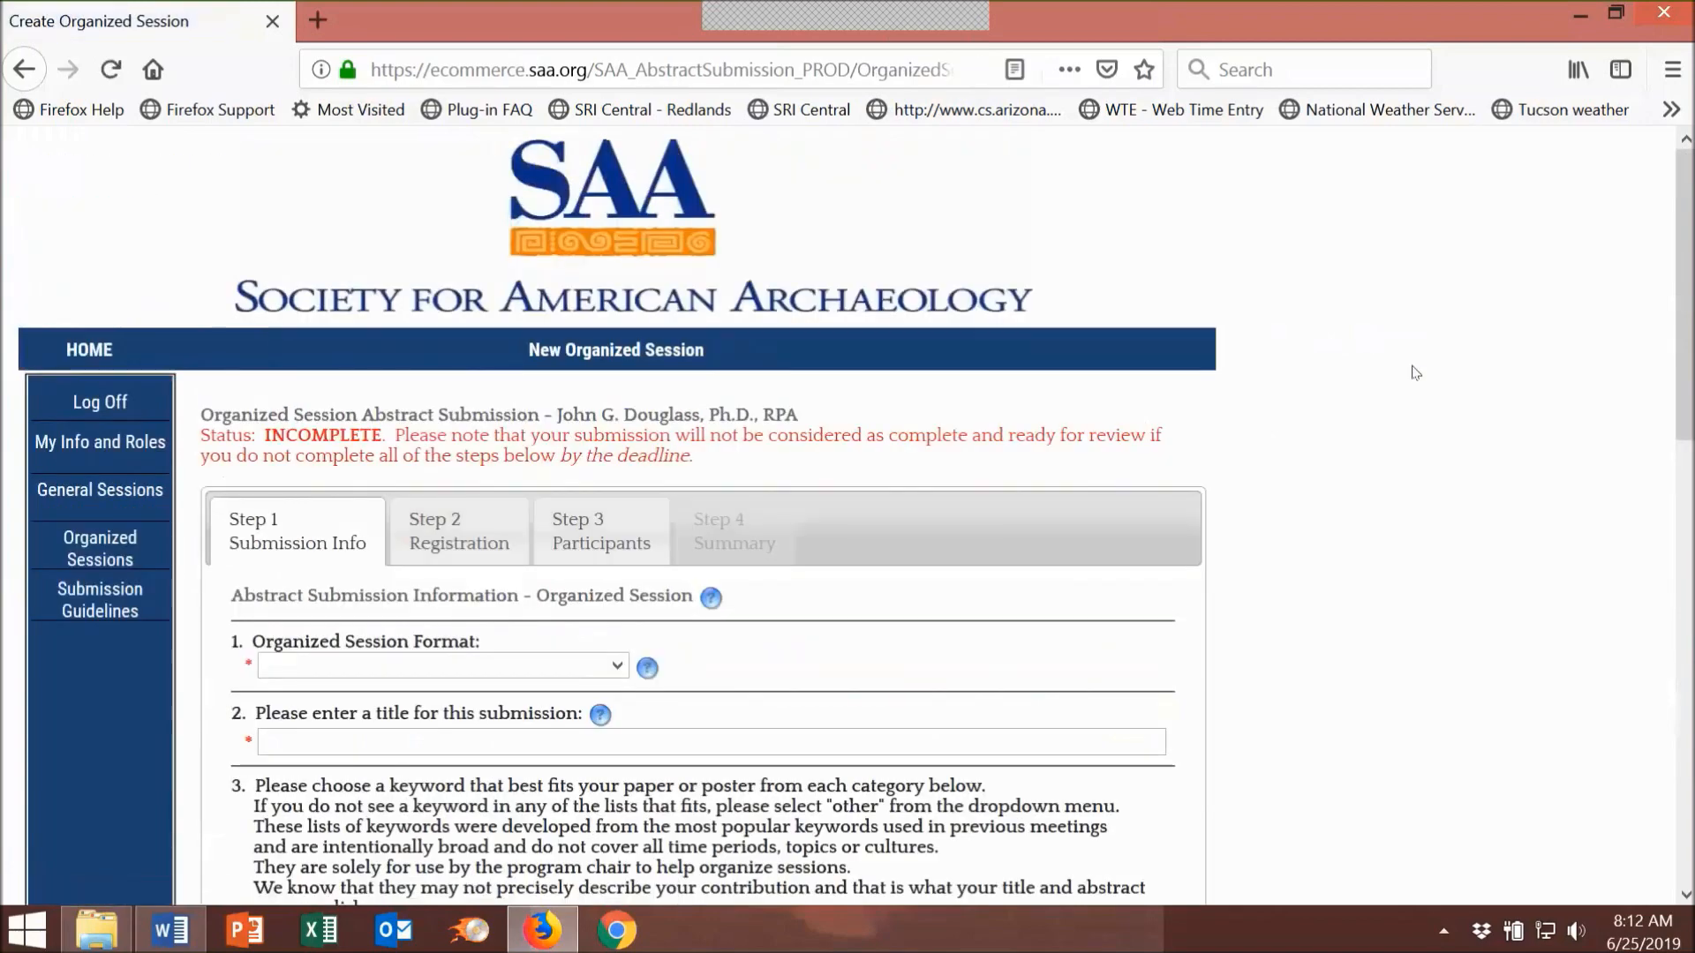
# Step: Choose Symposium from the Organized Session Format list
pyautogui.scroll(-3, 1415, 372)
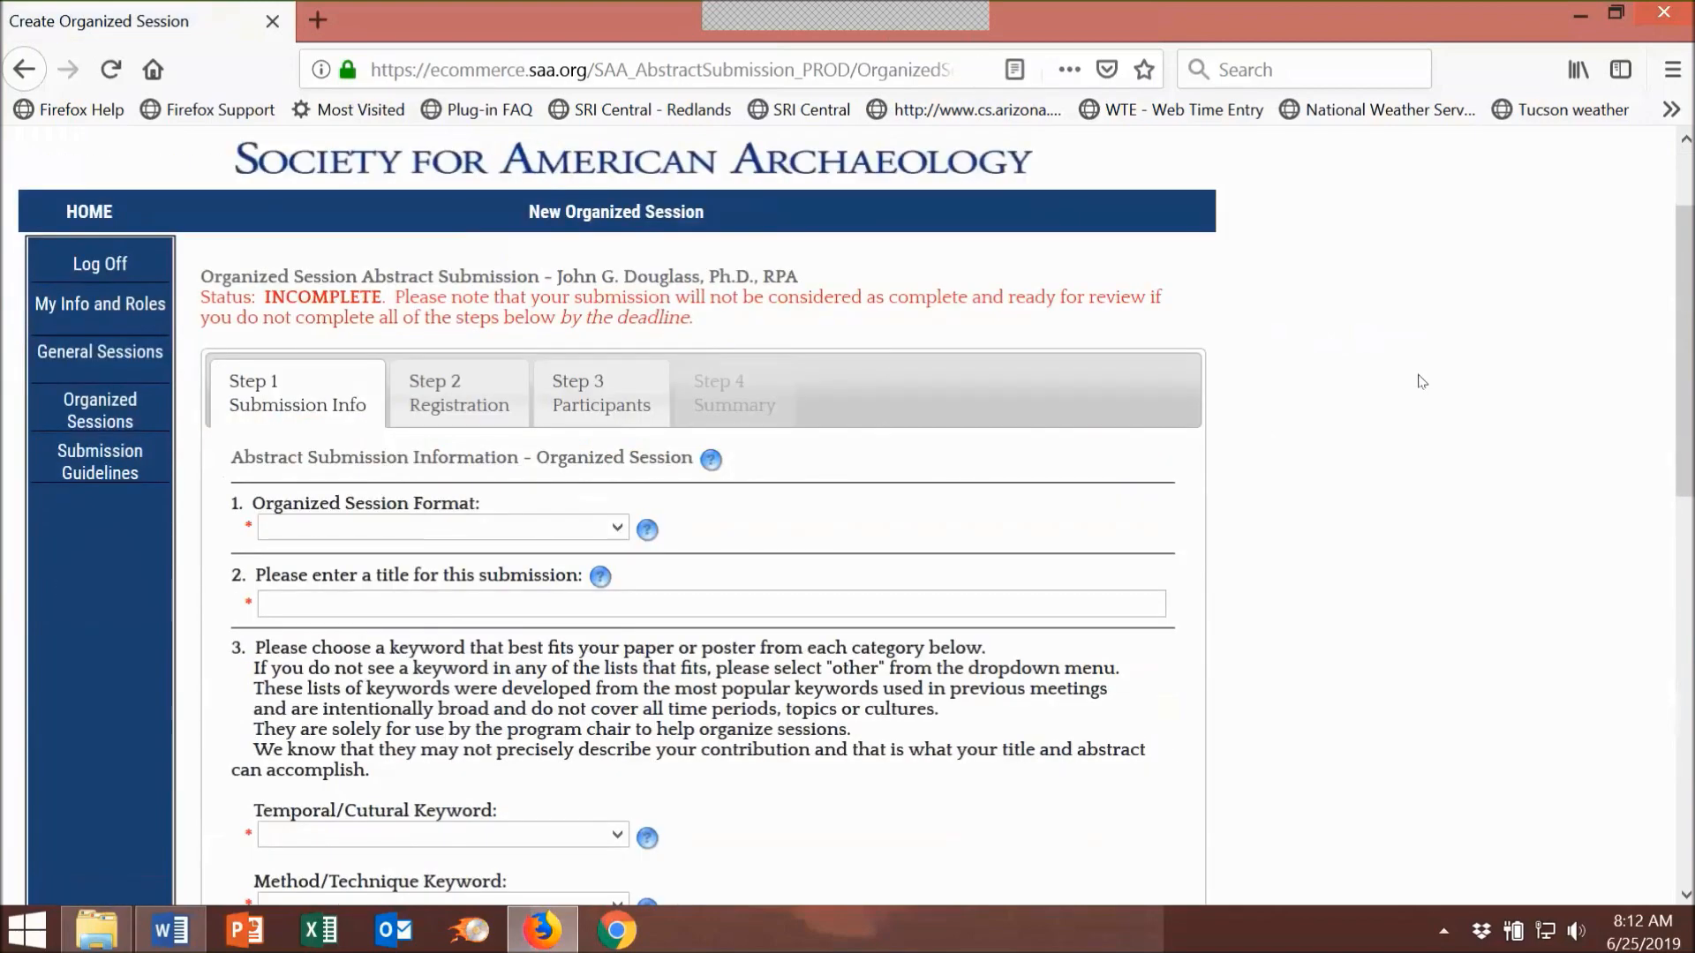
pyautogui.click(617, 530)
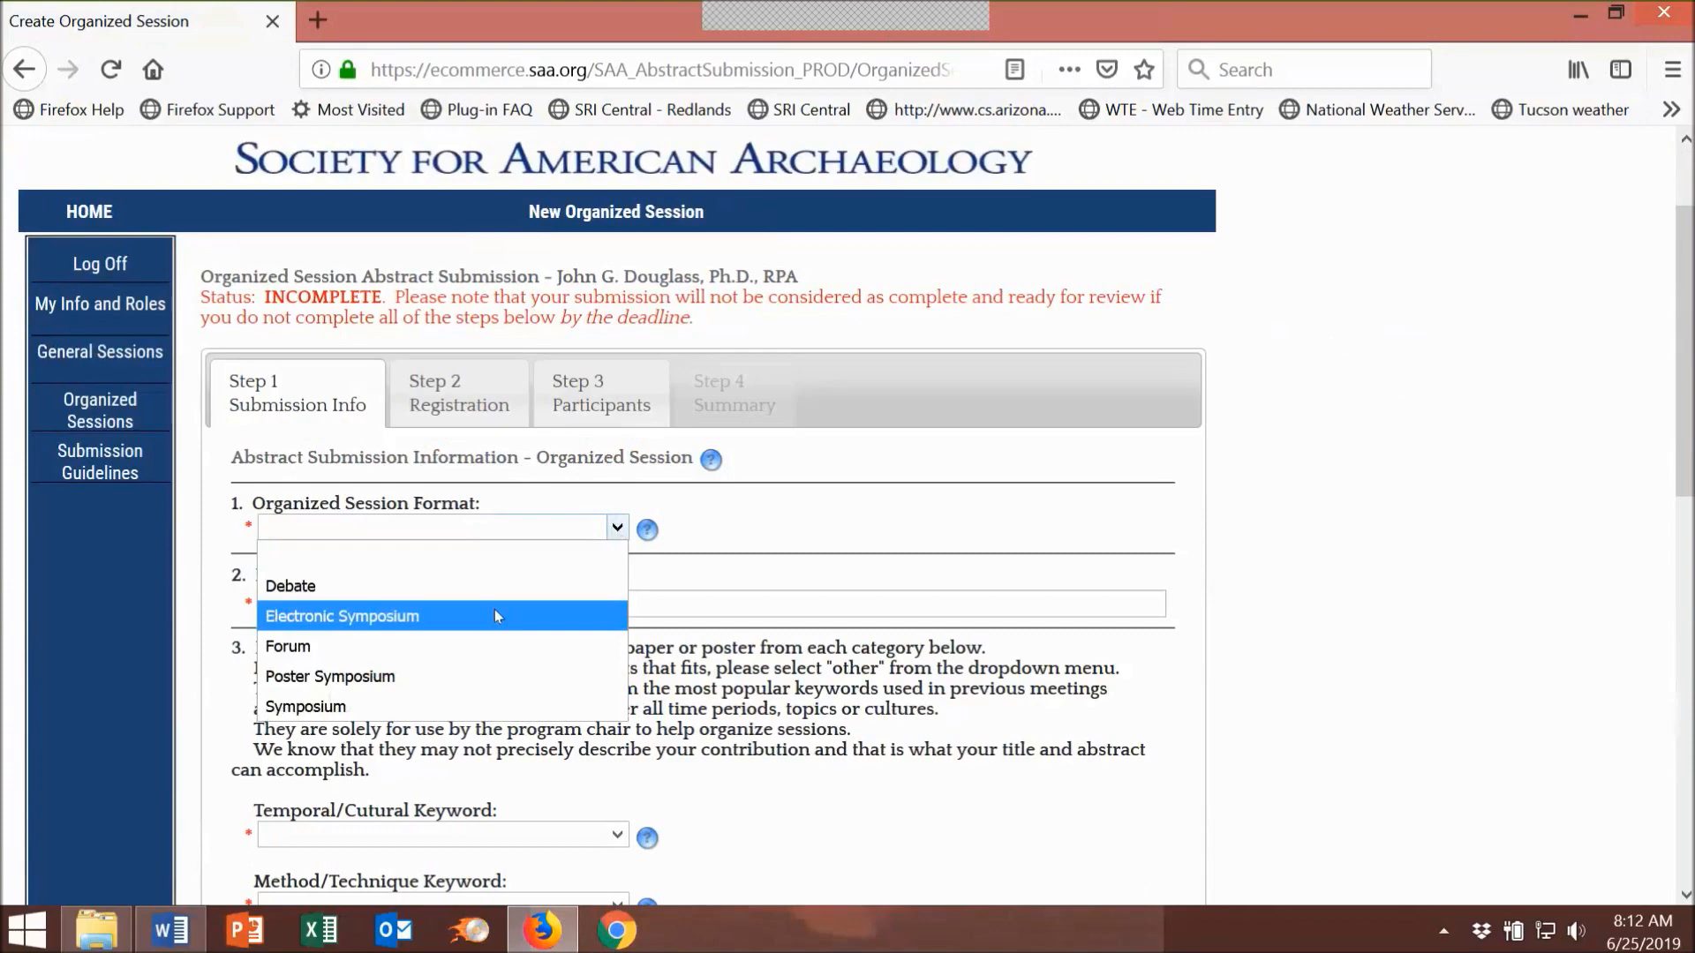
pyautogui.click(488, 707)
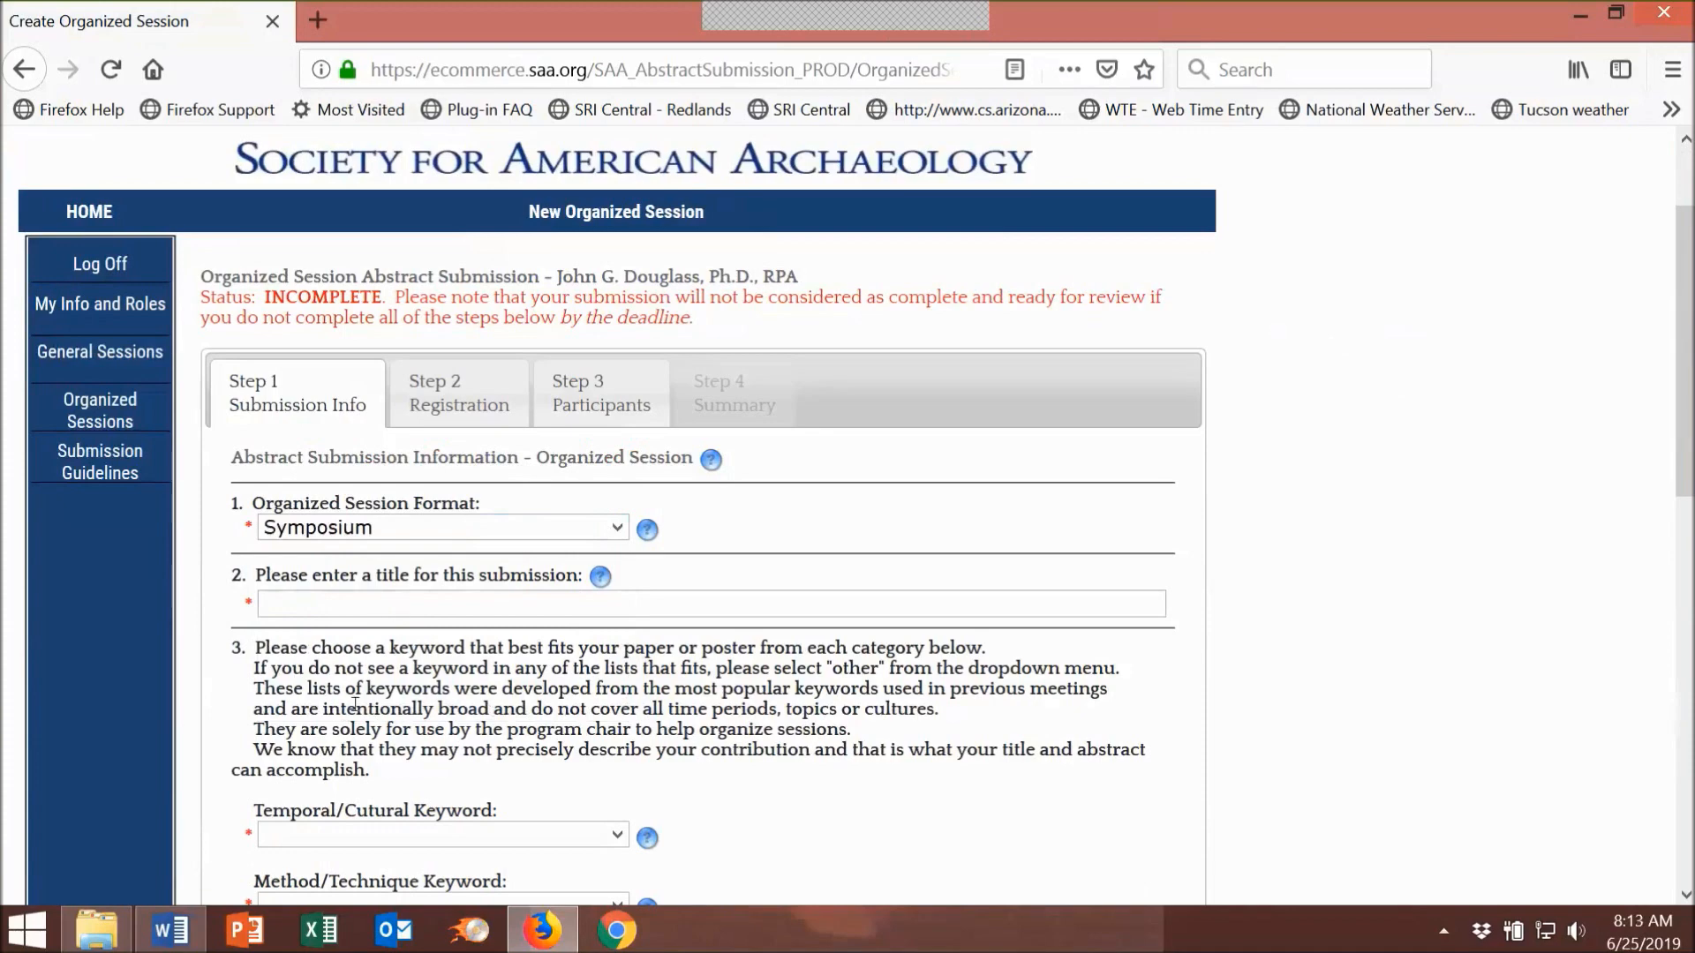
pyautogui.moveTo(181, 929)
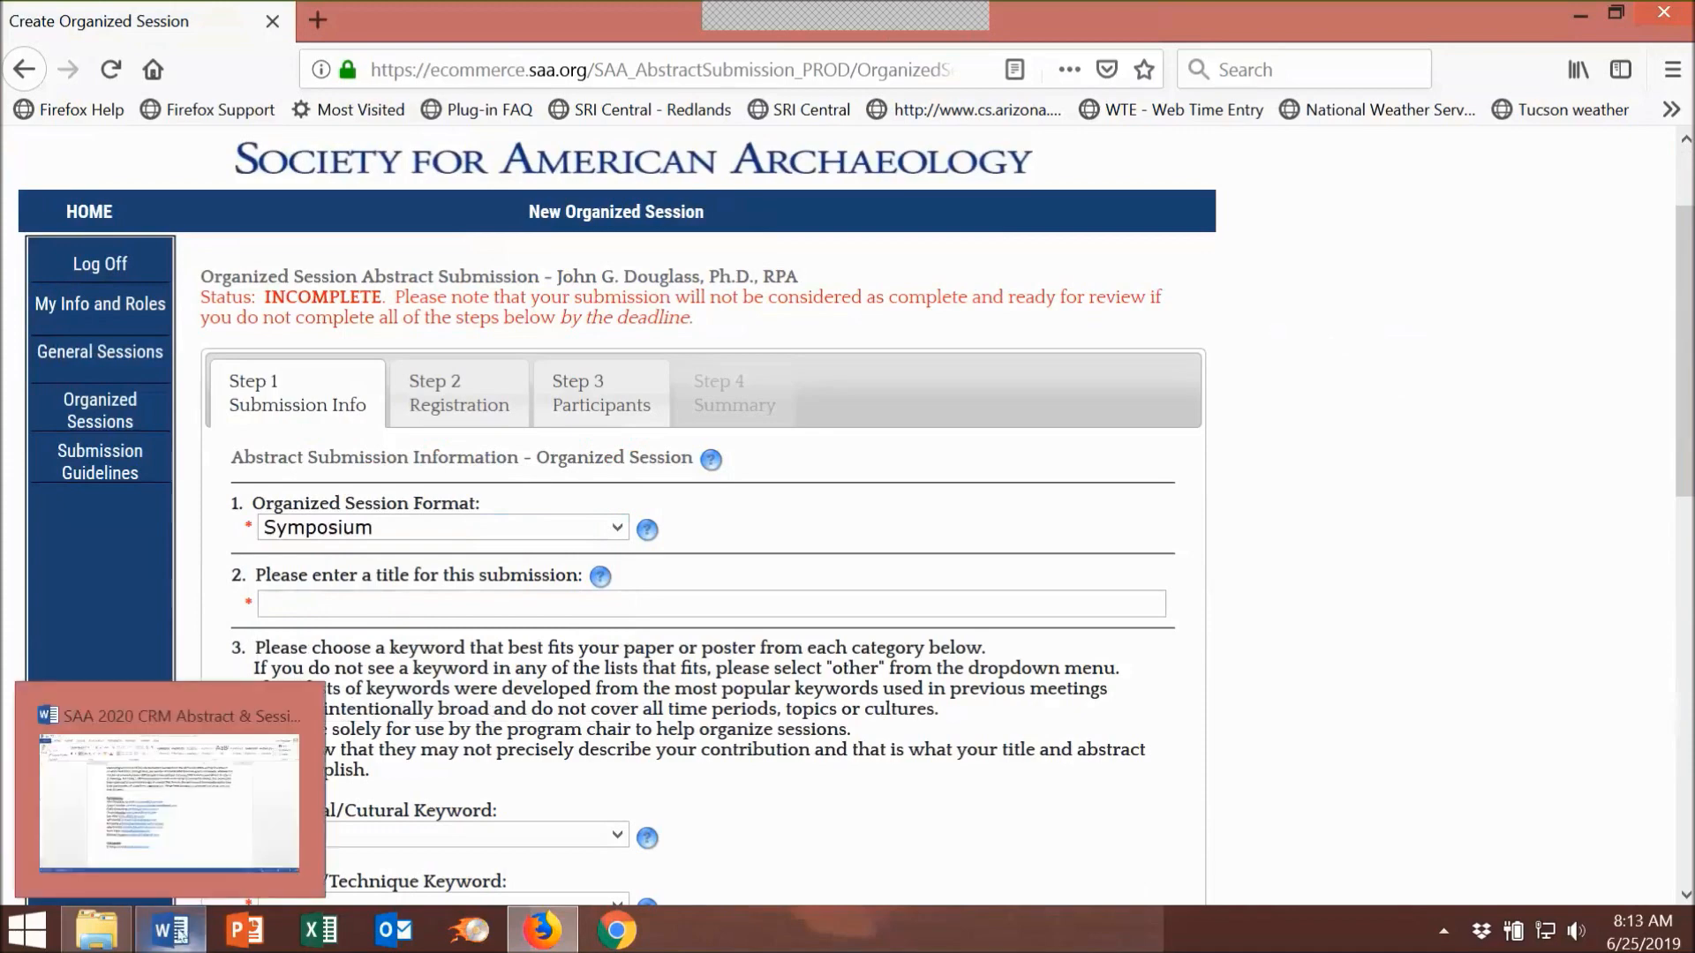
# Step: Copy the title 'Early Cultural Resource Management Firms: Voices from the Past and Present' from Word
pyautogui.click(181, 935)
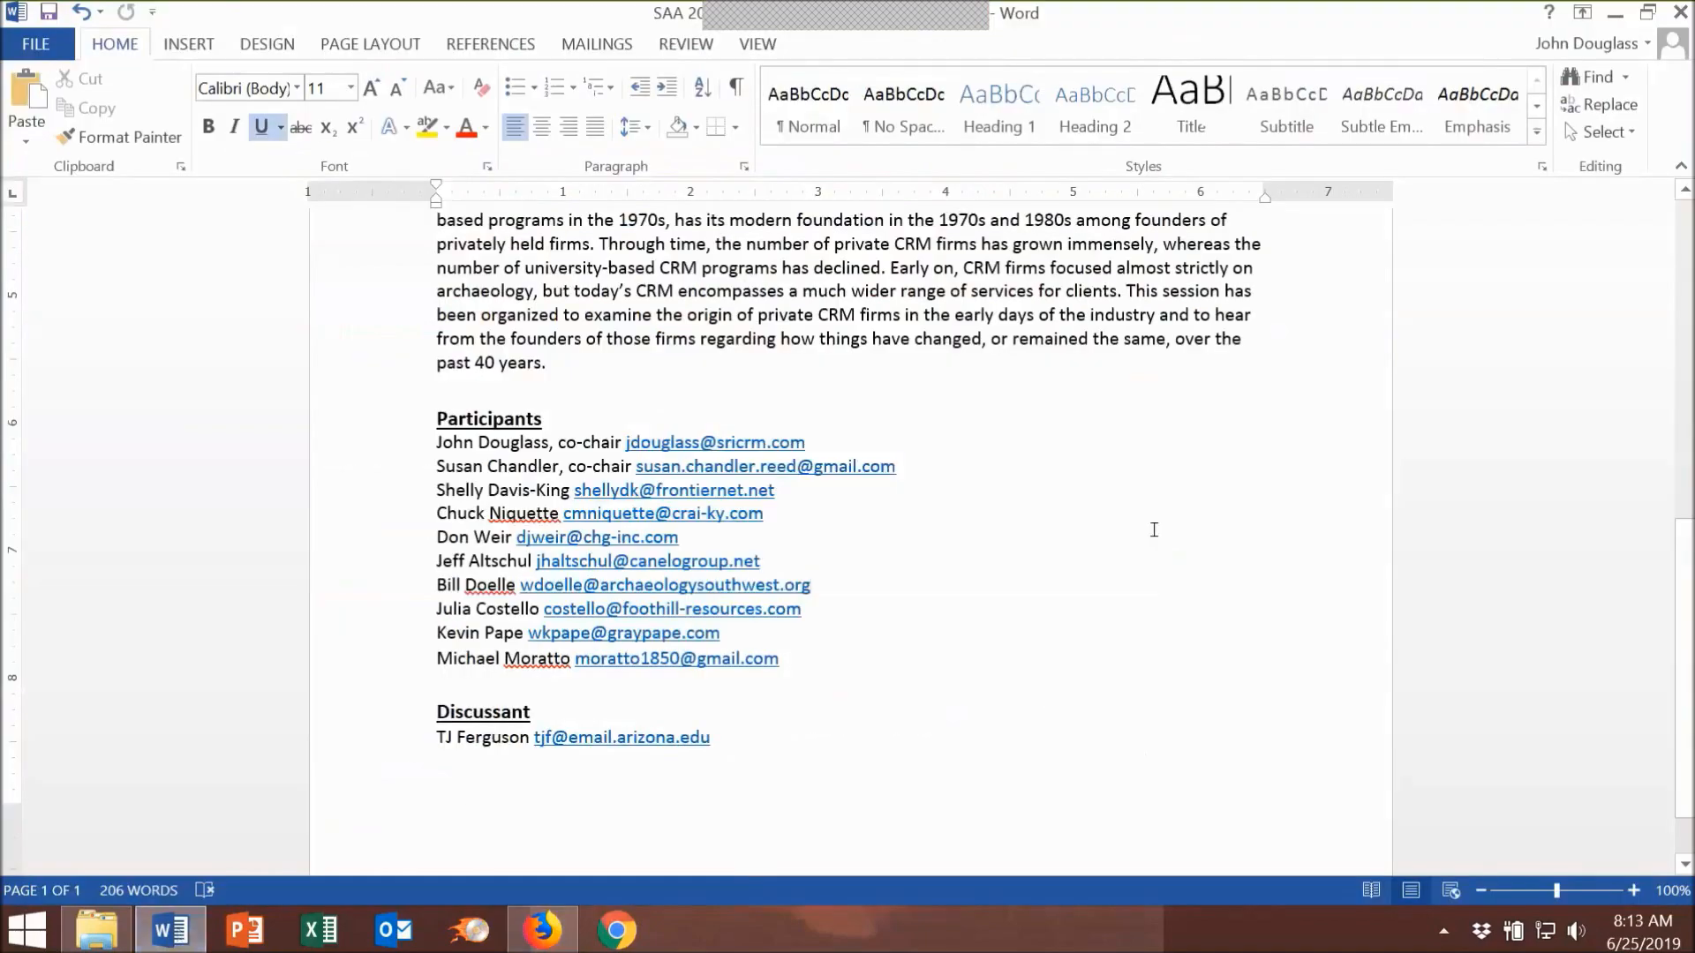
pyautogui.scroll(5, 1154, 529)
pyautogui.scroll(5, 1154, 529)
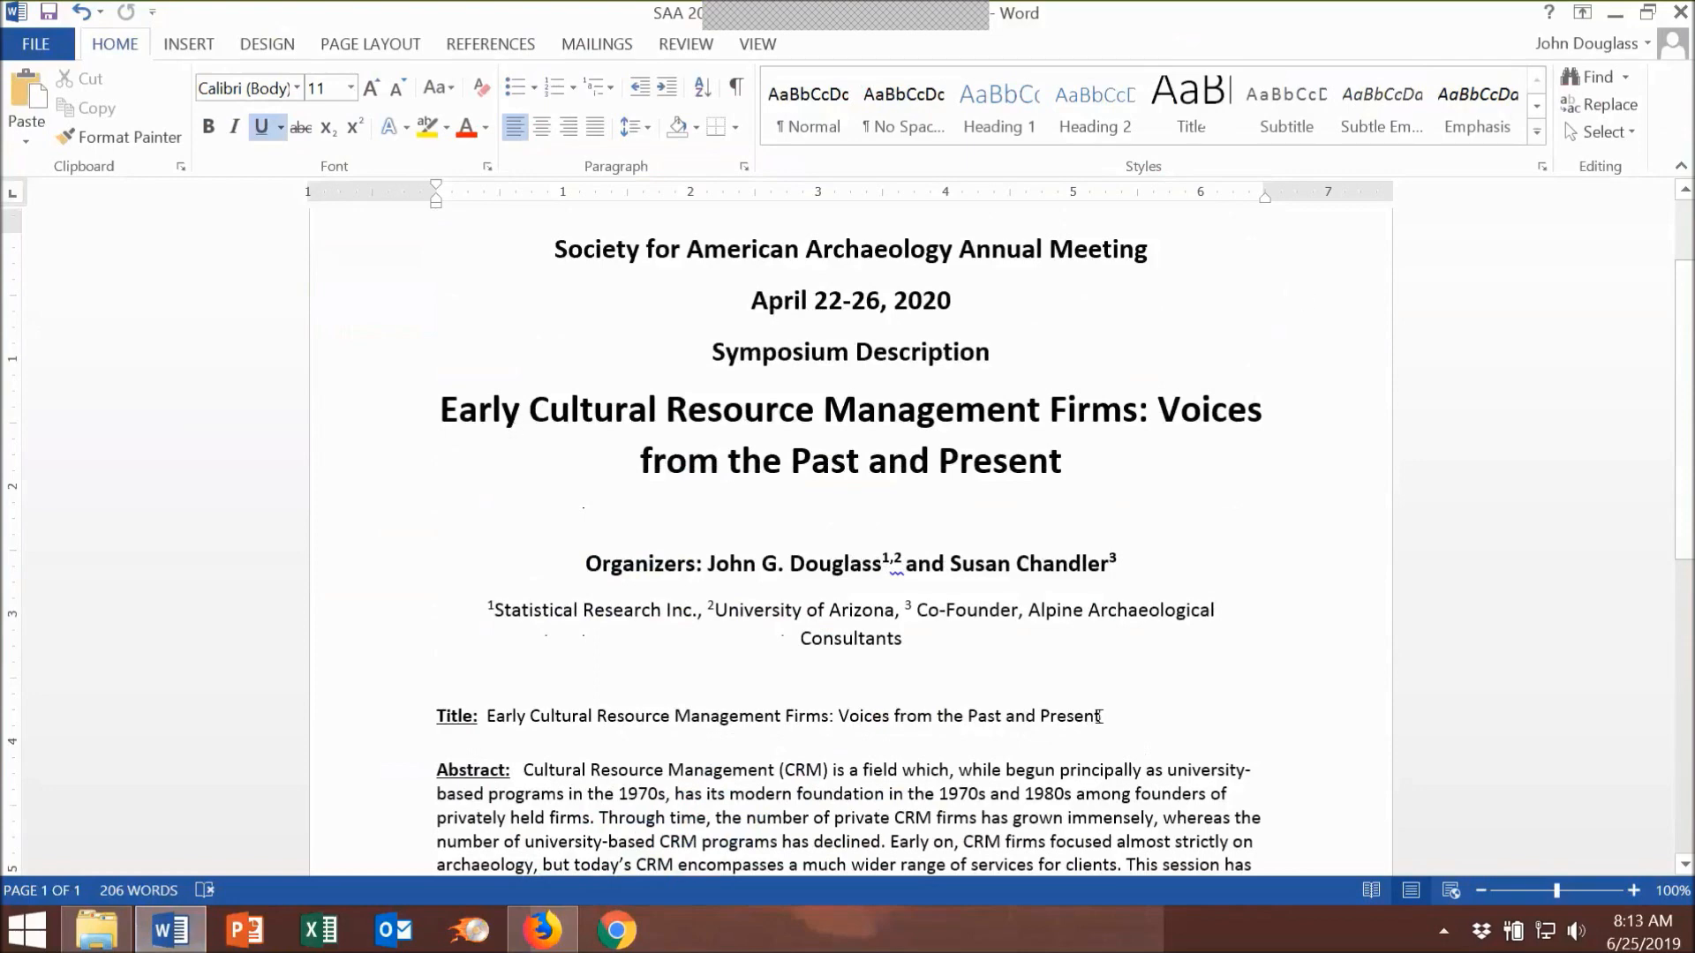
pyautogui.moveTo(1094, 714); pyautogui.dragTo(503, 717)
pyautogui.rightClick(699, 717)
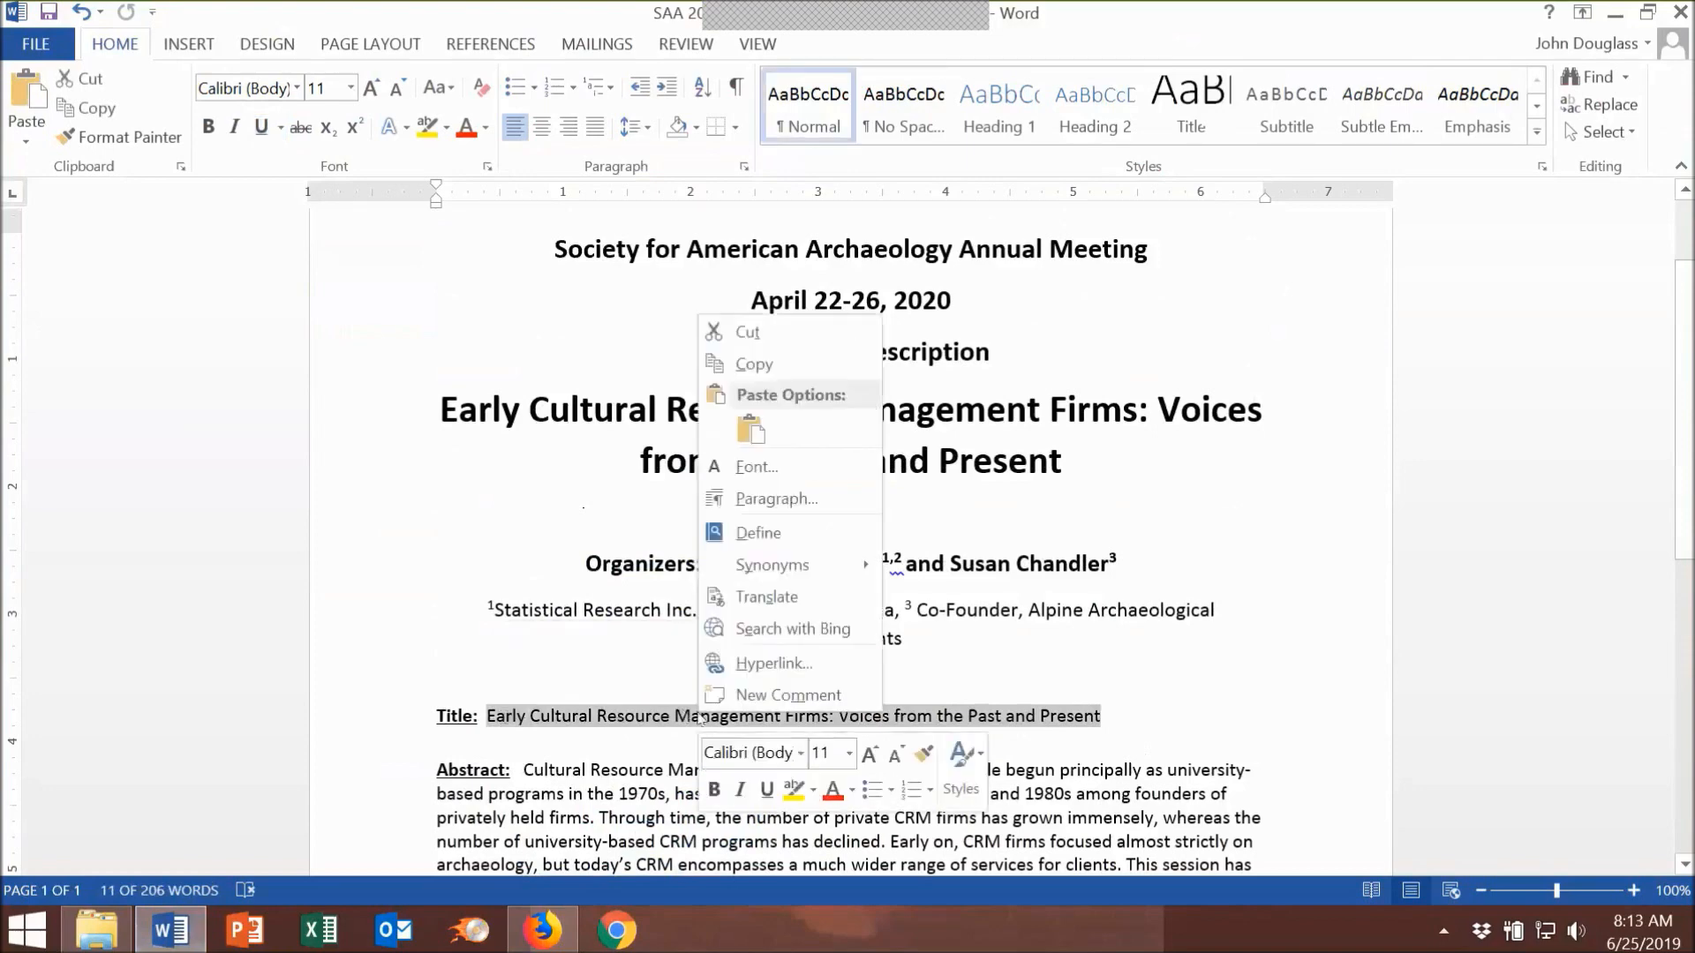
pyautogui.click(780, 363)
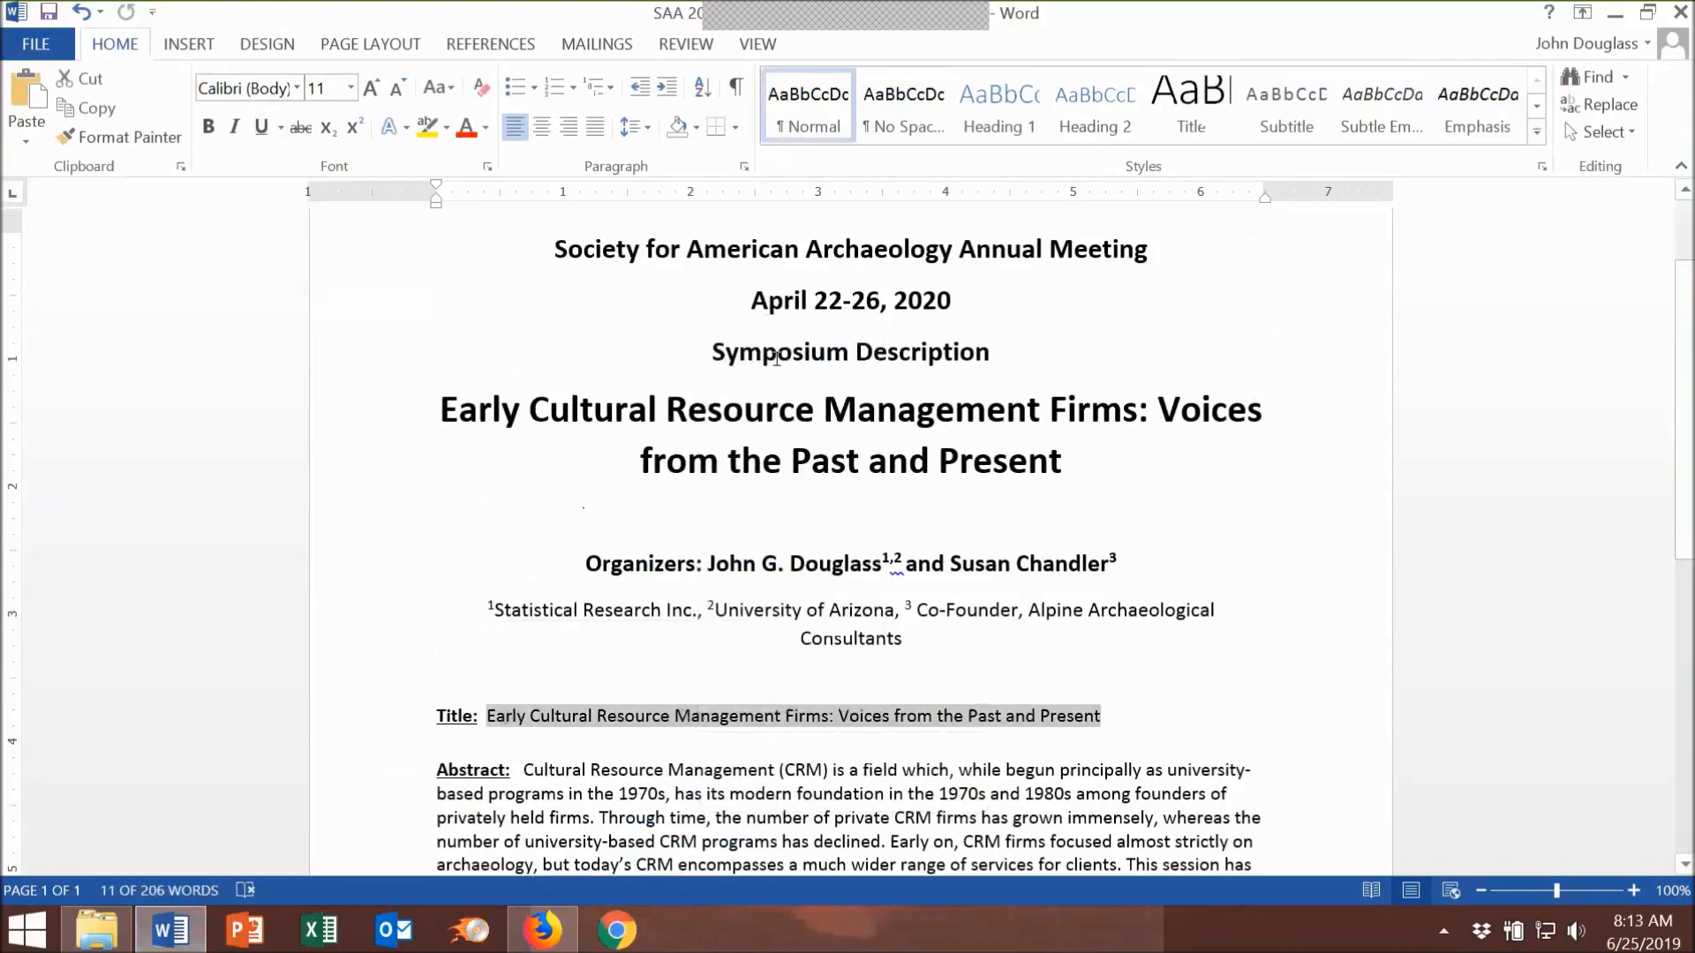
pyautogui.click(552, 939)
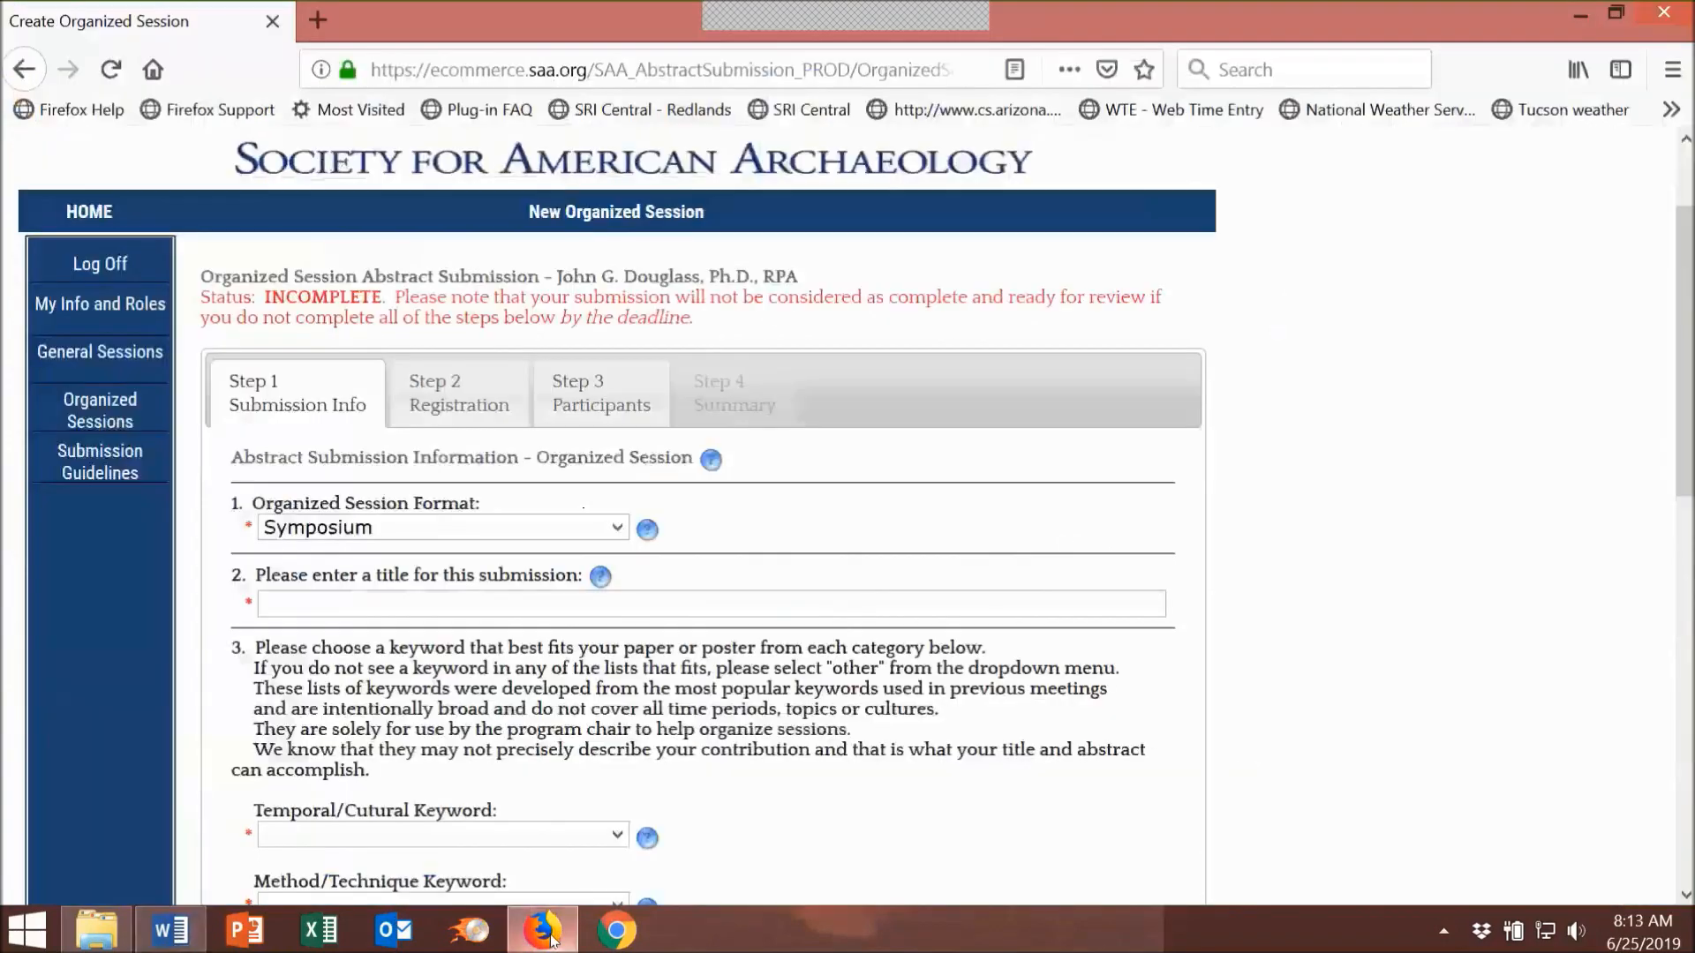
# Step: Paste the session title into the title field and set the Temporal/Cultural keyword to Other
pyautogui.rightClick(316, 605)
pyautogui.click(362, 709)
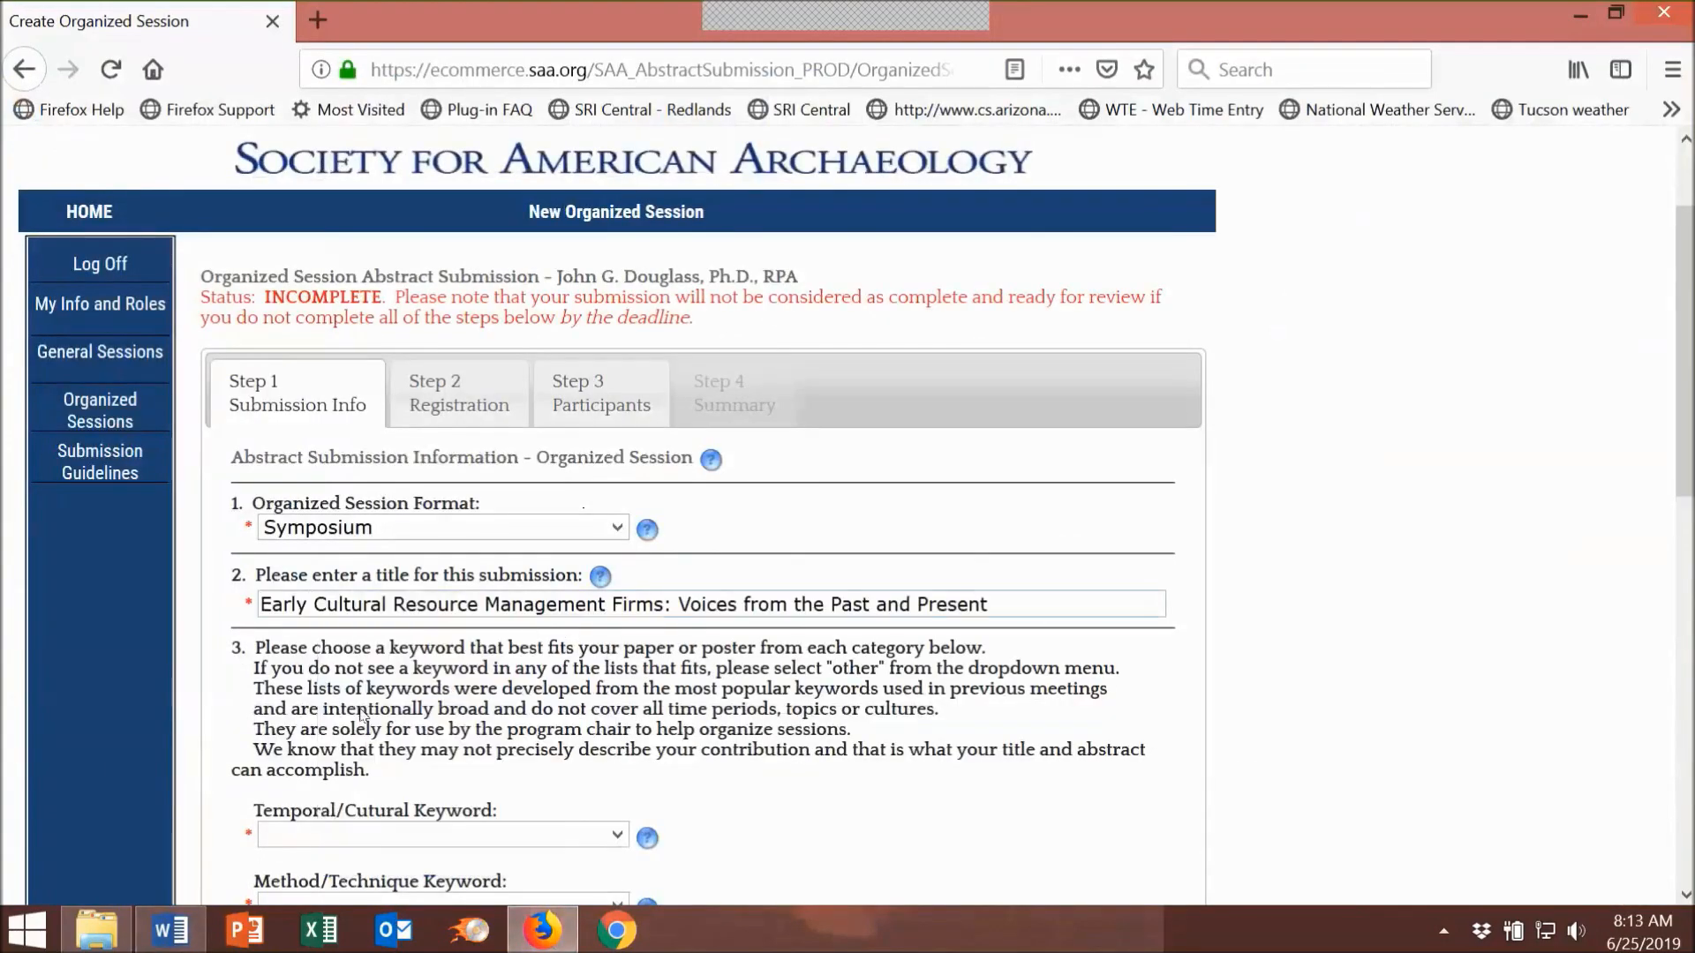
pyautogui.scroll(-3, 1418, 485)
pyautogui.scroll(-3, 1419, 486)
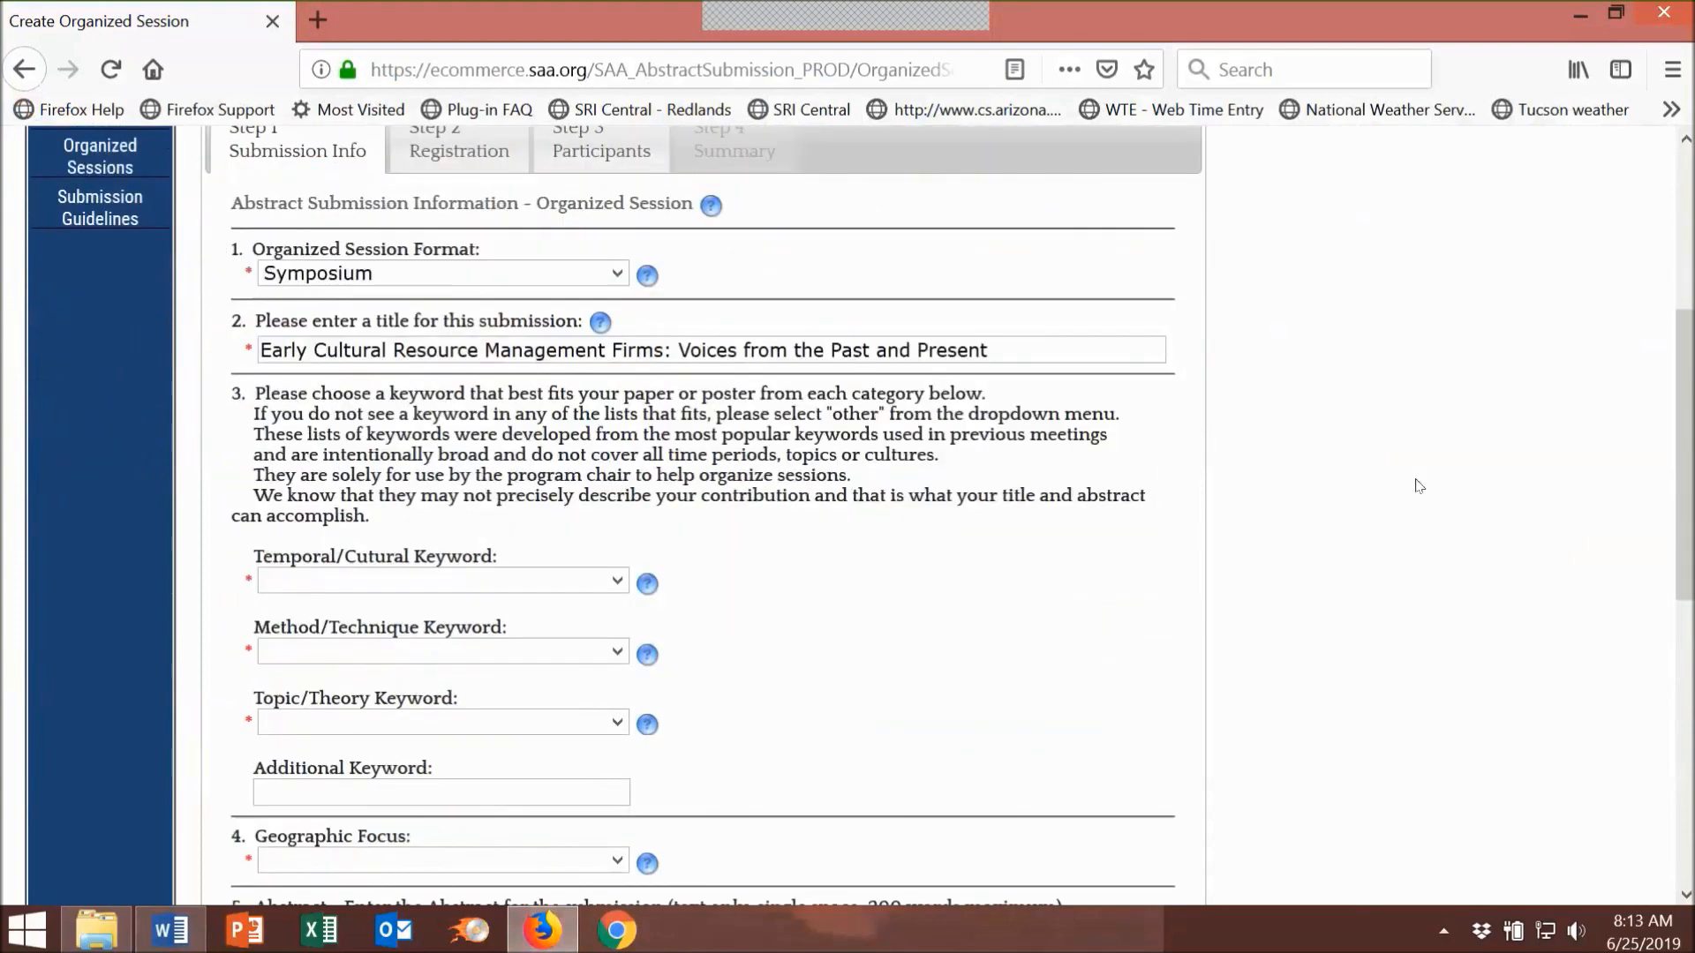
pyautogui.click(613, 562)
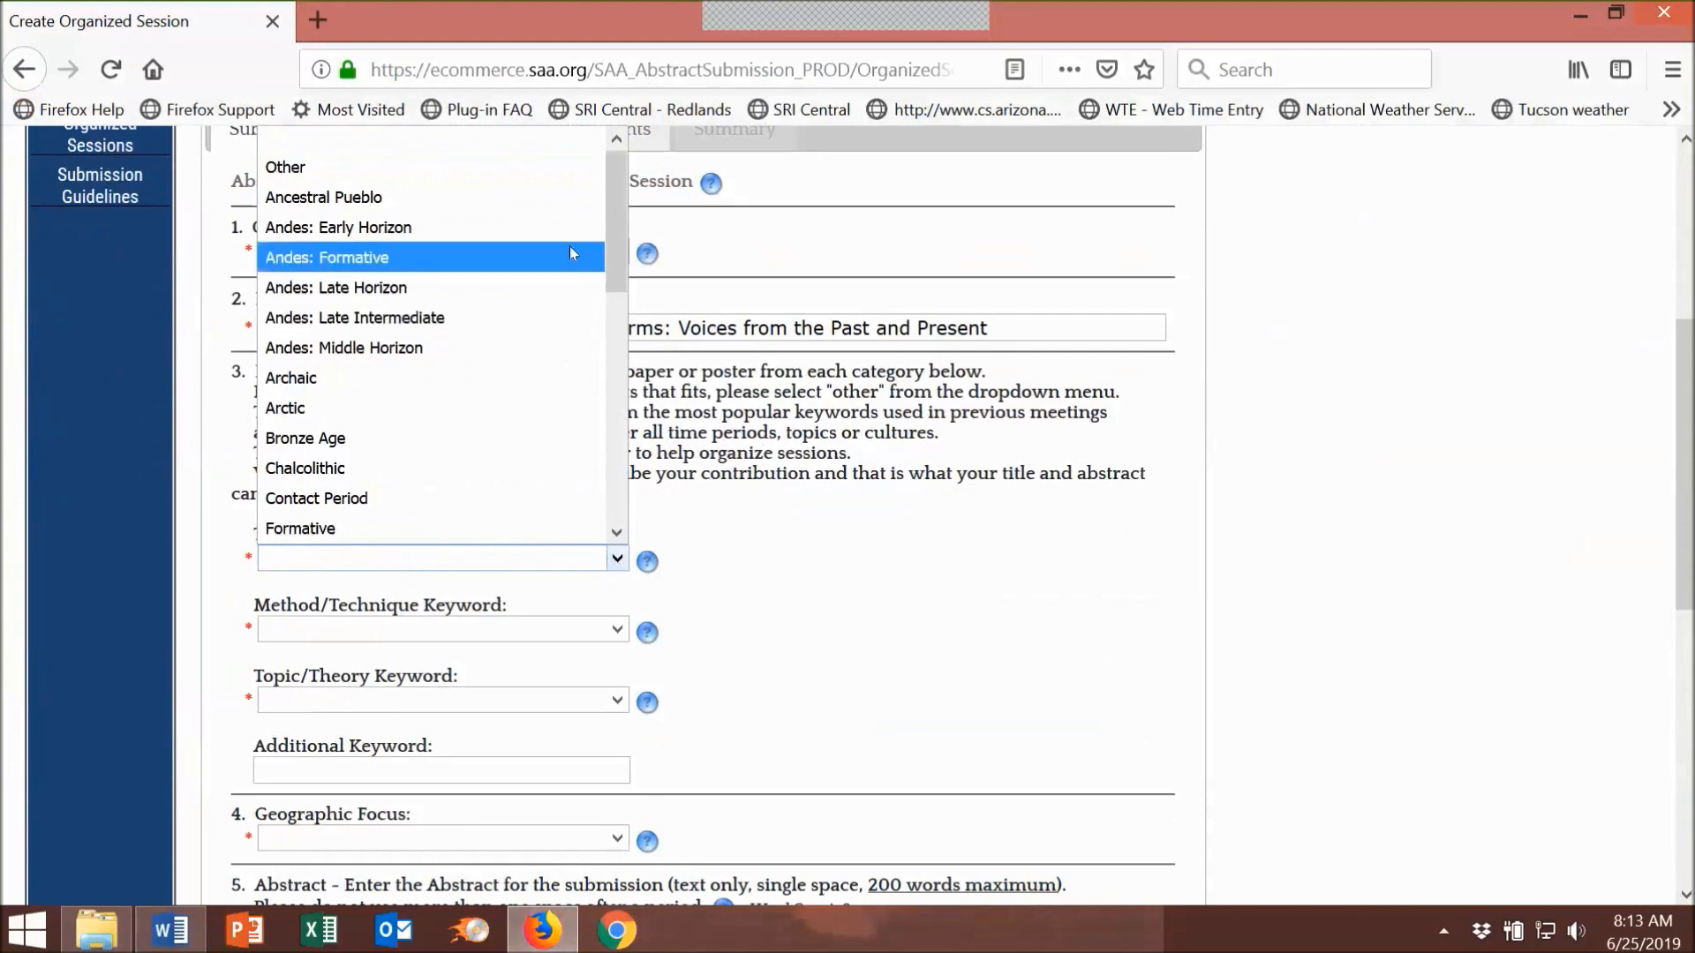
pyautogui.moveTo(617, 220); pyautogui.dragTo(611, 473)
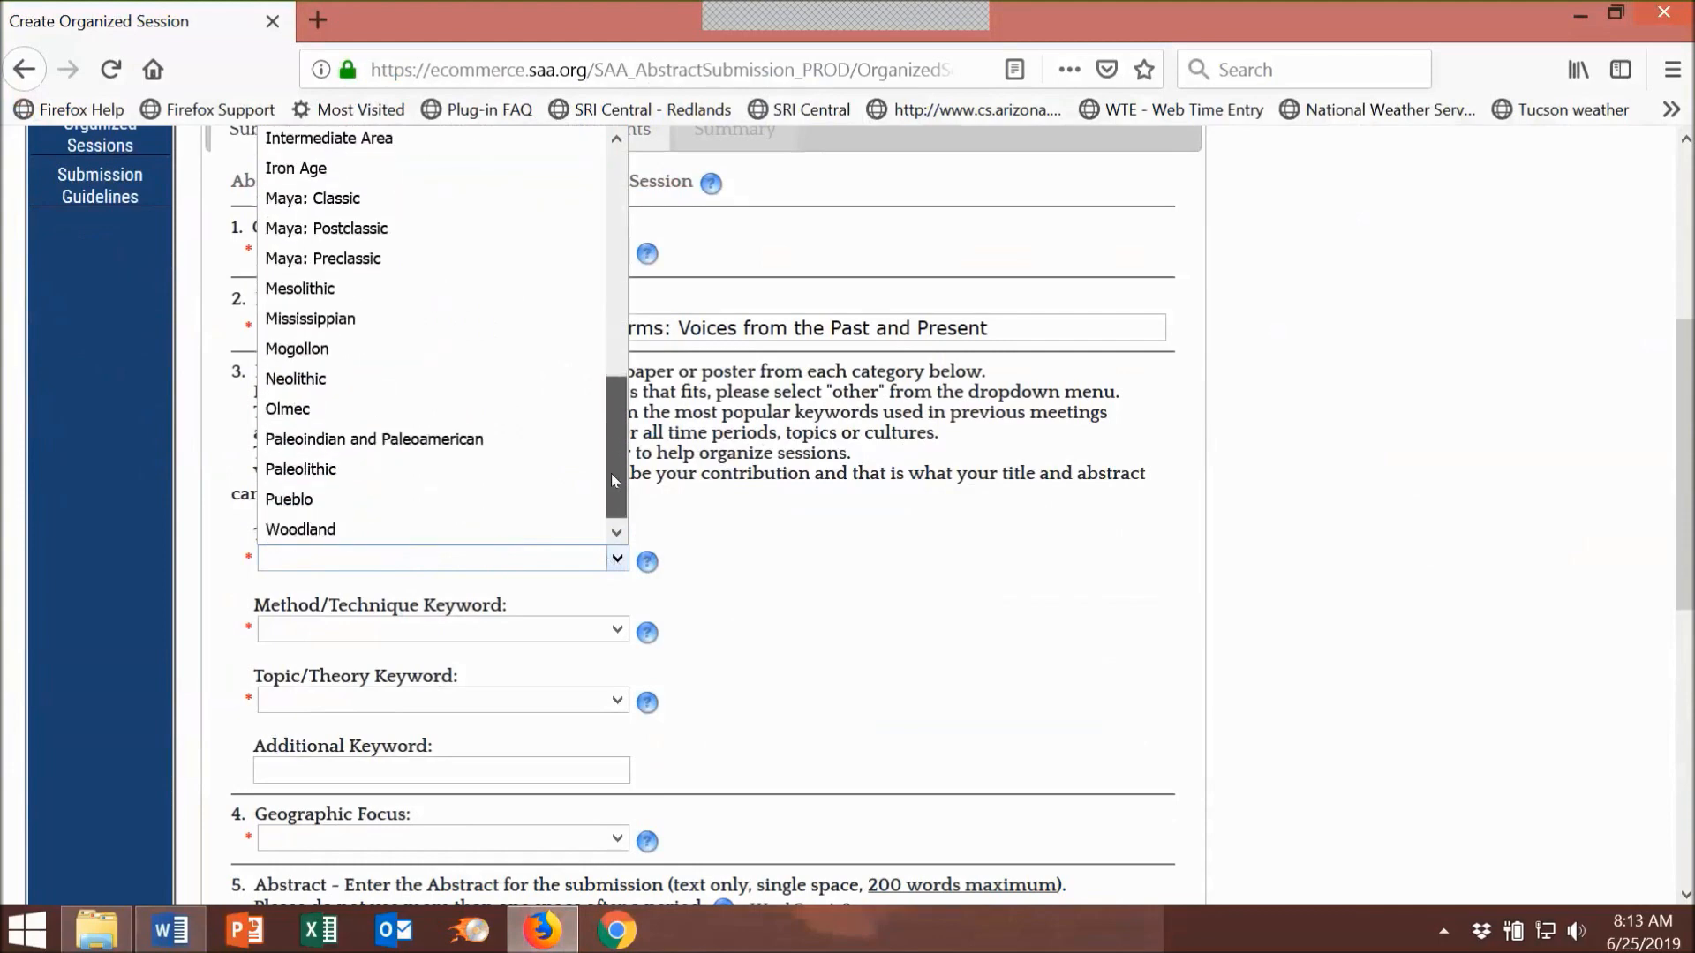
pyautogui.moveTo(611, 474); pyautogui.dragTo(593, 199)
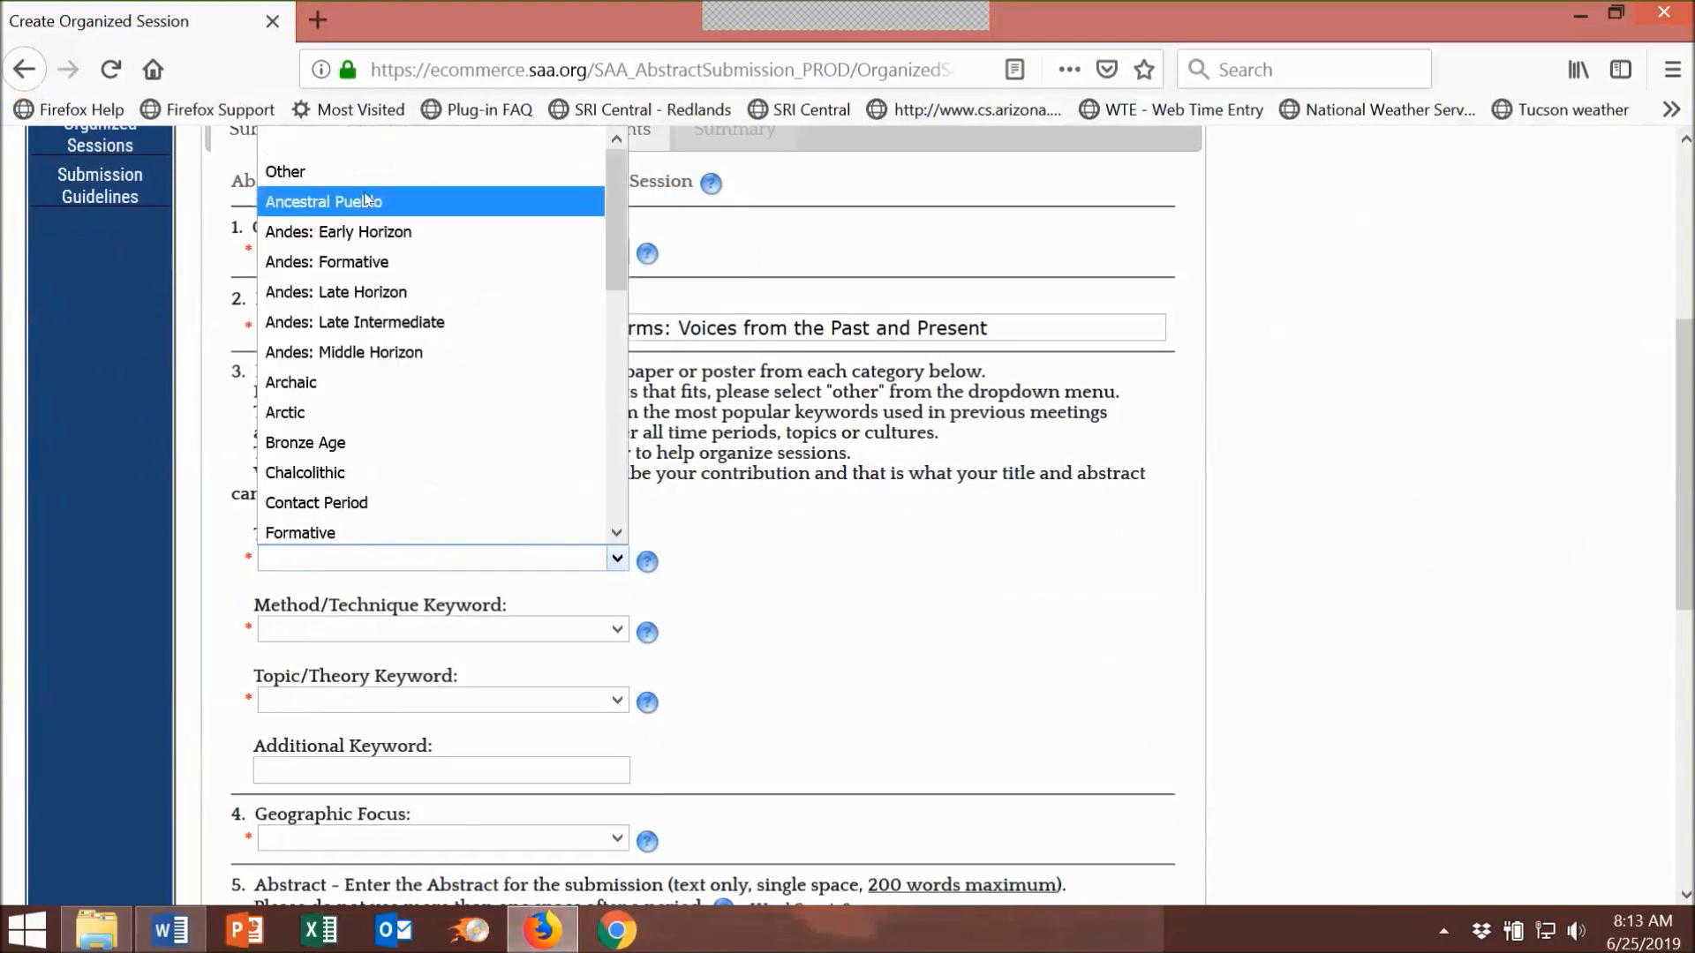
pyautogui.click(300, 171)
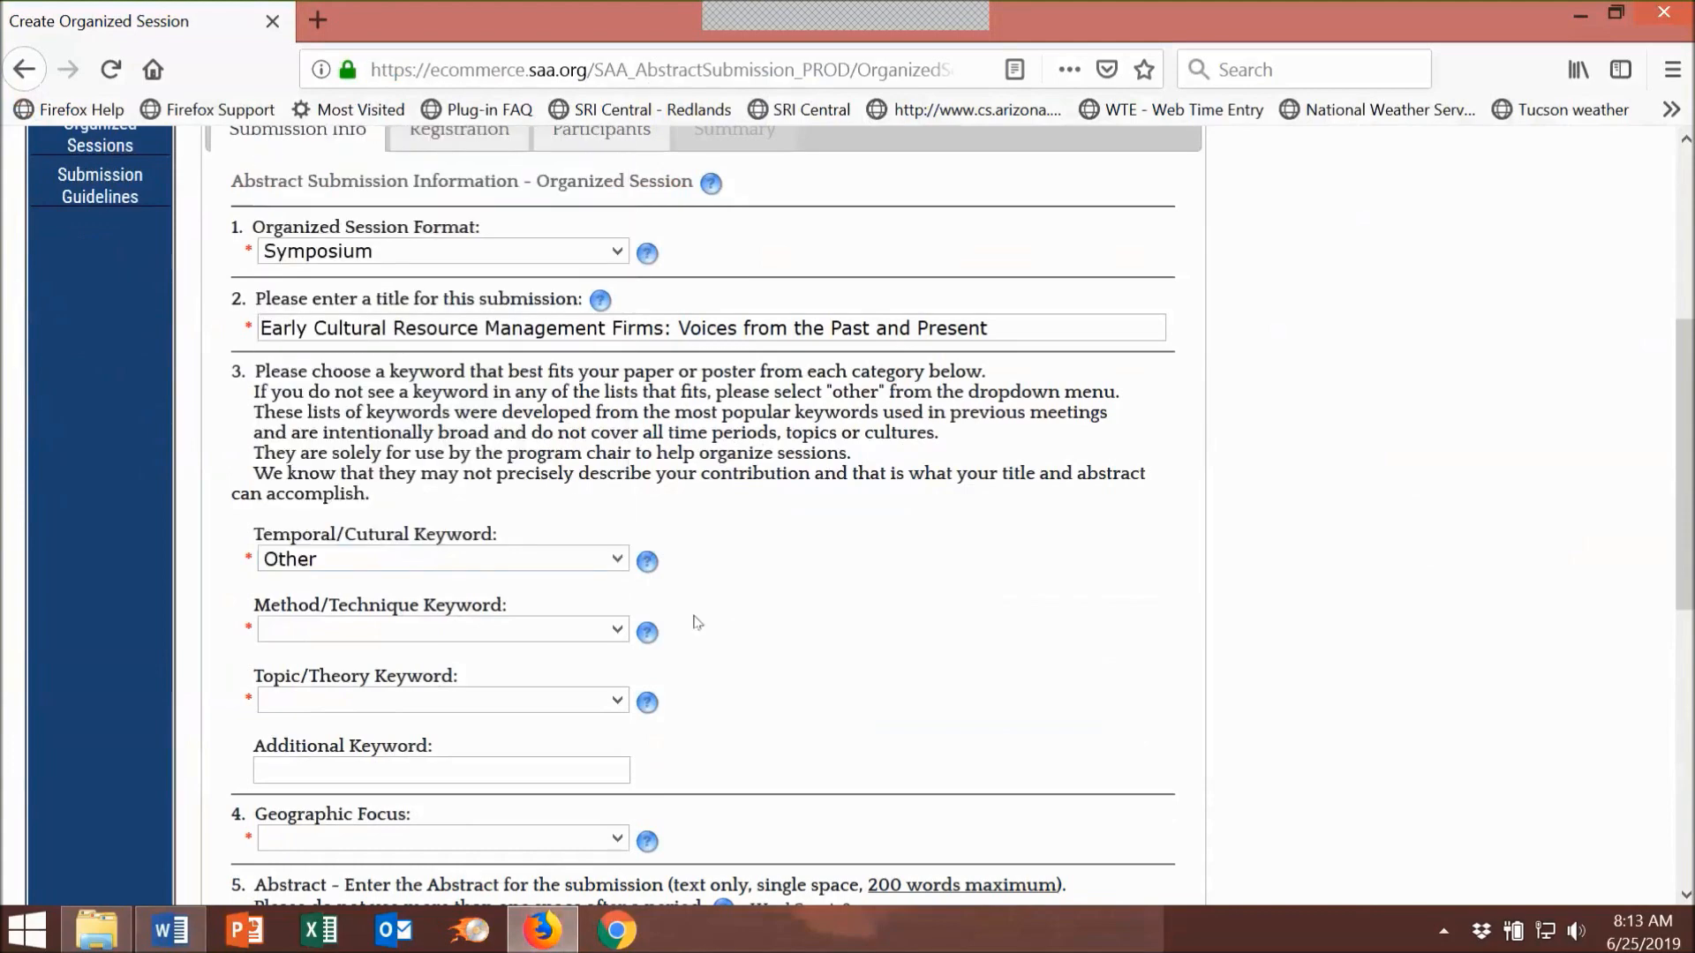
# Step: Set Method/Technique to Other, Topic/Theory to Cultural Resource Management, and add keyword 'Business'
pyautogui.click(617, 629)
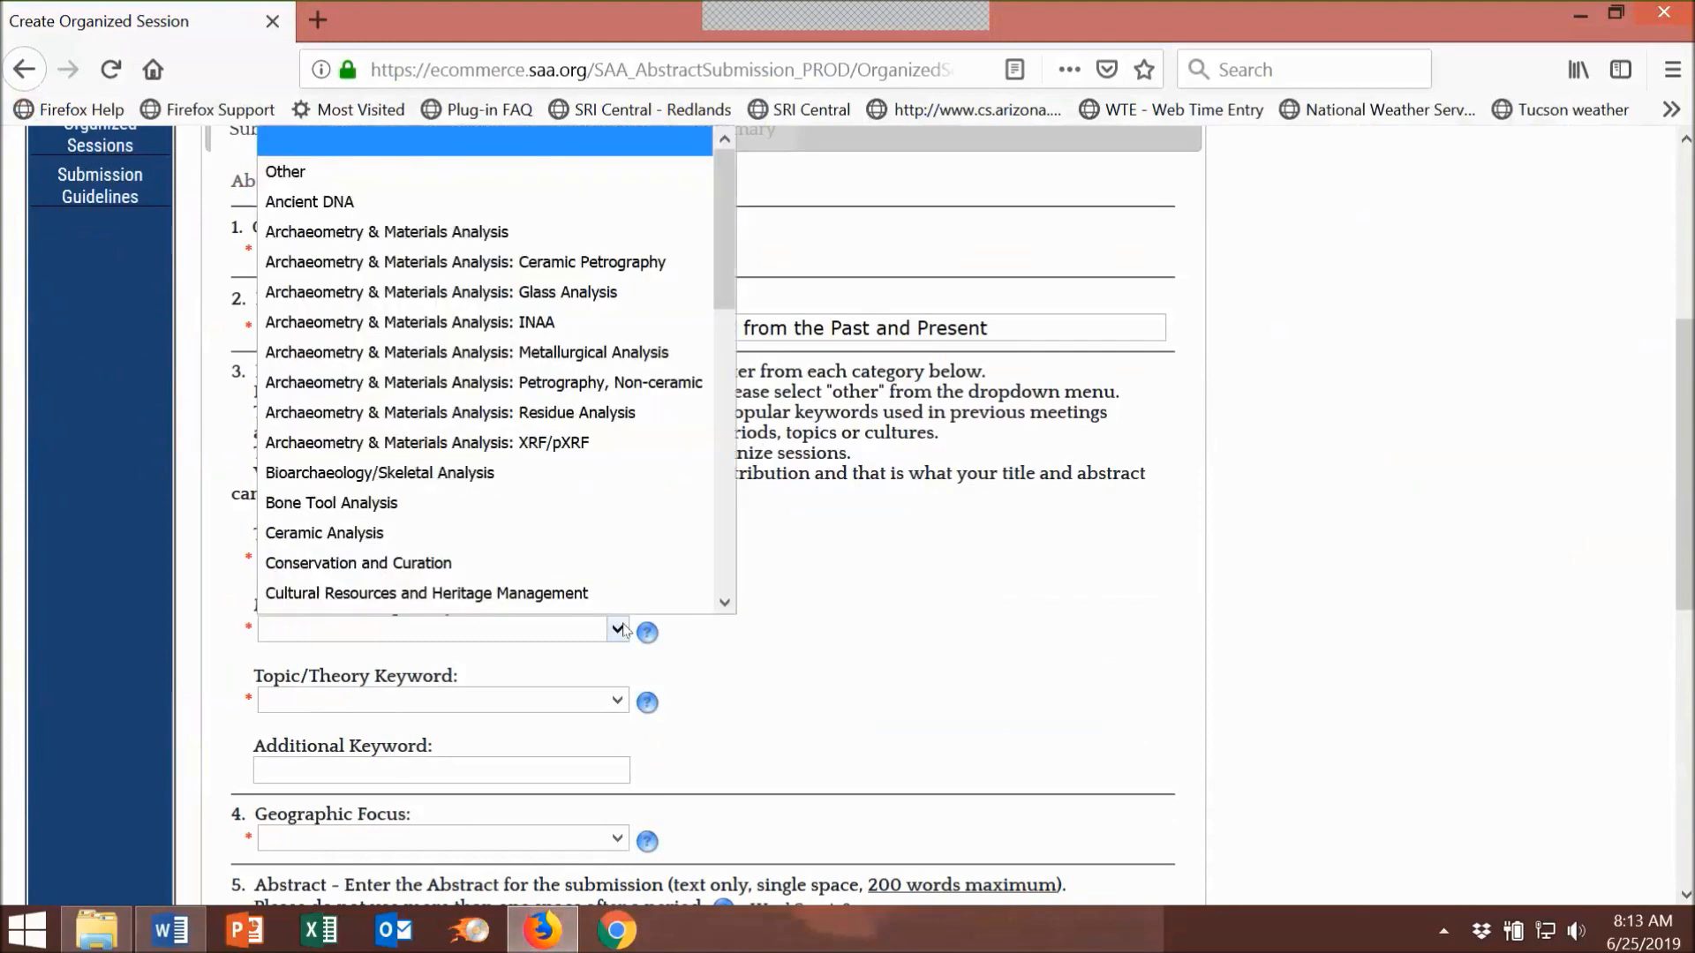
pyautogui.click(351, 172)
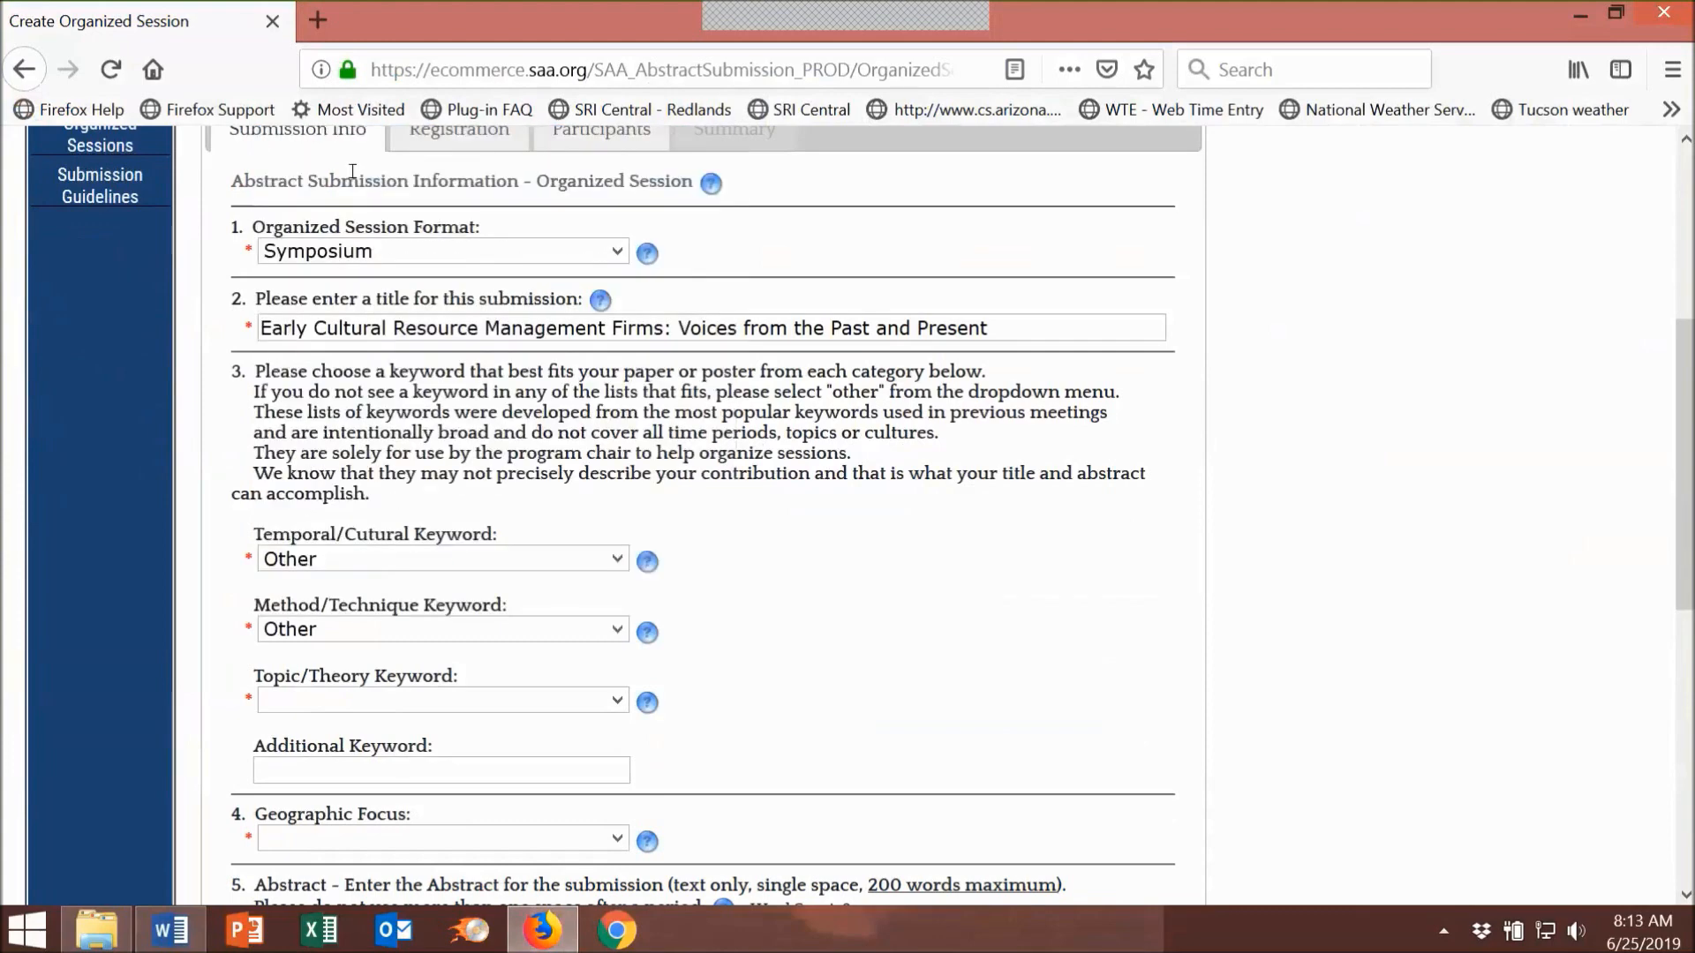
pyautogui.click(618, 701)
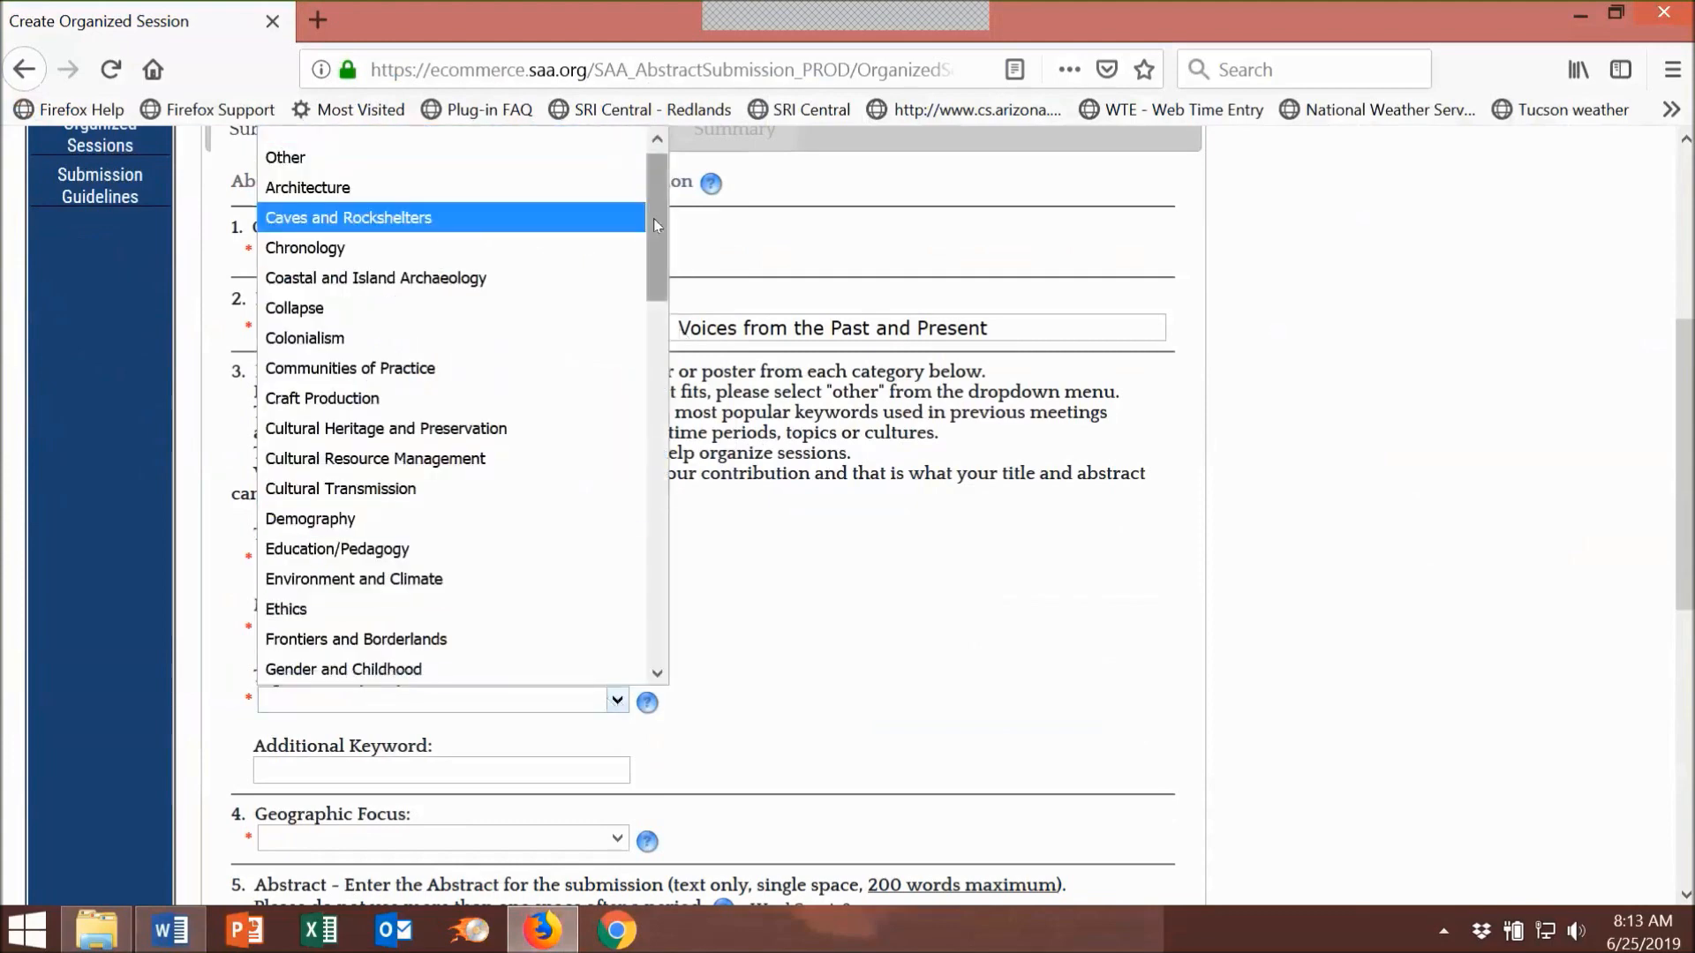
pyautogui.click(524, 468)
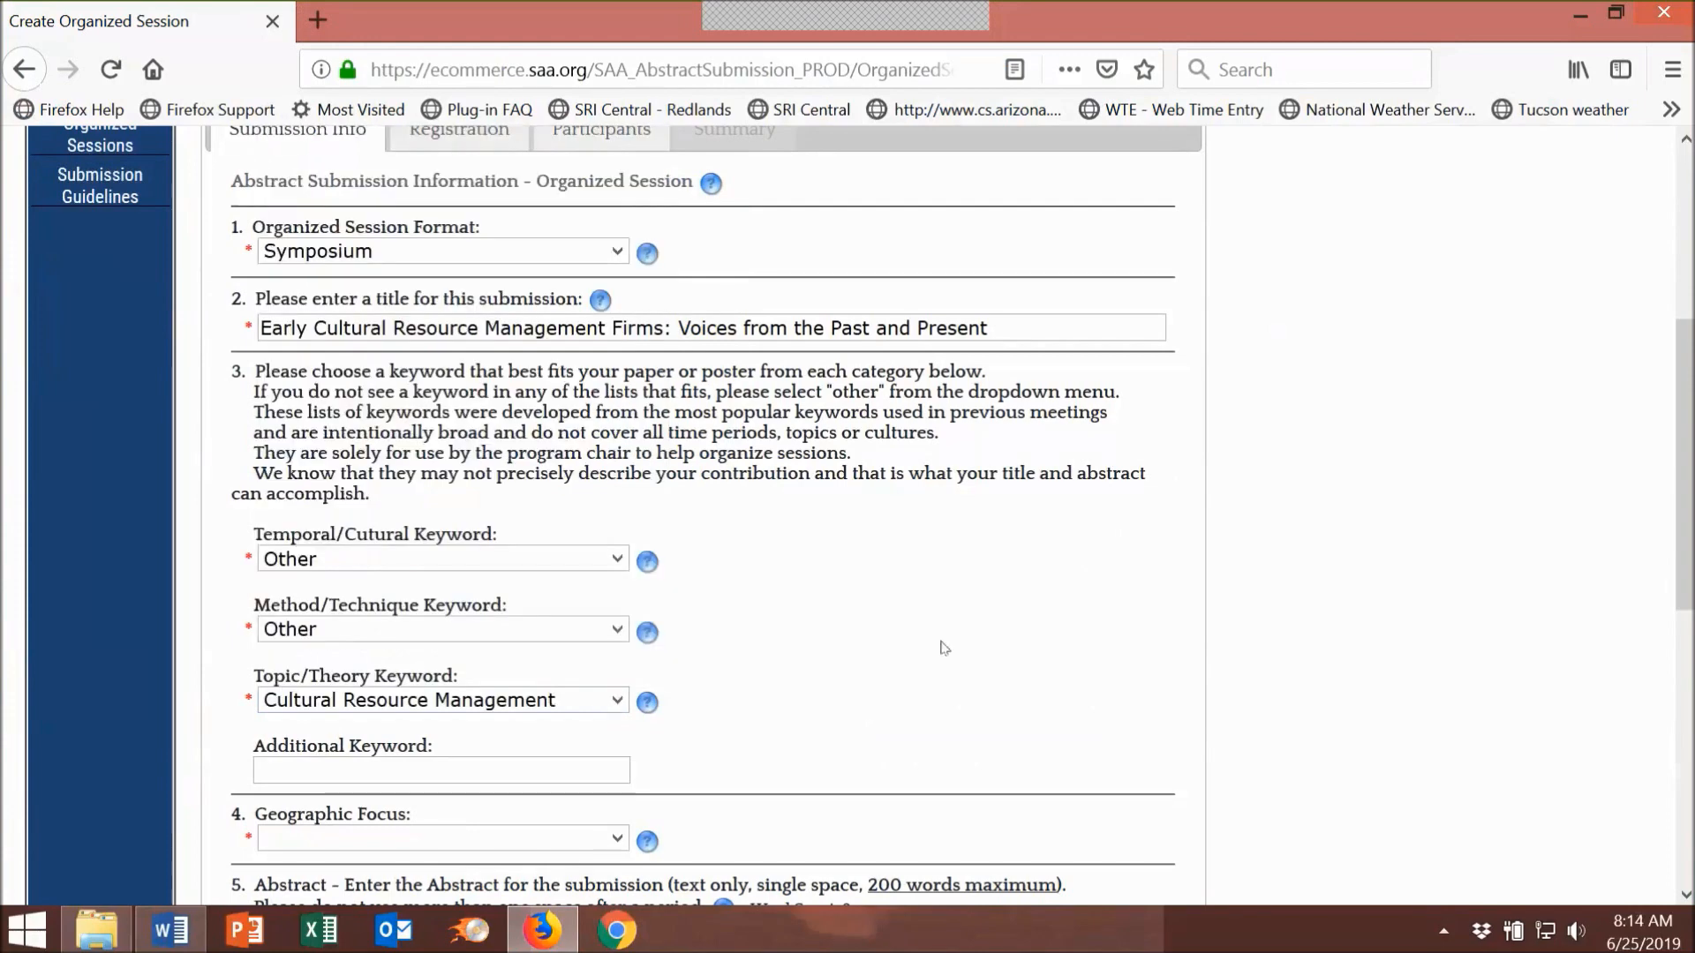
pyautogui.click(316, 766)
pyautogui.write('Bus')
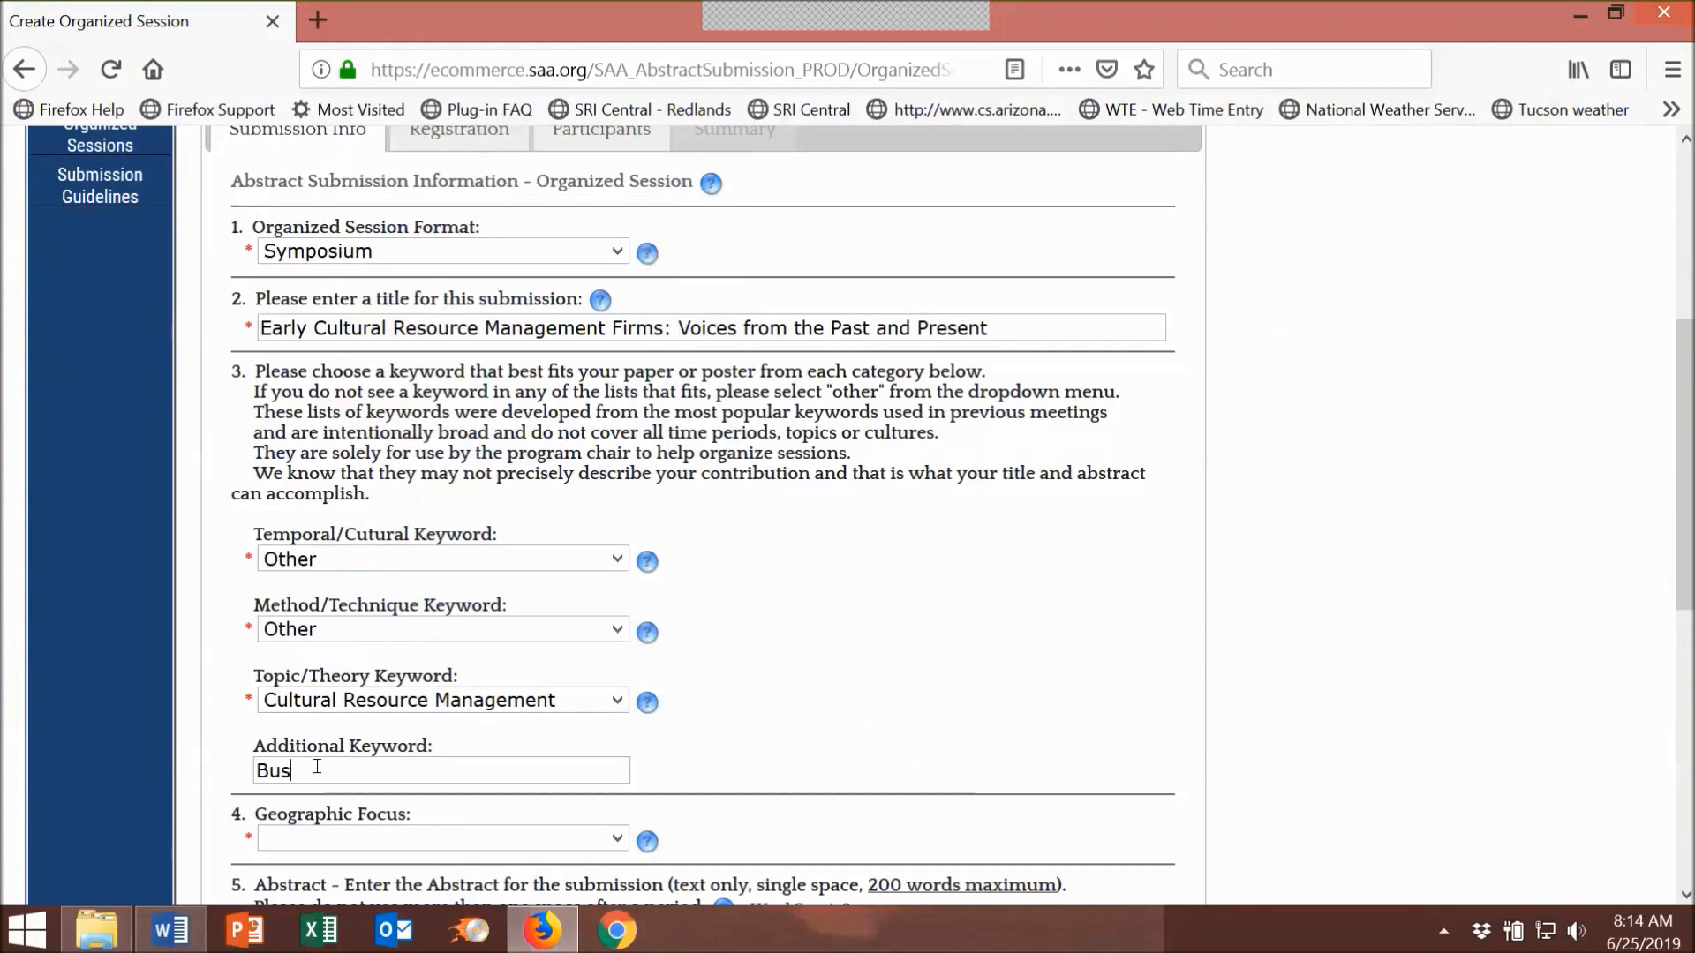
pyautogui.write('iness')
# Step: Set the Geographic Focus to North America
pyautogui.scroll(-3, 1300, 478)
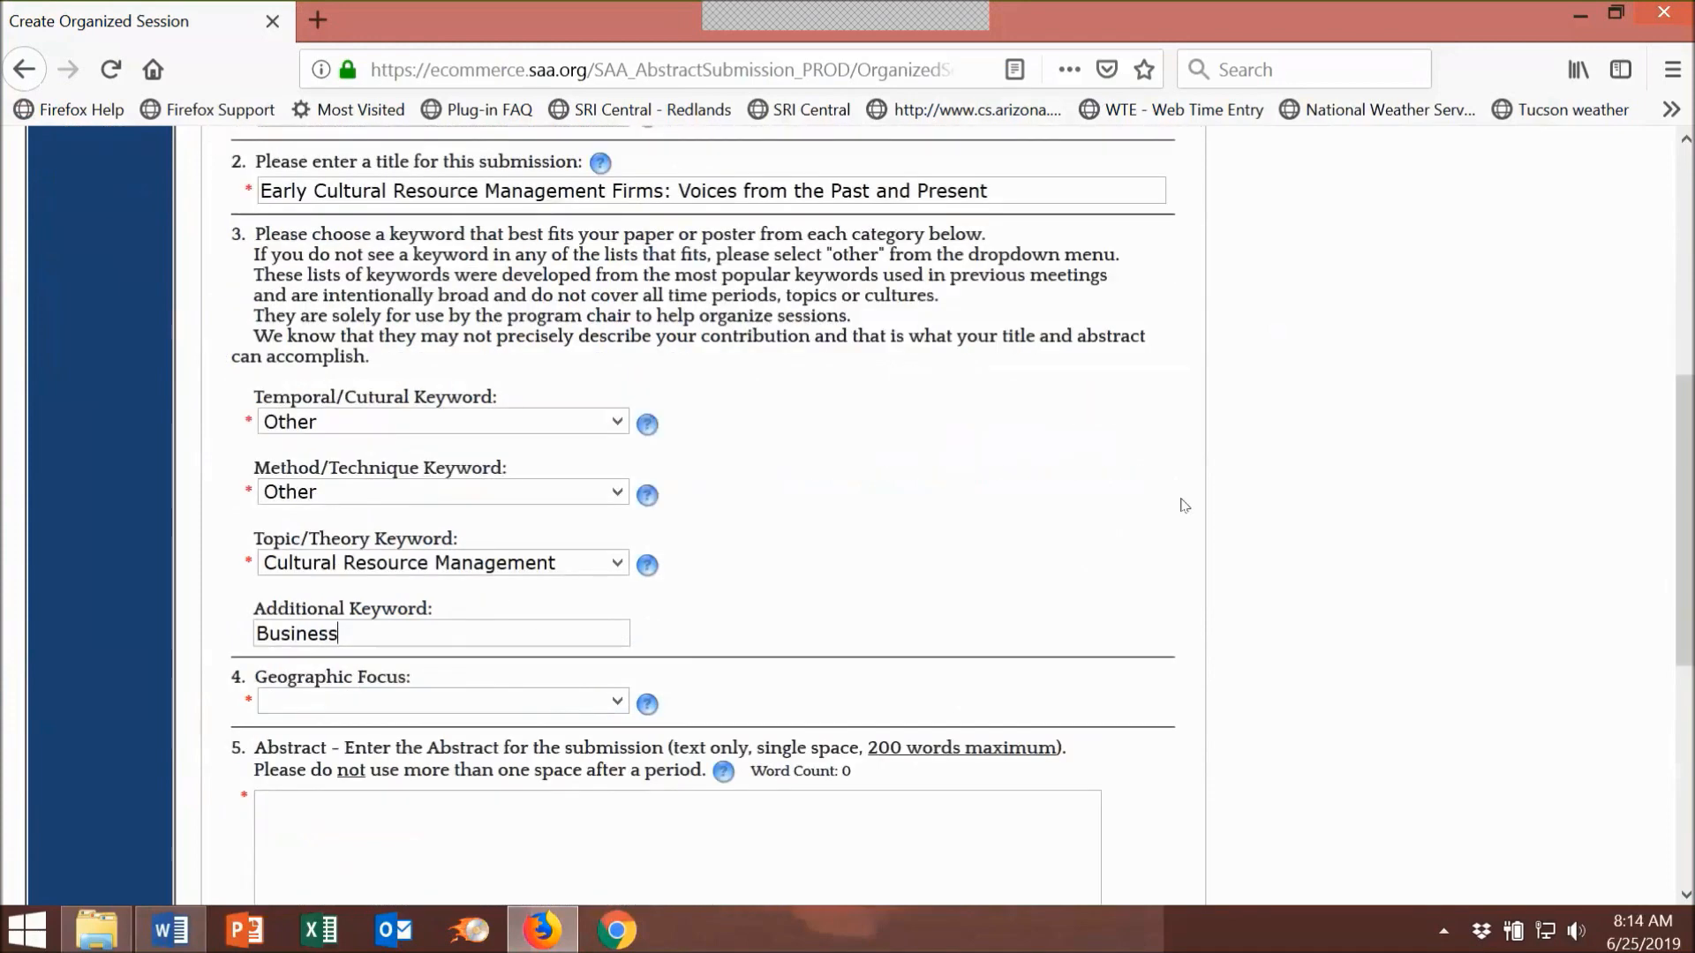
pyautogui.scroll(-3, 620, 572)
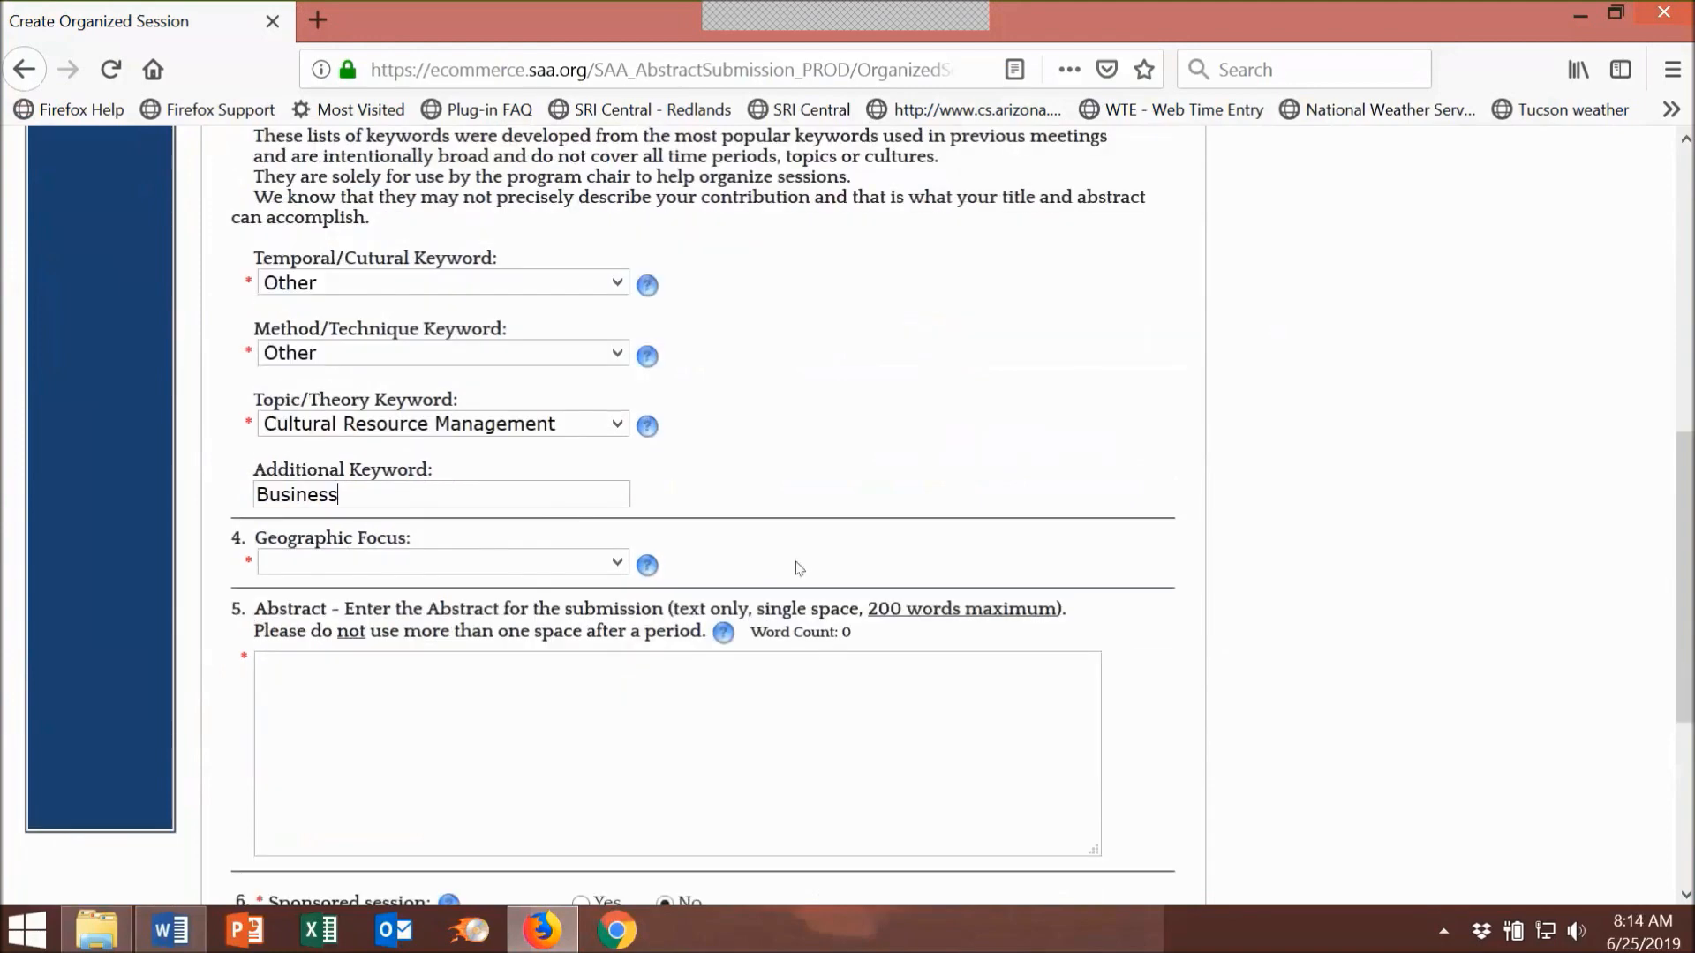
pyautogui.click(618, 565)
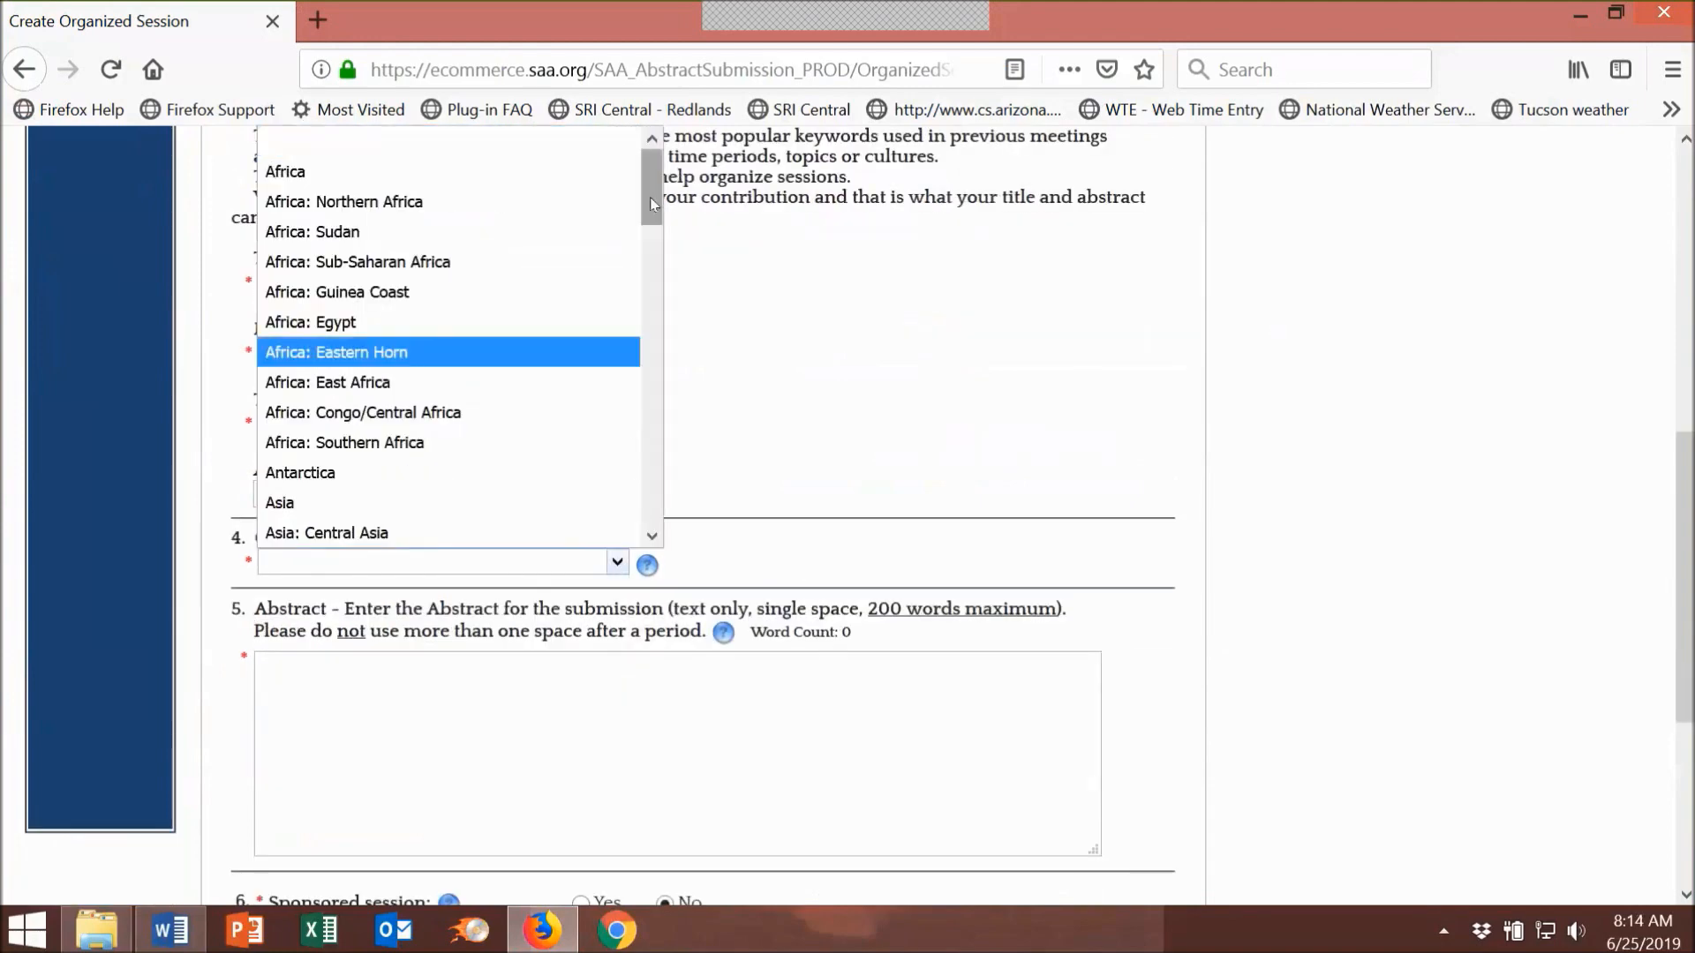
pyautogui.moveTo(651, 196); pyautogui.dragTo(633, 371)
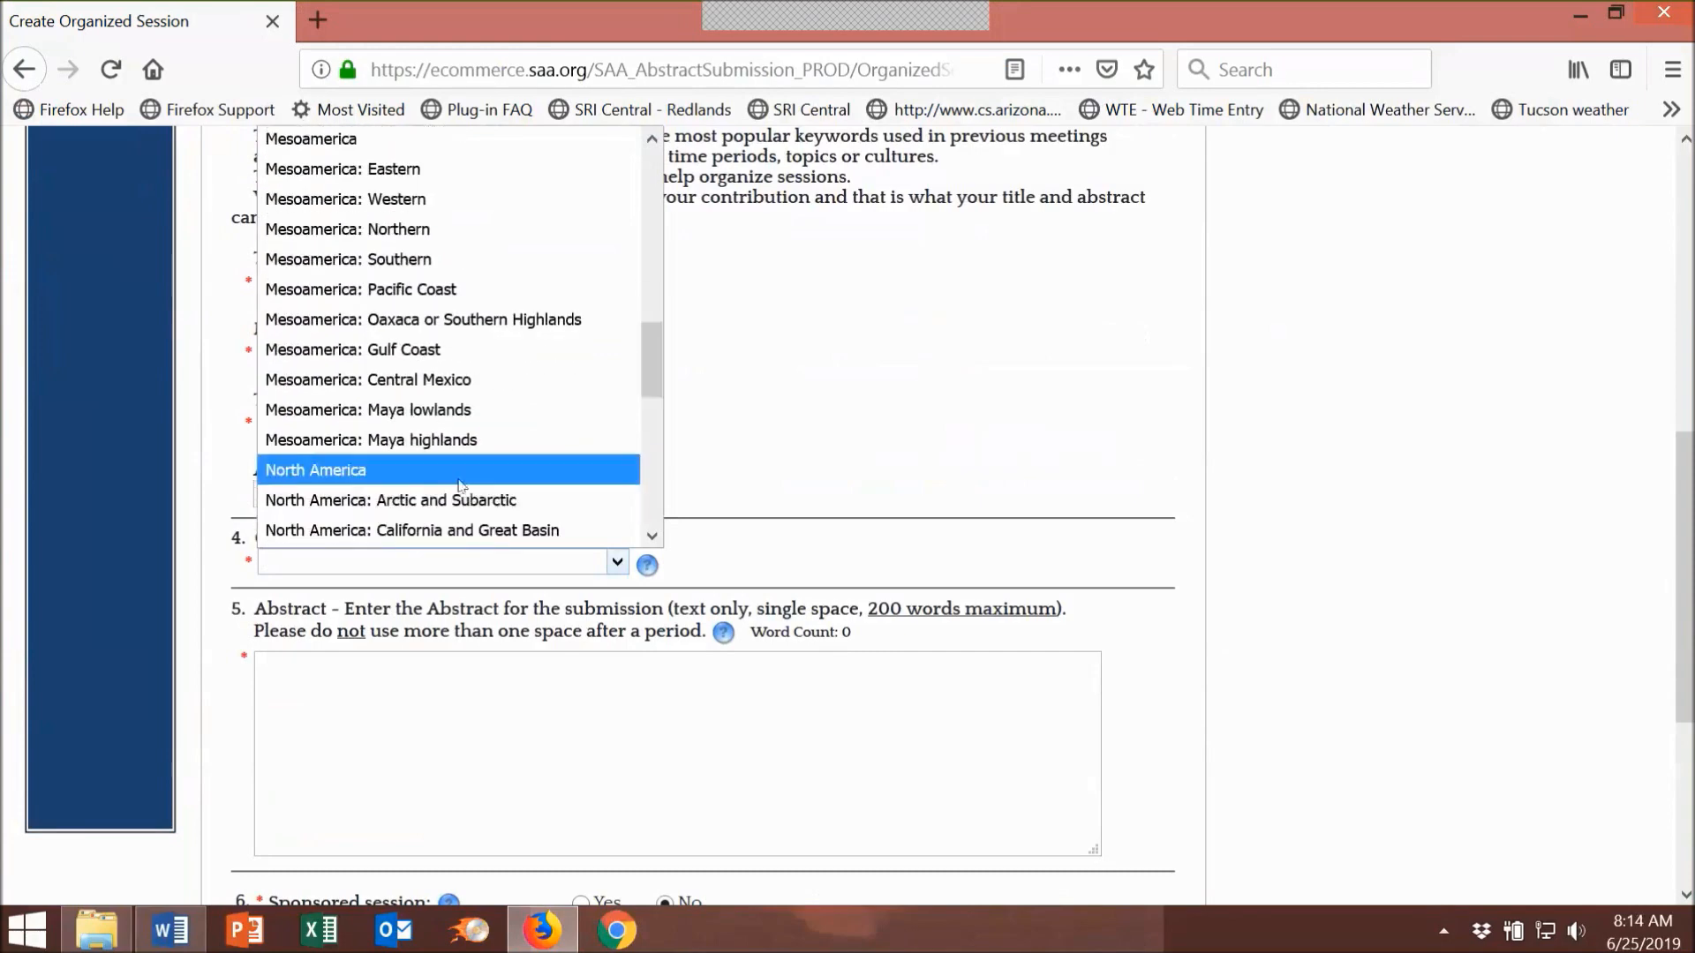
pyautogui.click(353, 470)
pyautogui.scroll(-3, 1341, 499)
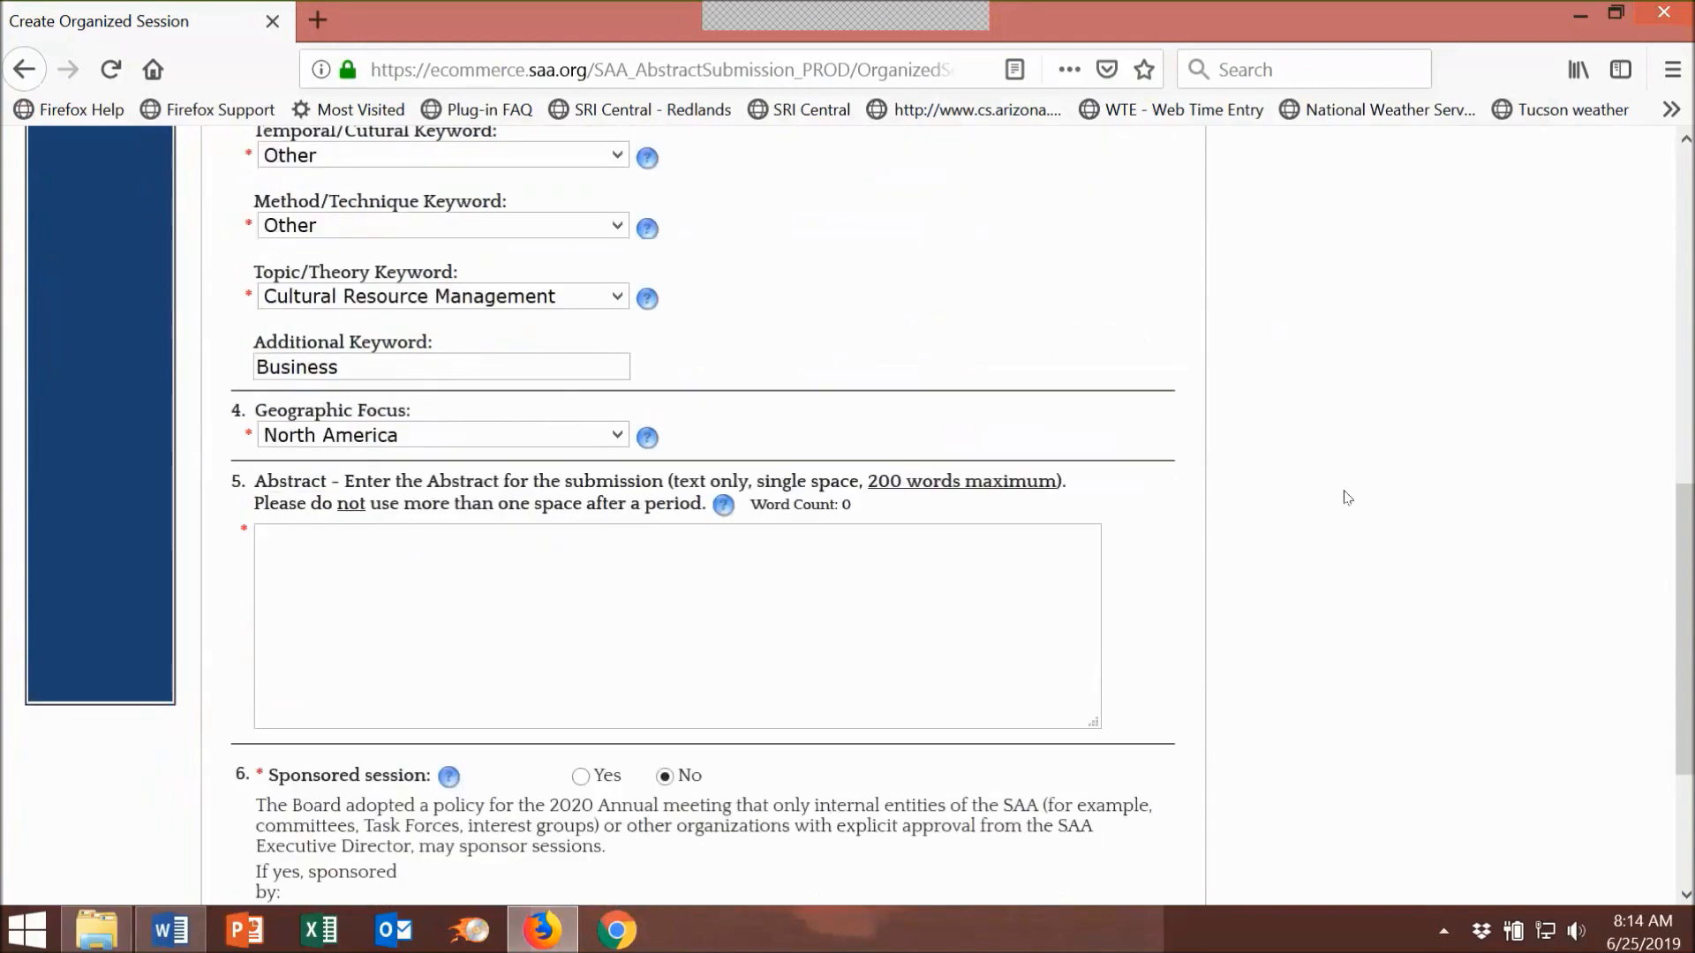
pyautogui.click(292, 538)
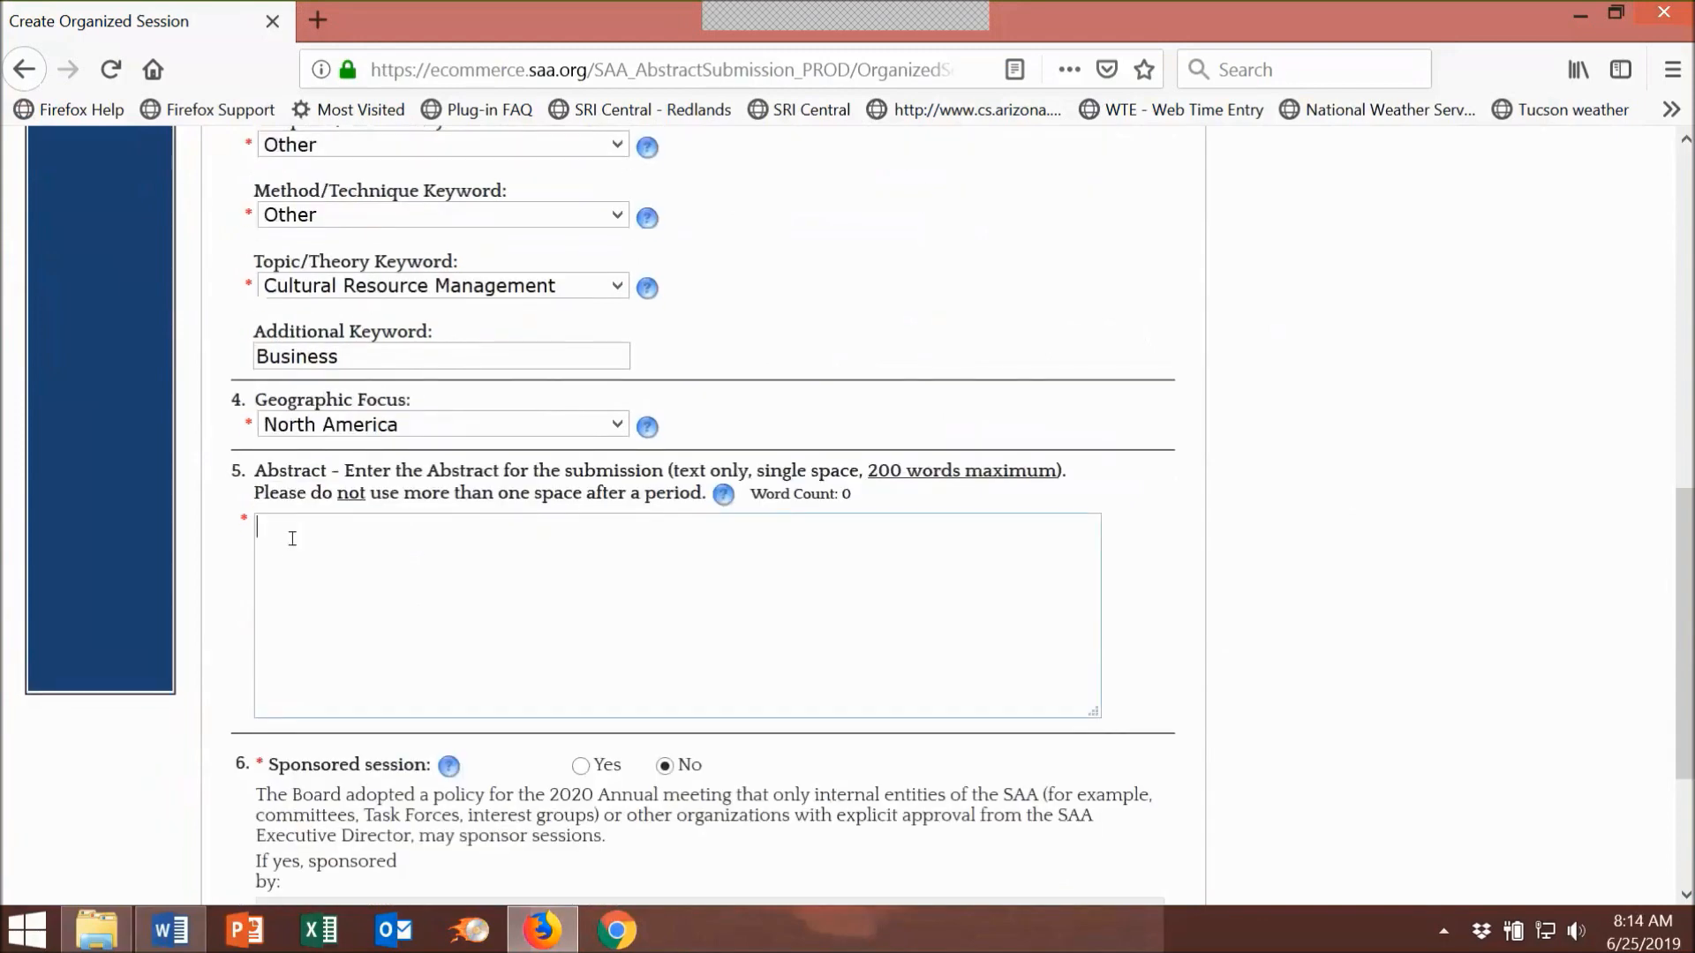
# Step: Copy the abstract paragraph from the symposium description in Word
pyautogui.click(168, 931)
pyautogui.moveTo(487, 707); pyautogui.dragTo(1100, 707)
pyautogui.scroll(-3, 722, 651)
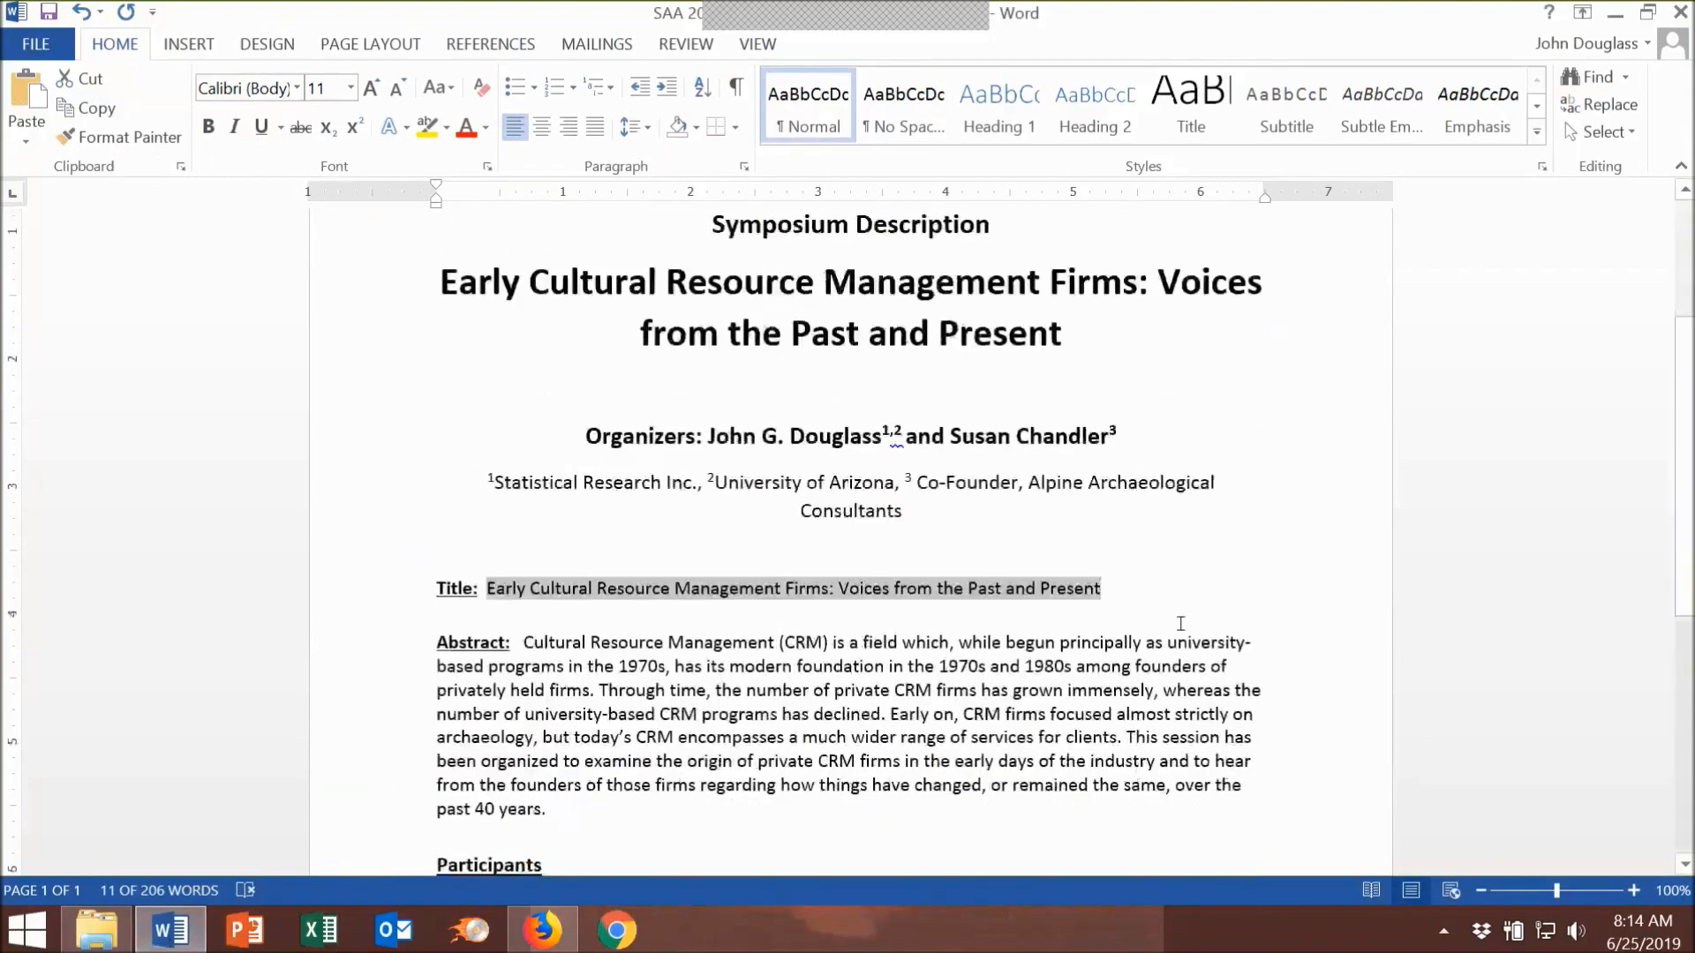
pyautogui.moveTo(522, 578); pyautogui.dragTo(546, 747)
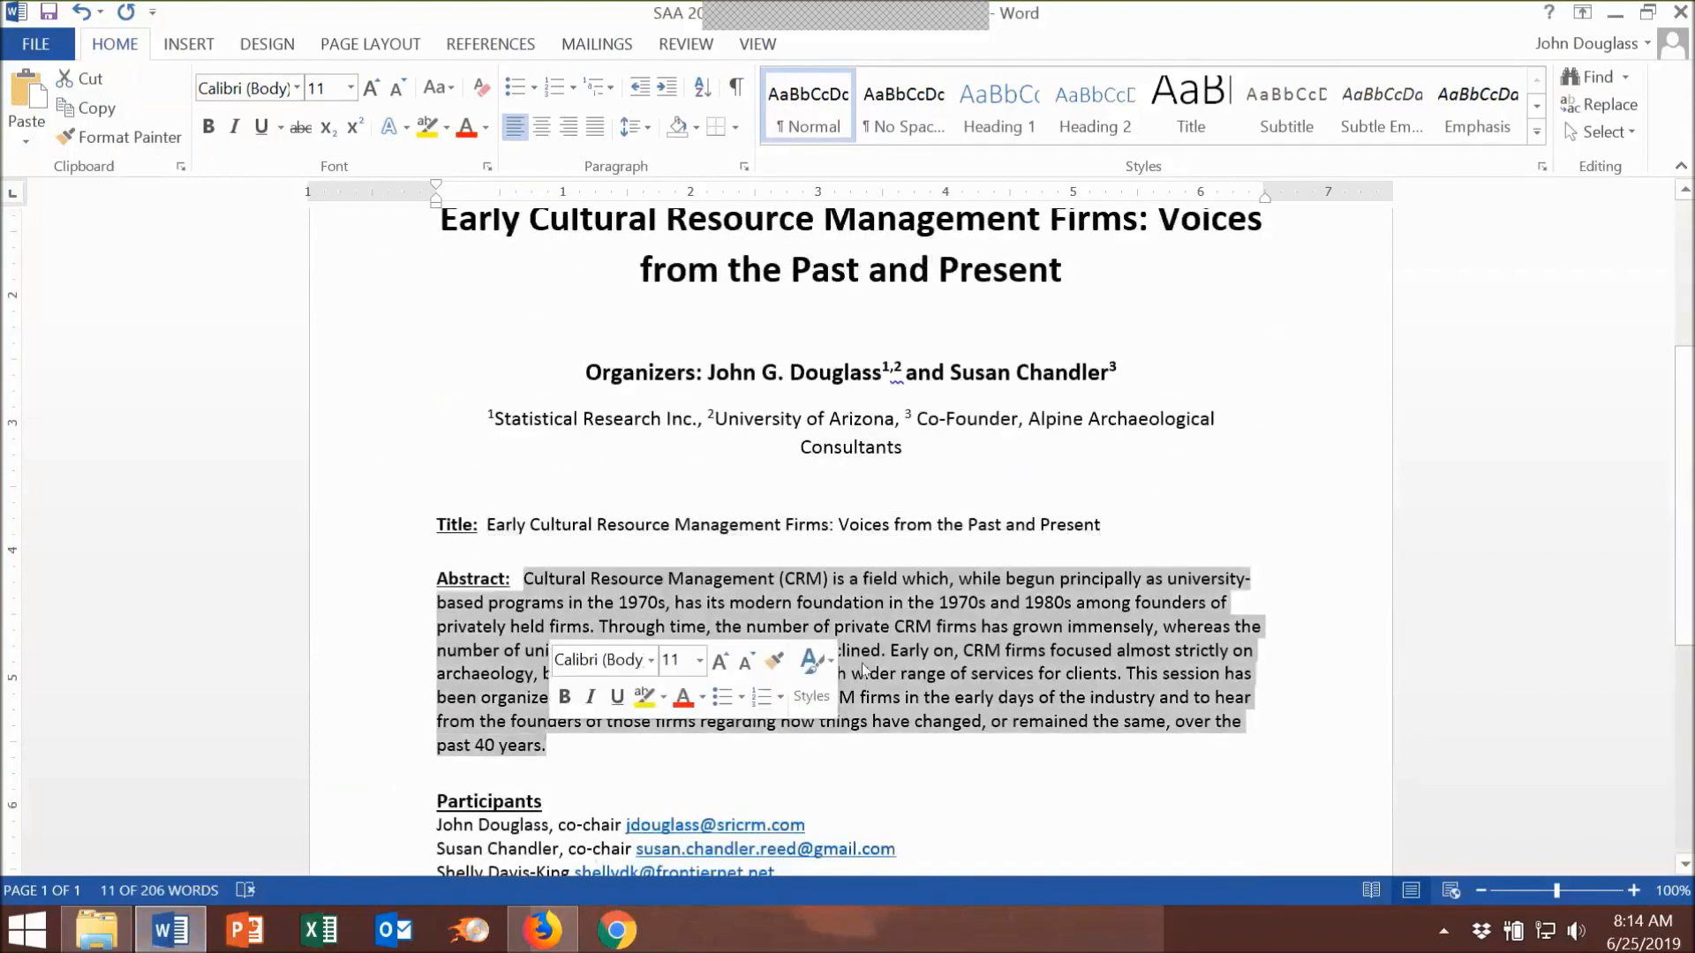
pyautogui.rightClick(1050, 634)
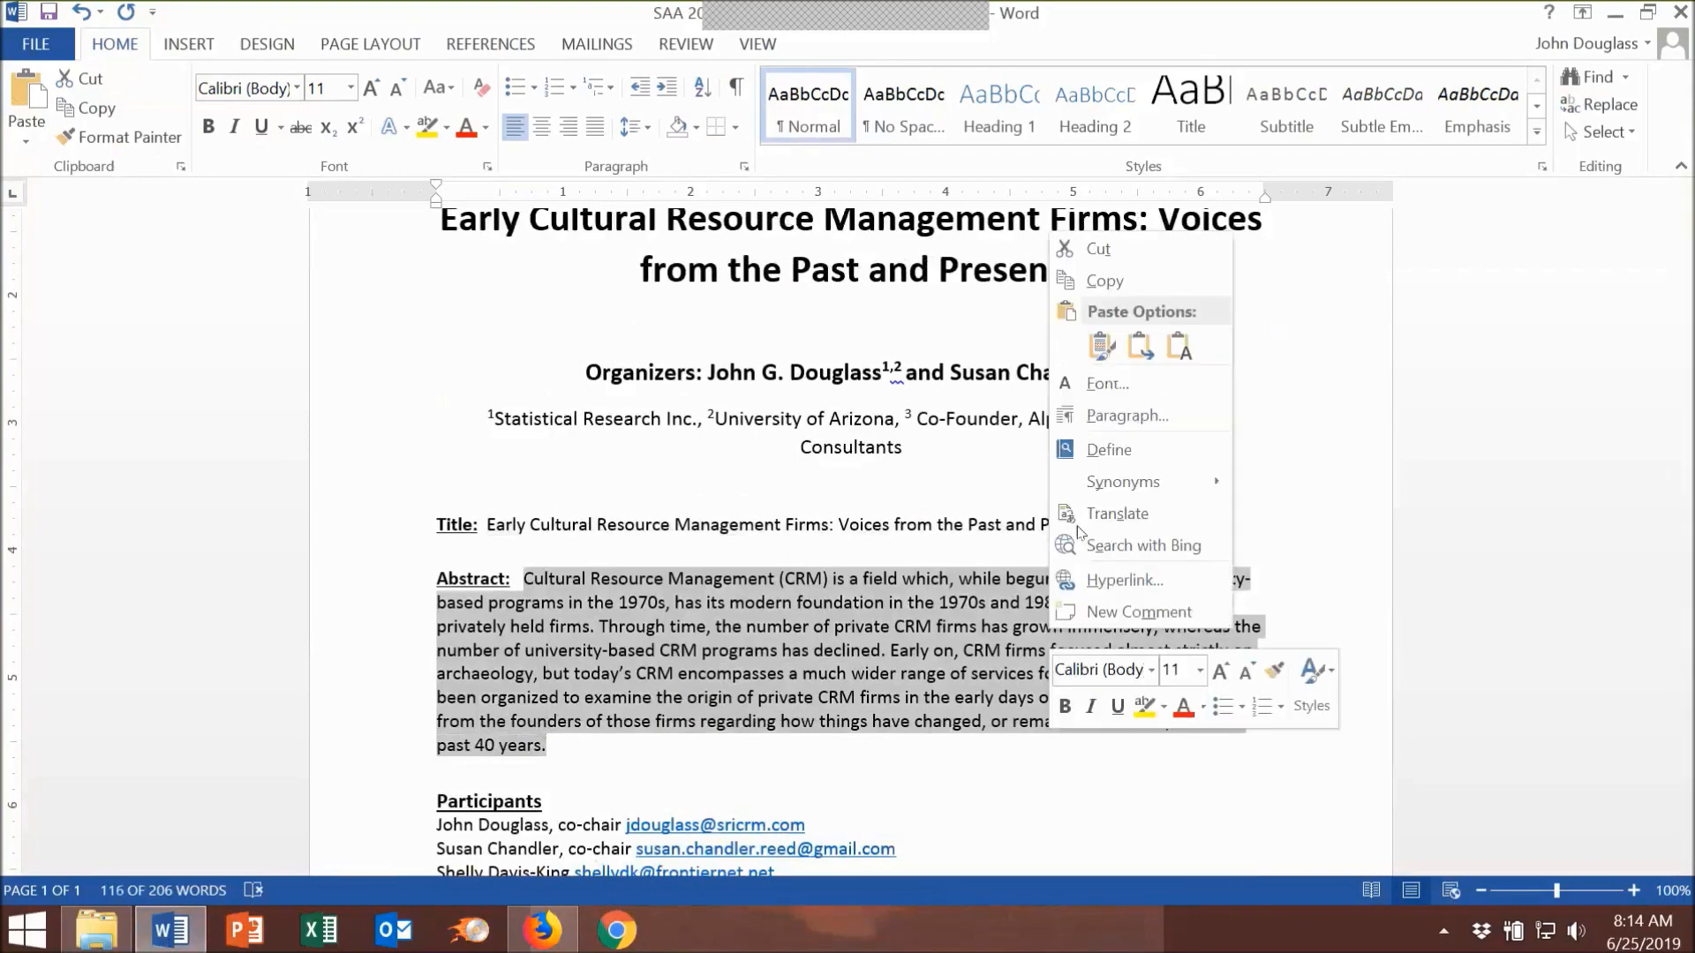
pyautogui.click(1098, 280)
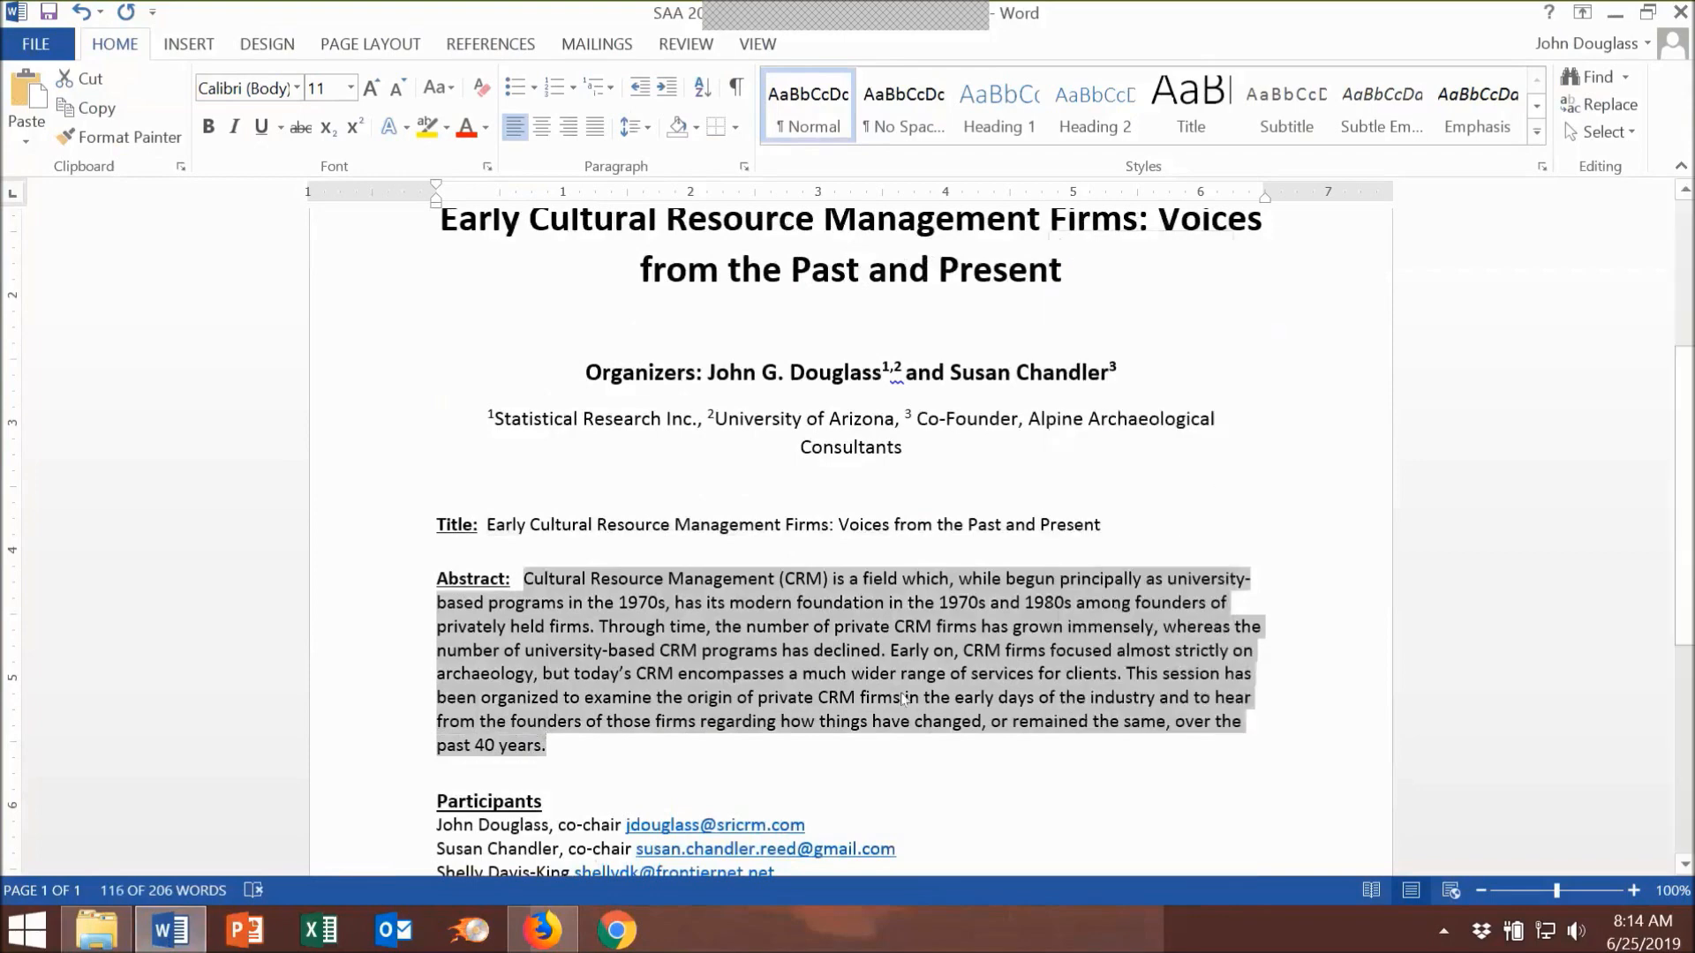
pyautogui.click(541, 937)
# Step: Paste the Cultural Resource Management firms paragraph into the Abstract box and scroll to the form's end
pyautogui.rightClick(312, 533)
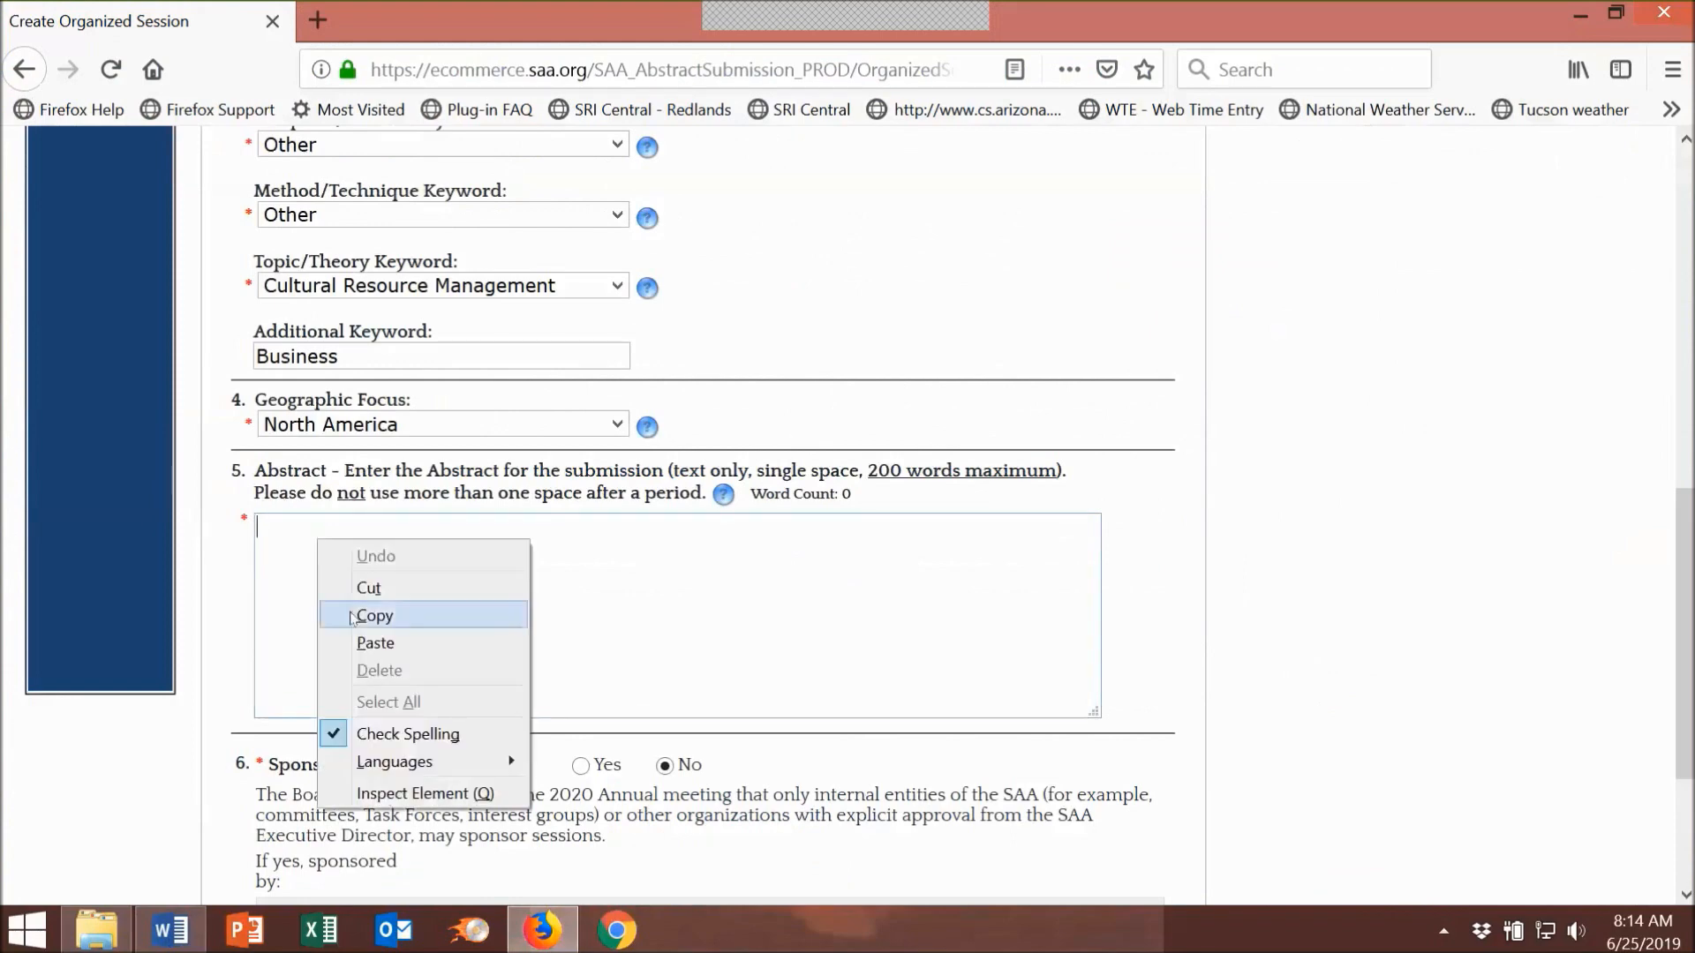
pyautogui.click(360, 642)
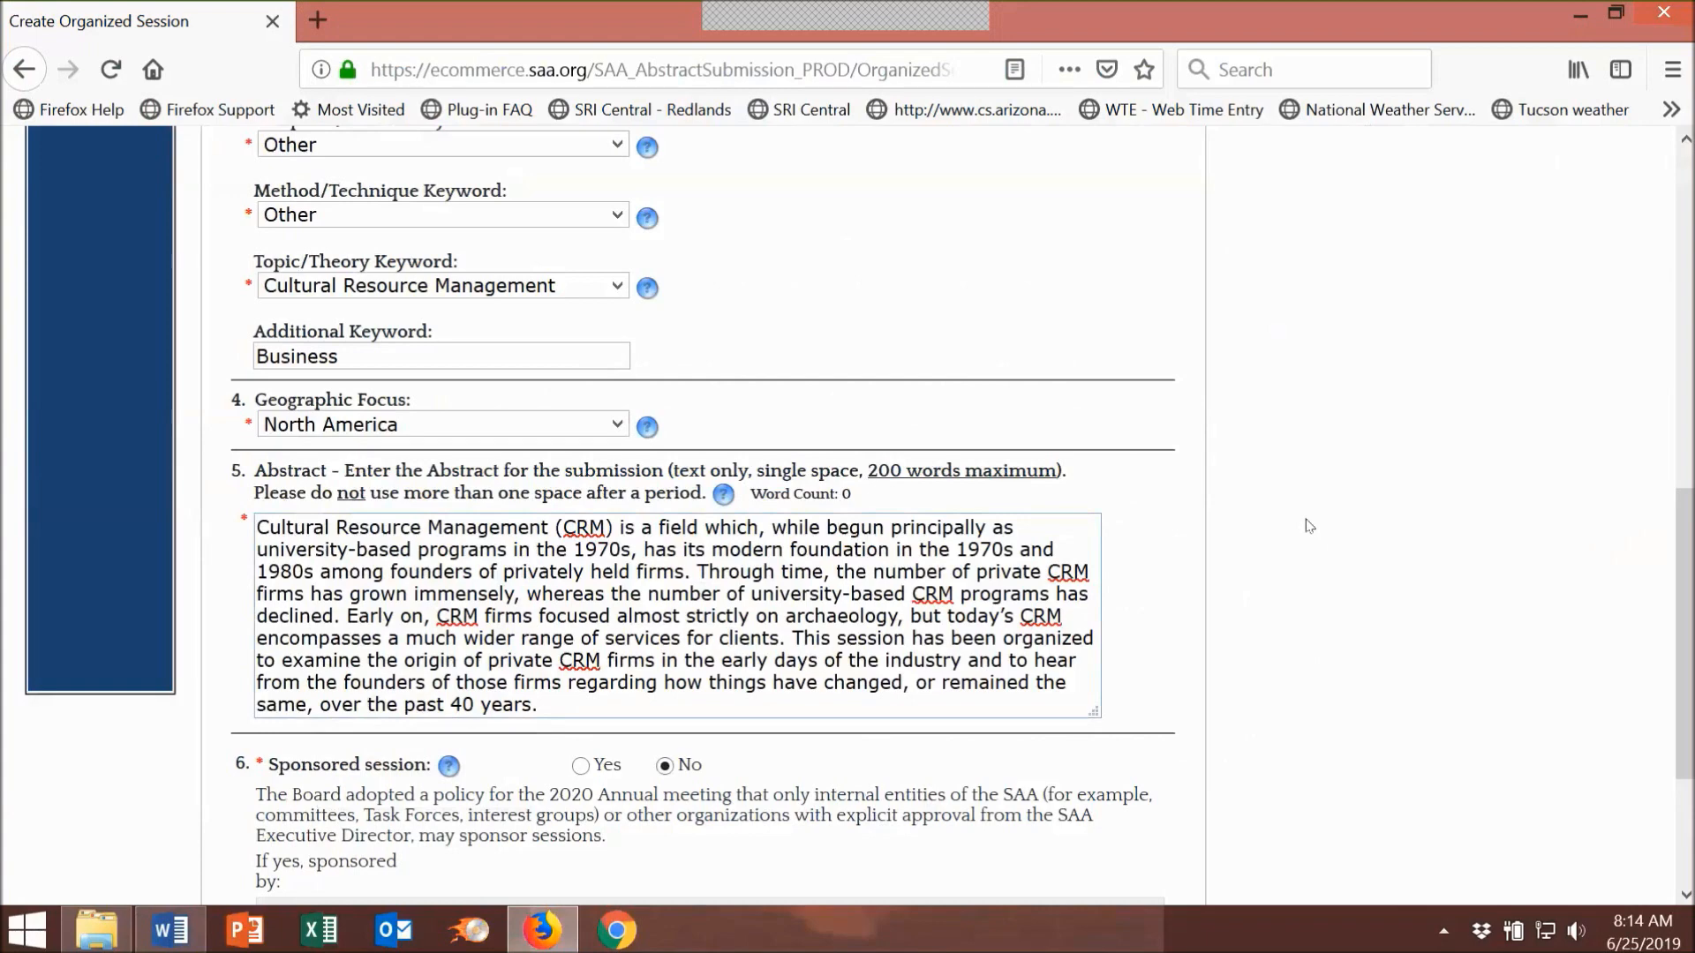
pyautogui.scroll(-3, 1309, 526)
pyautogui.scroll(-3, 1309, 526)
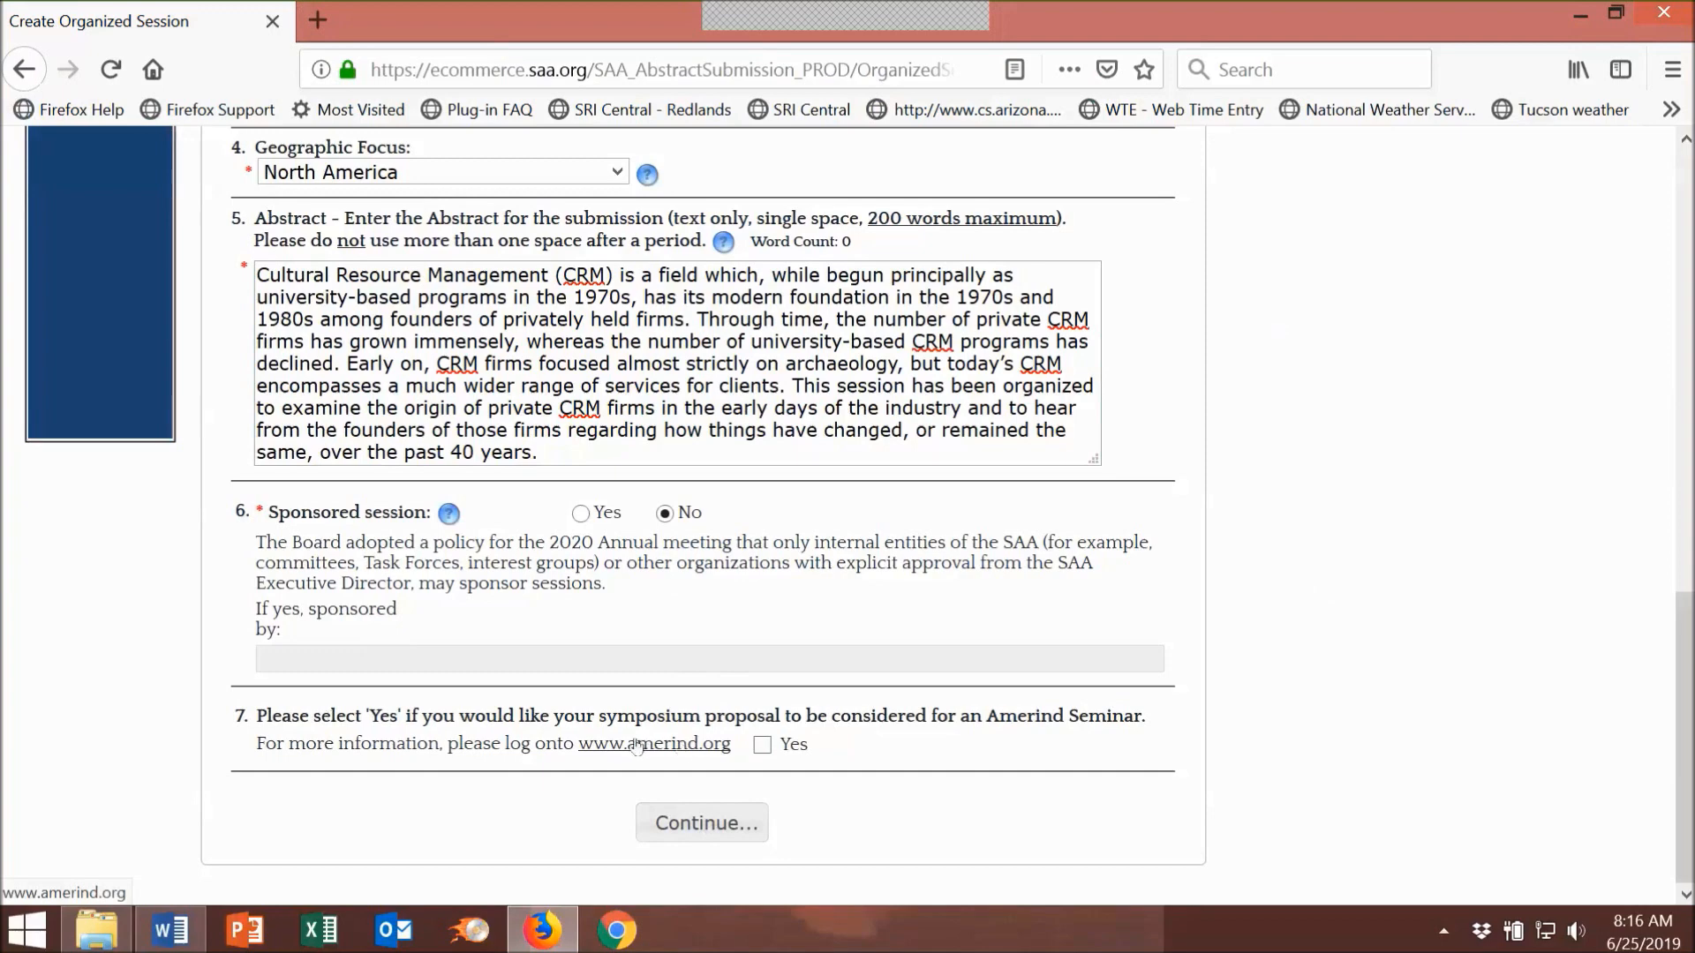
# Step: Save the submission info and scroll Step 2 Registration down to the $179.00 fee's payment options
pyautogui.click(686, 820)
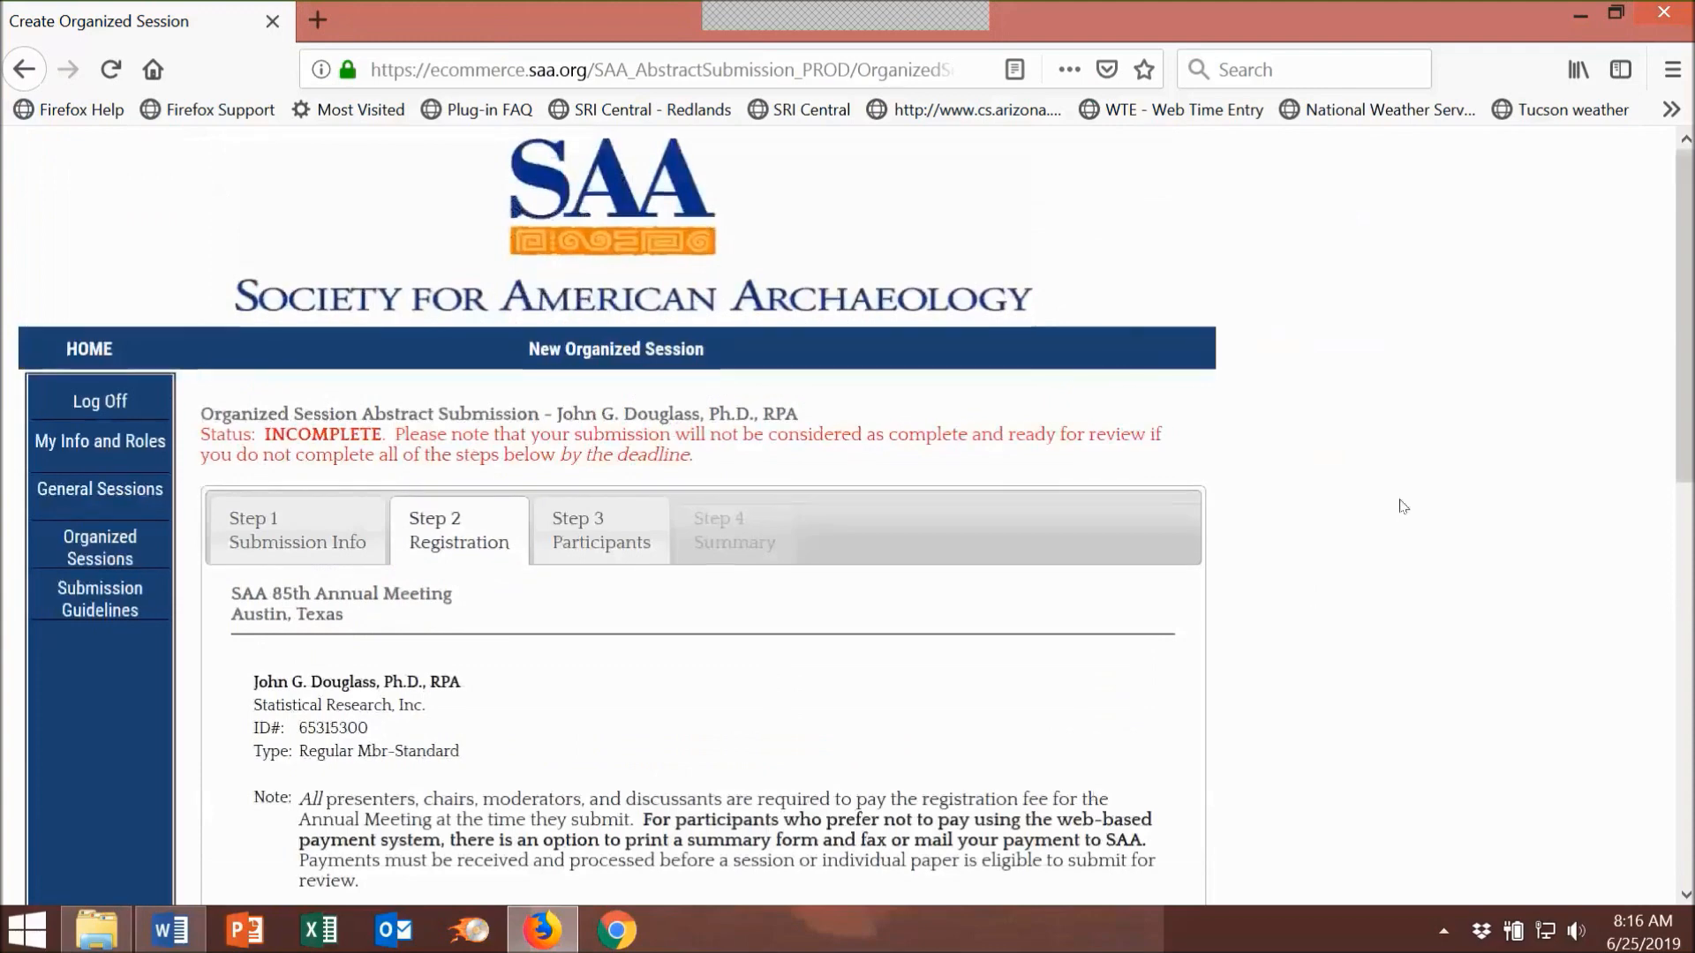
pyautogui.scroll(-3, 1402, 506)
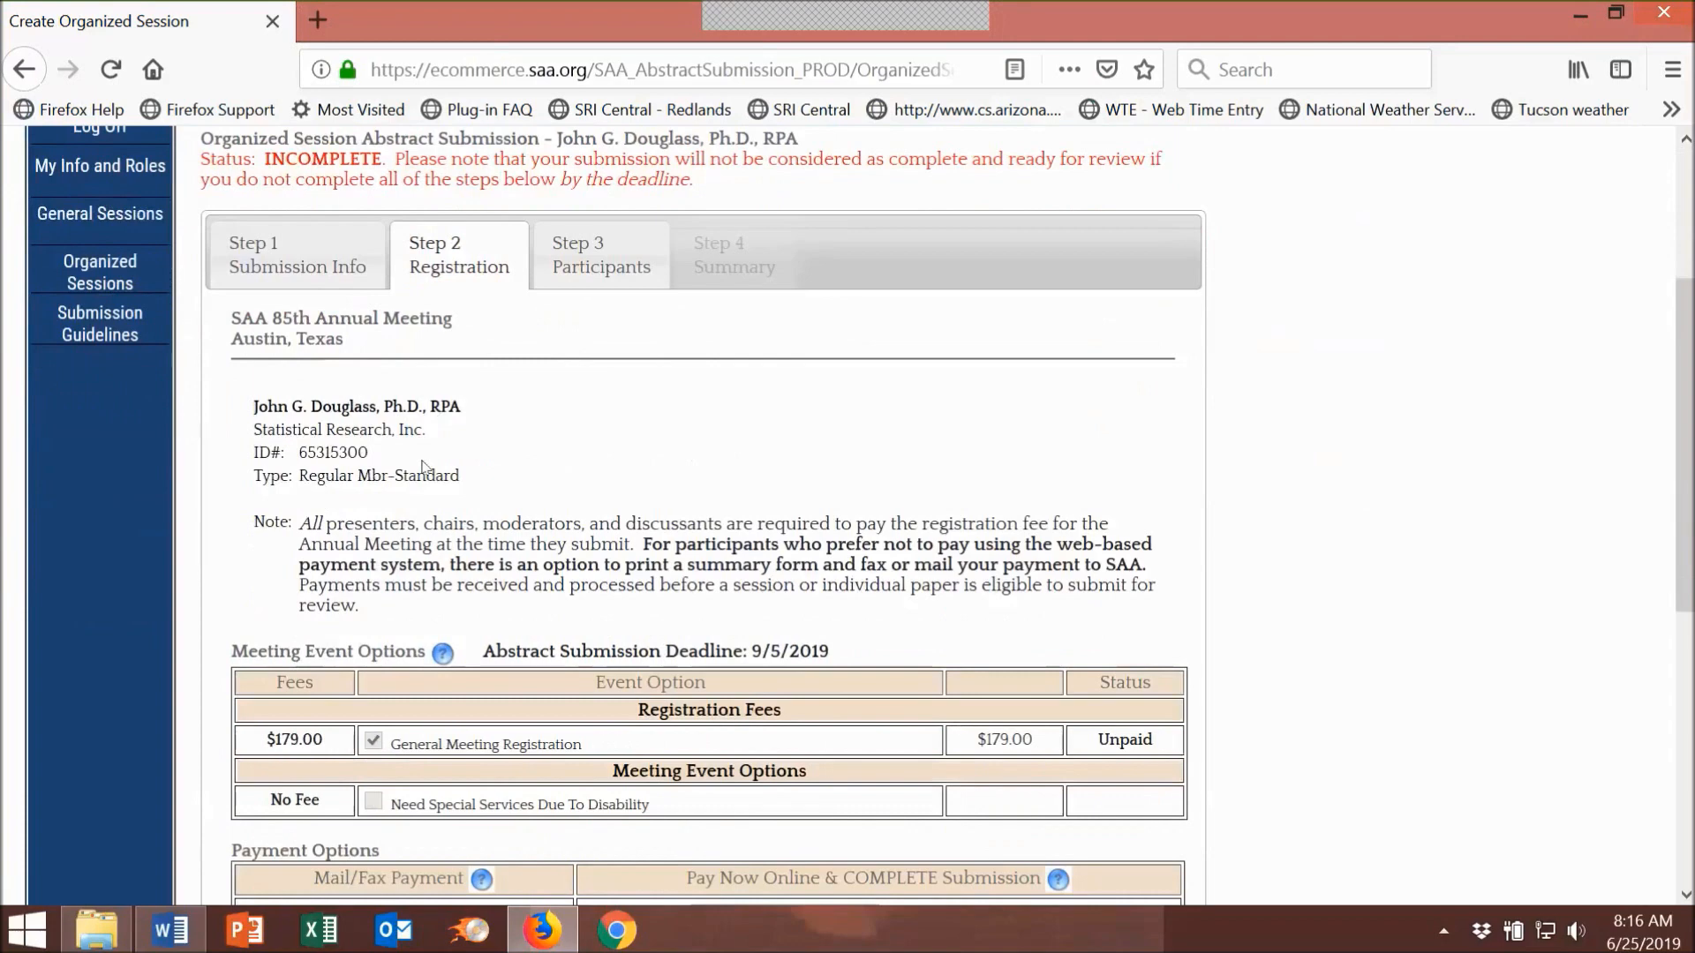
pyautogui.scroll(-5, 1280, 427)
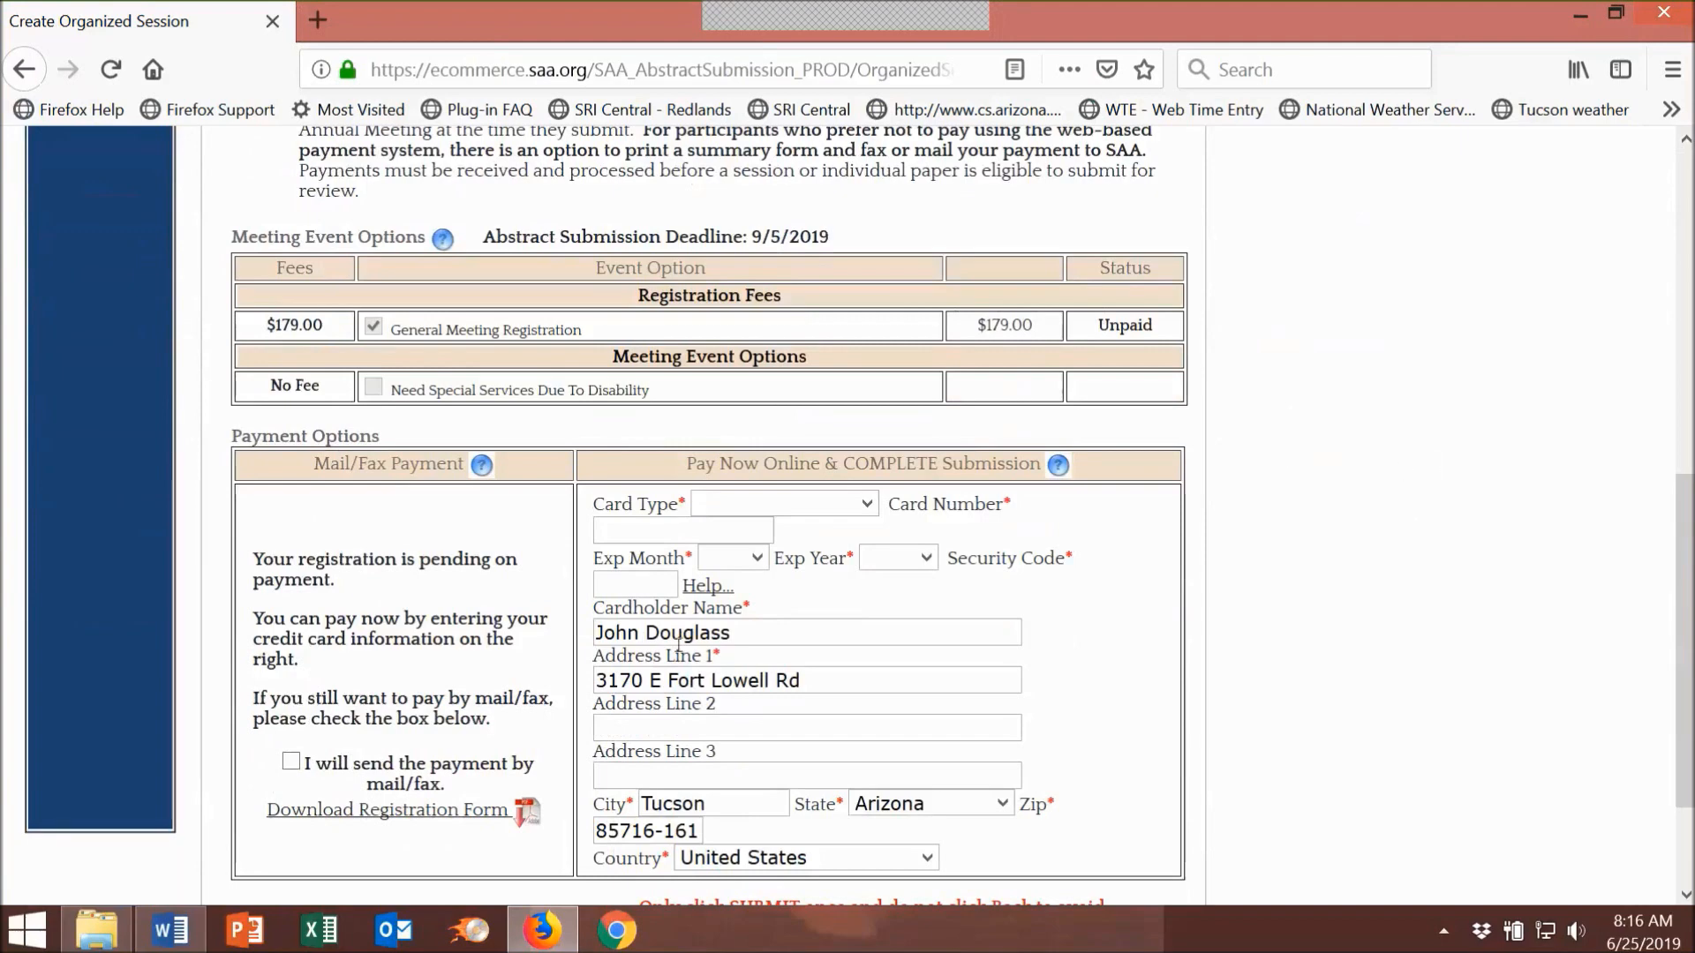
# Step: Choose to send the registration payment by mail/fax and submit the Registration step
pyautogui.click(291, 763)
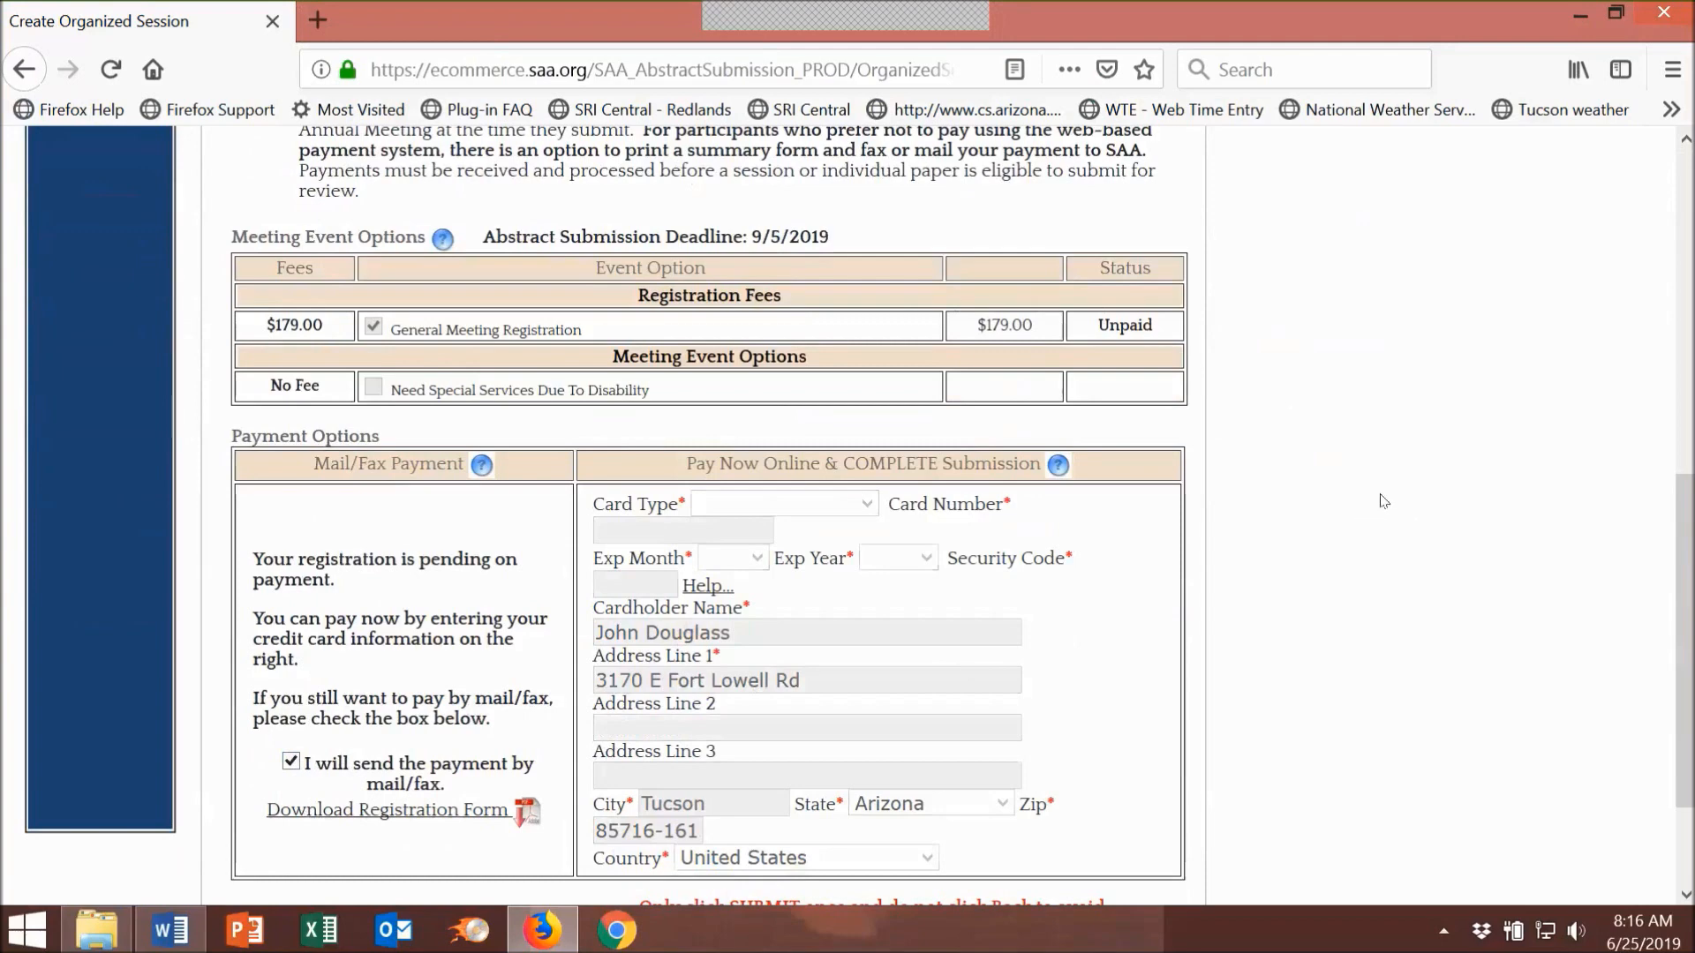
pyautogui.scroll(-2, 1383, 501)
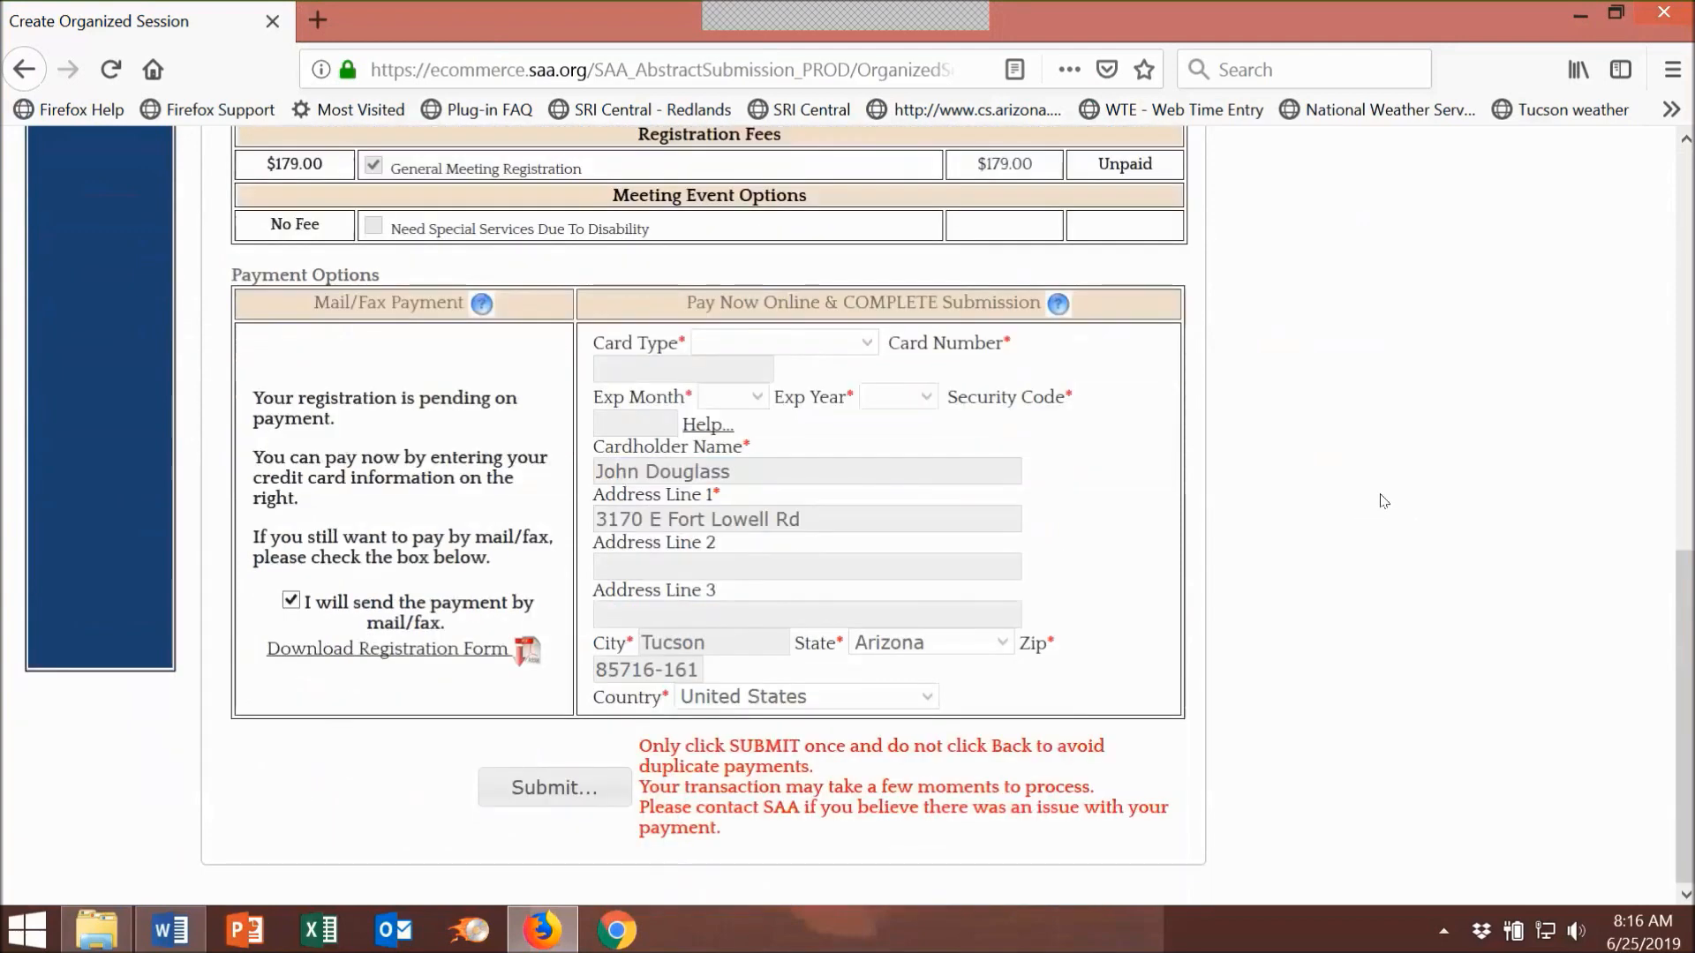
pyautogui.click(526, 787)
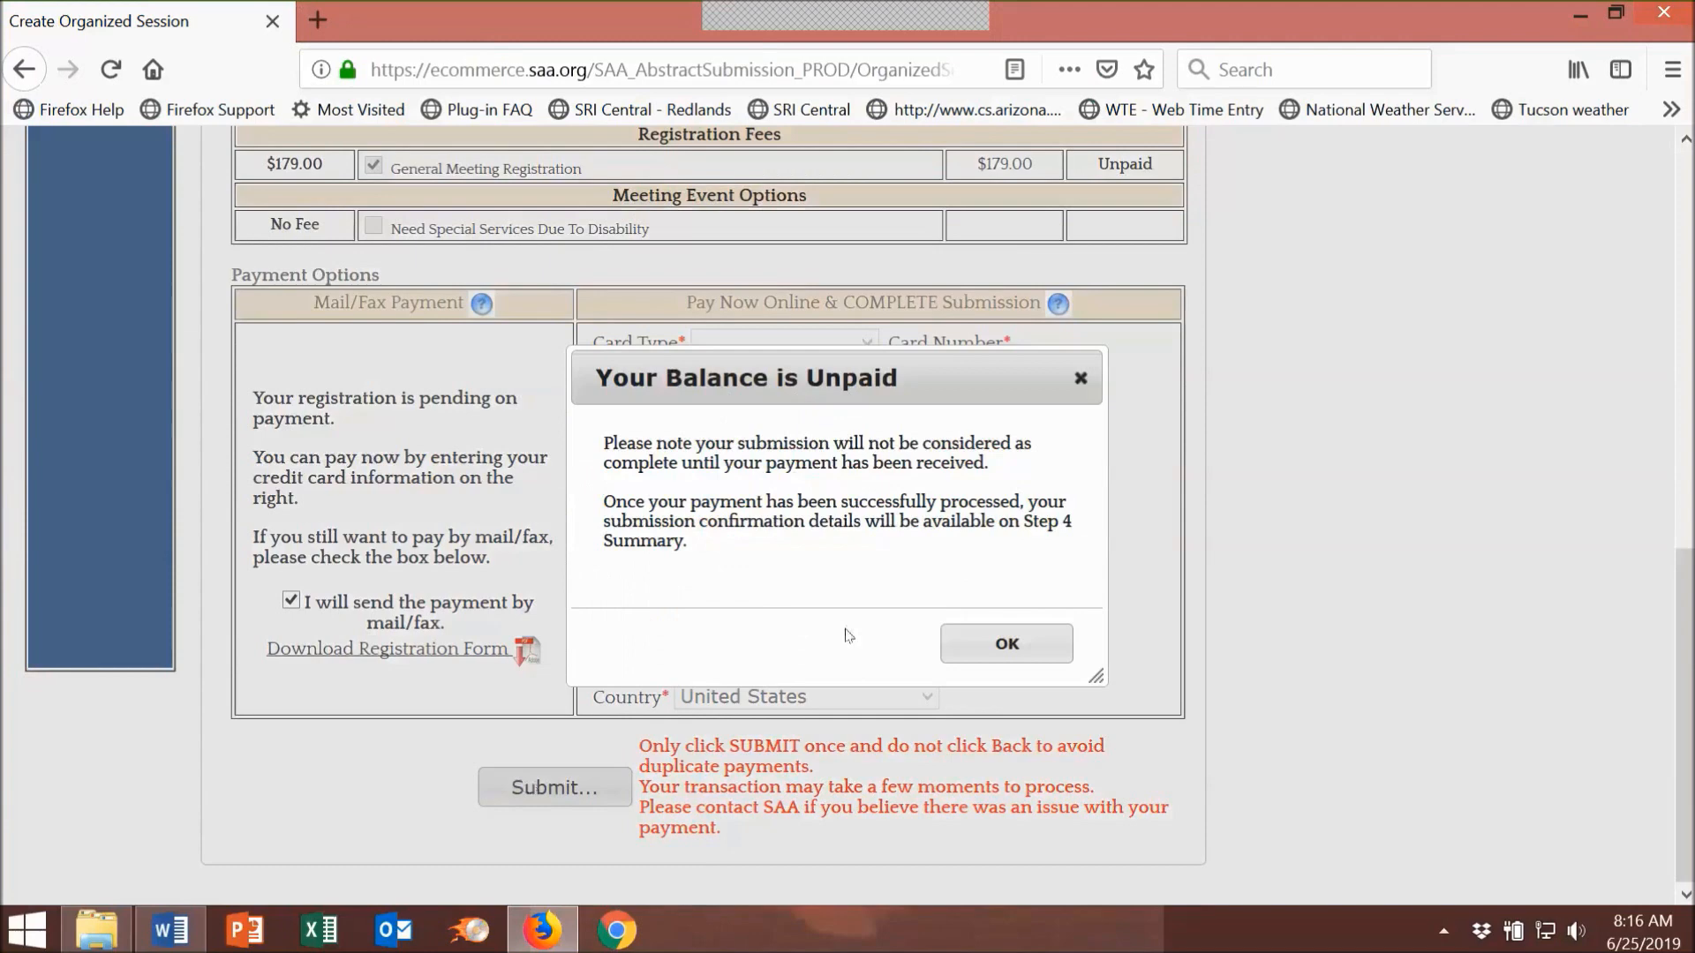
# Step: Acknowledge the 'Your Balance is Unpaid' notice and view the Step 3 Participants list with the chair
pyautogui.click(995, 645)
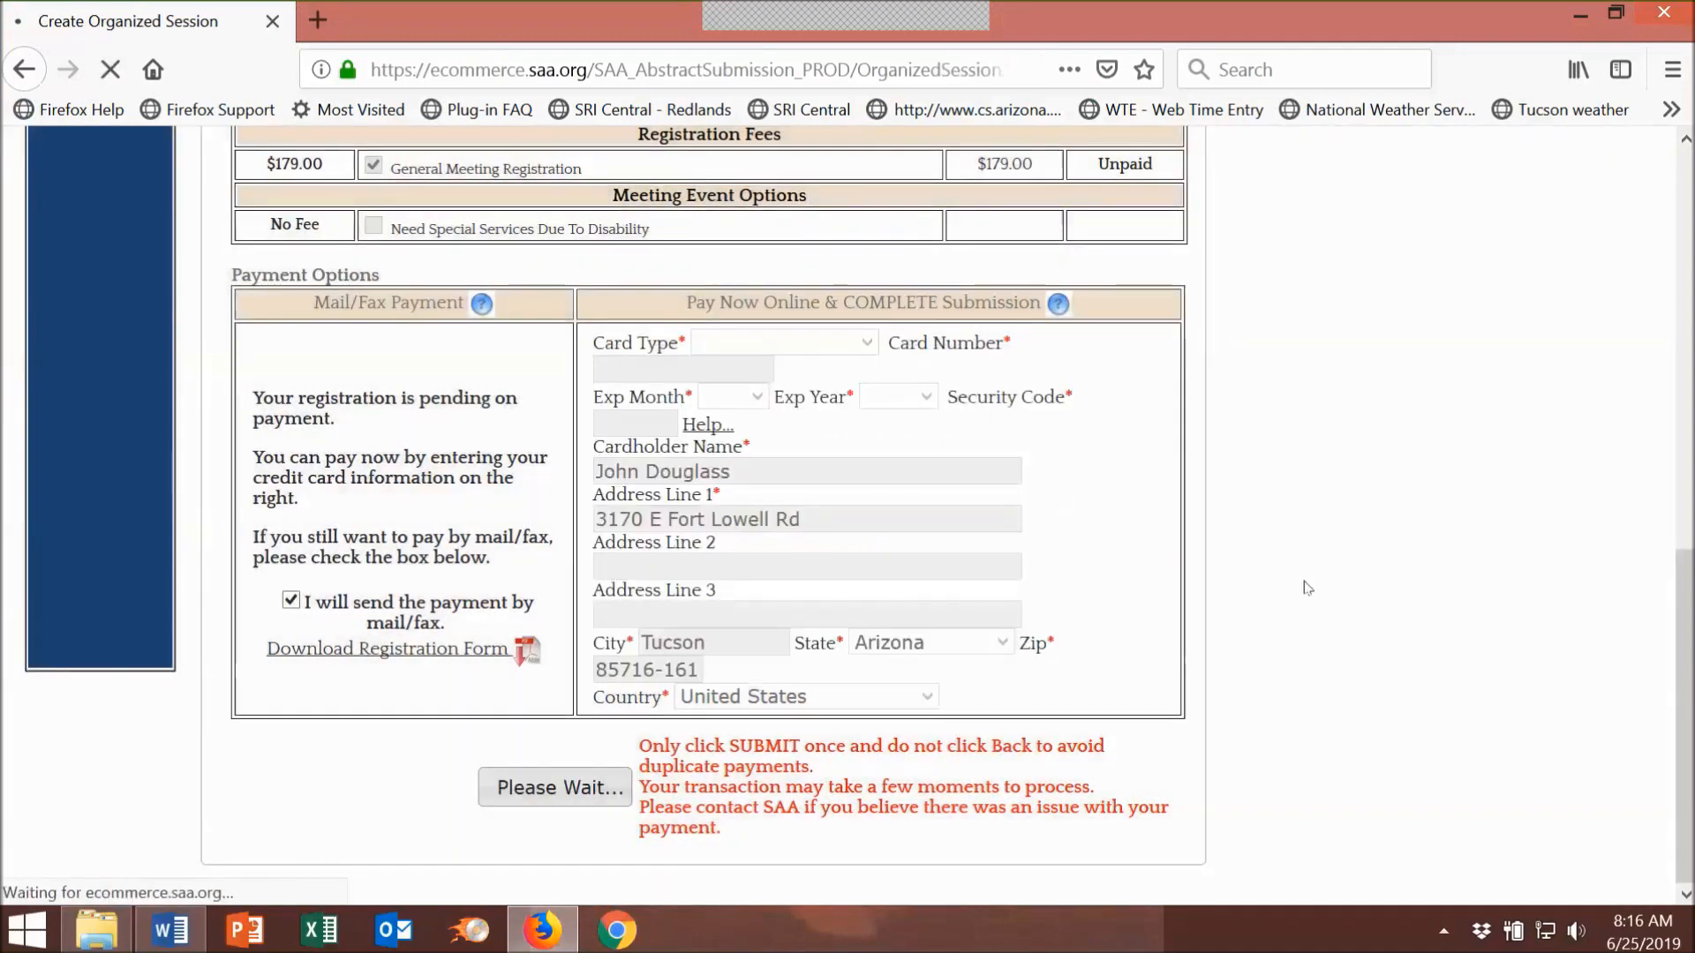
pyautogui.scroll(-3, 1332, 543)
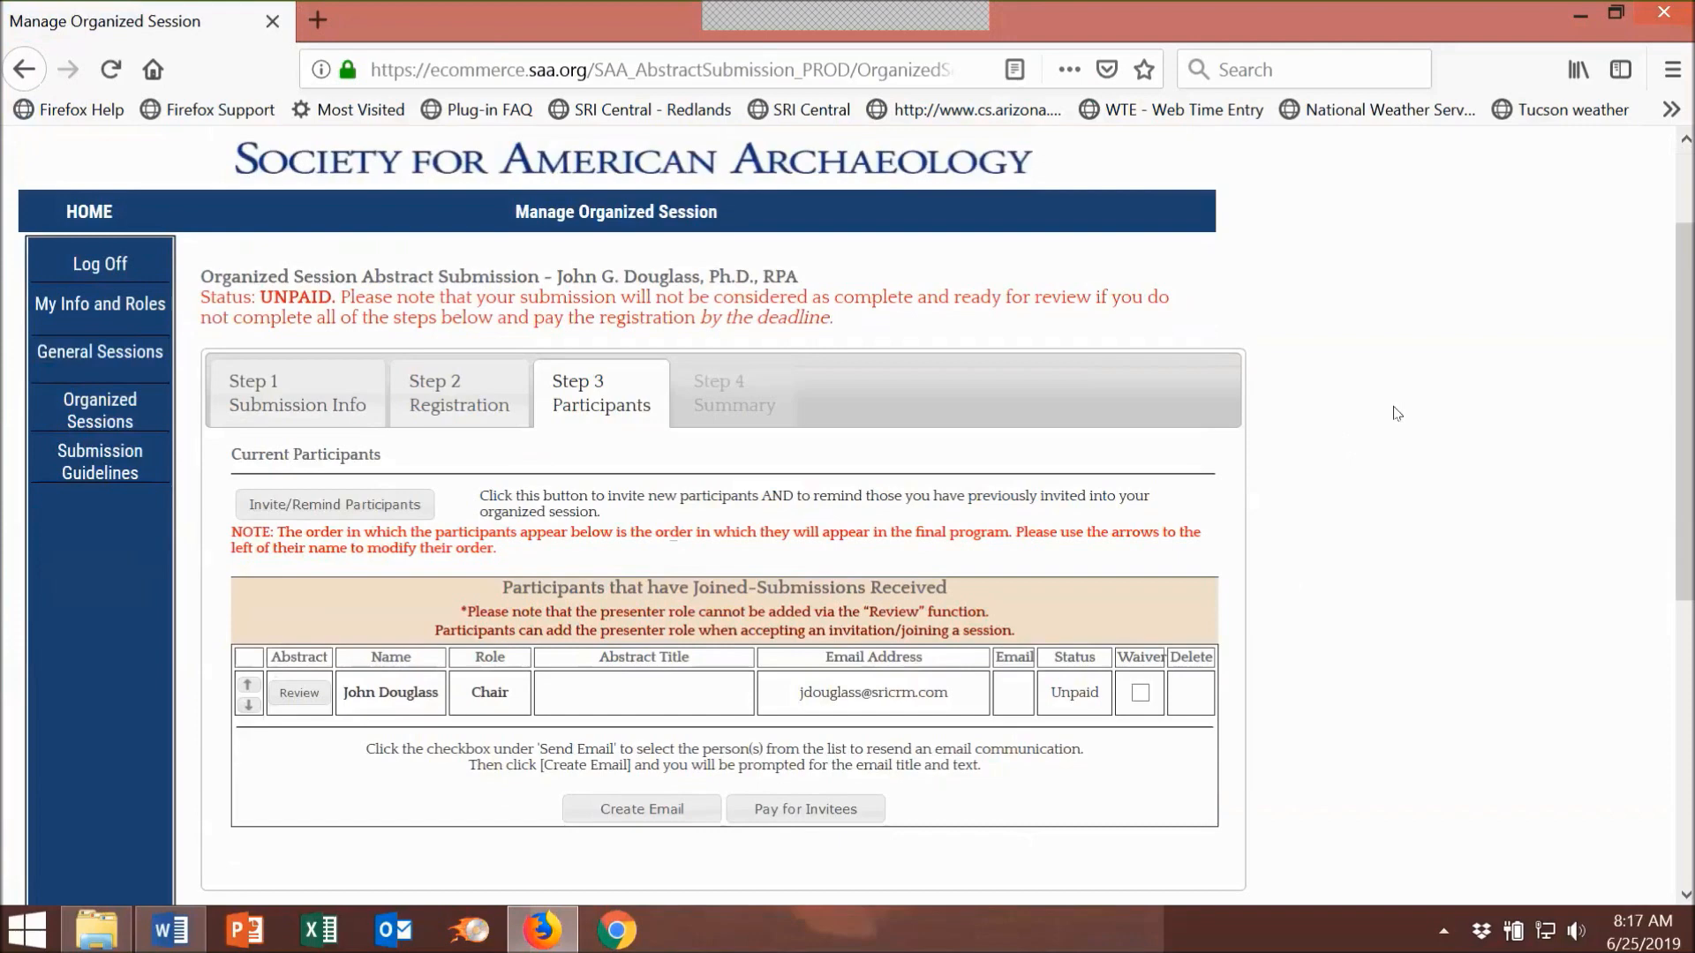
# Step: Start a new participant invitation, entering the invitee's first name and last name
pyautogui.click(362, 512)
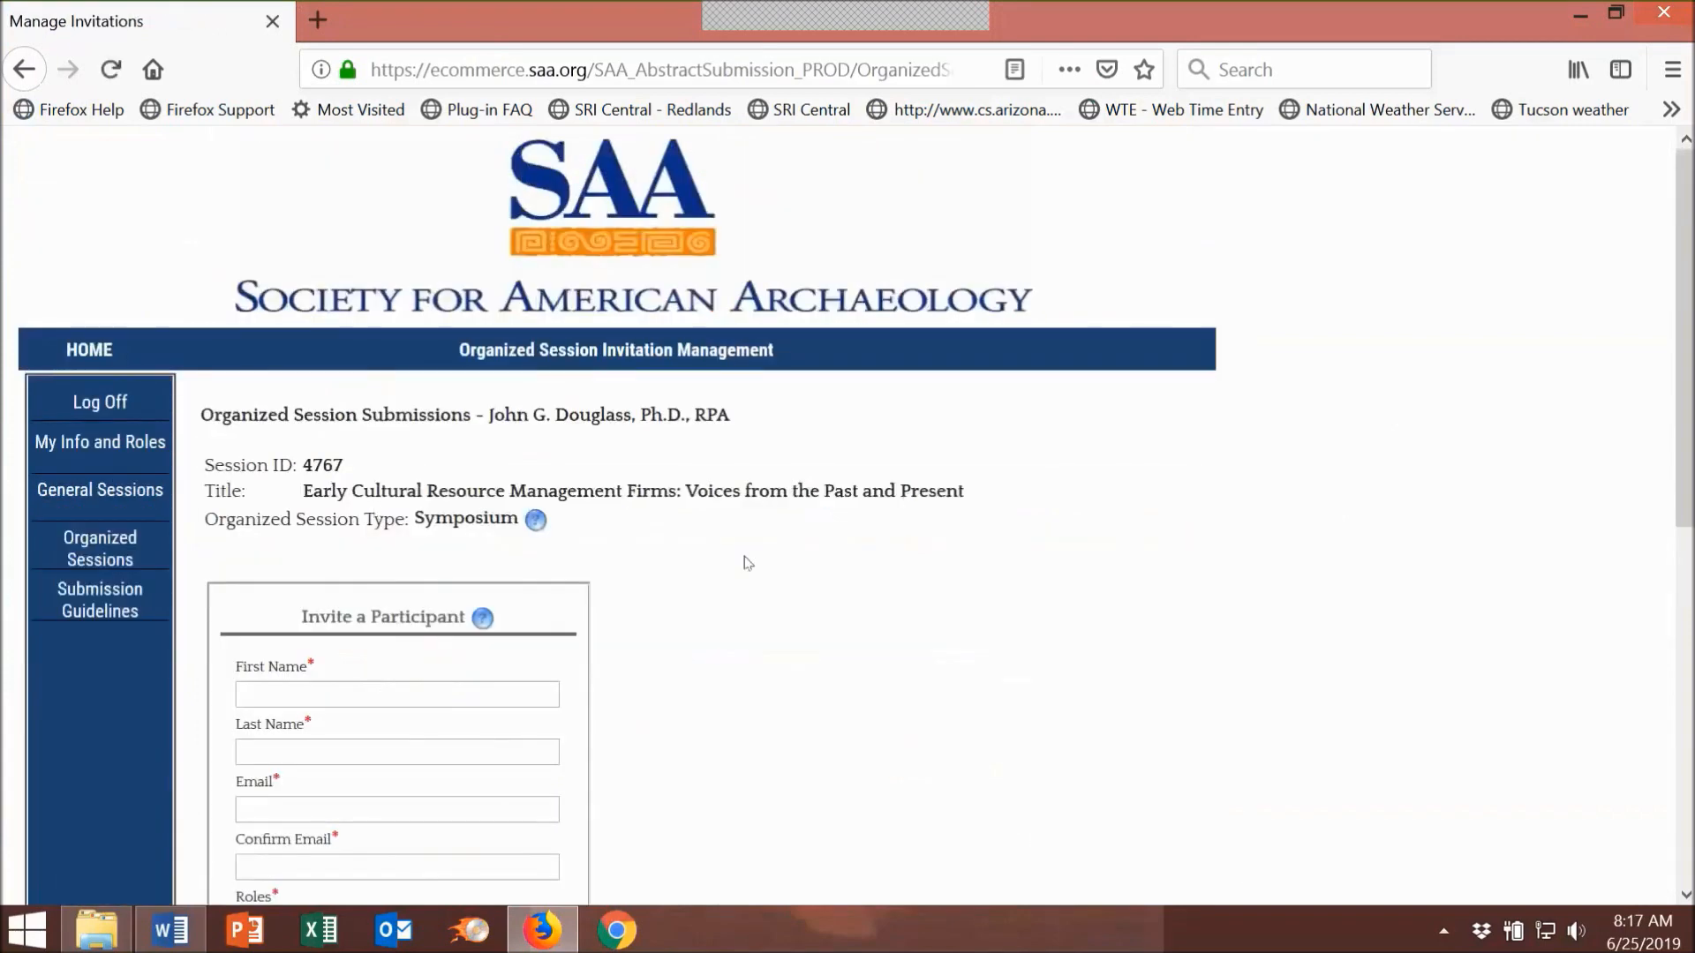
pyautogui.click(353, 553)
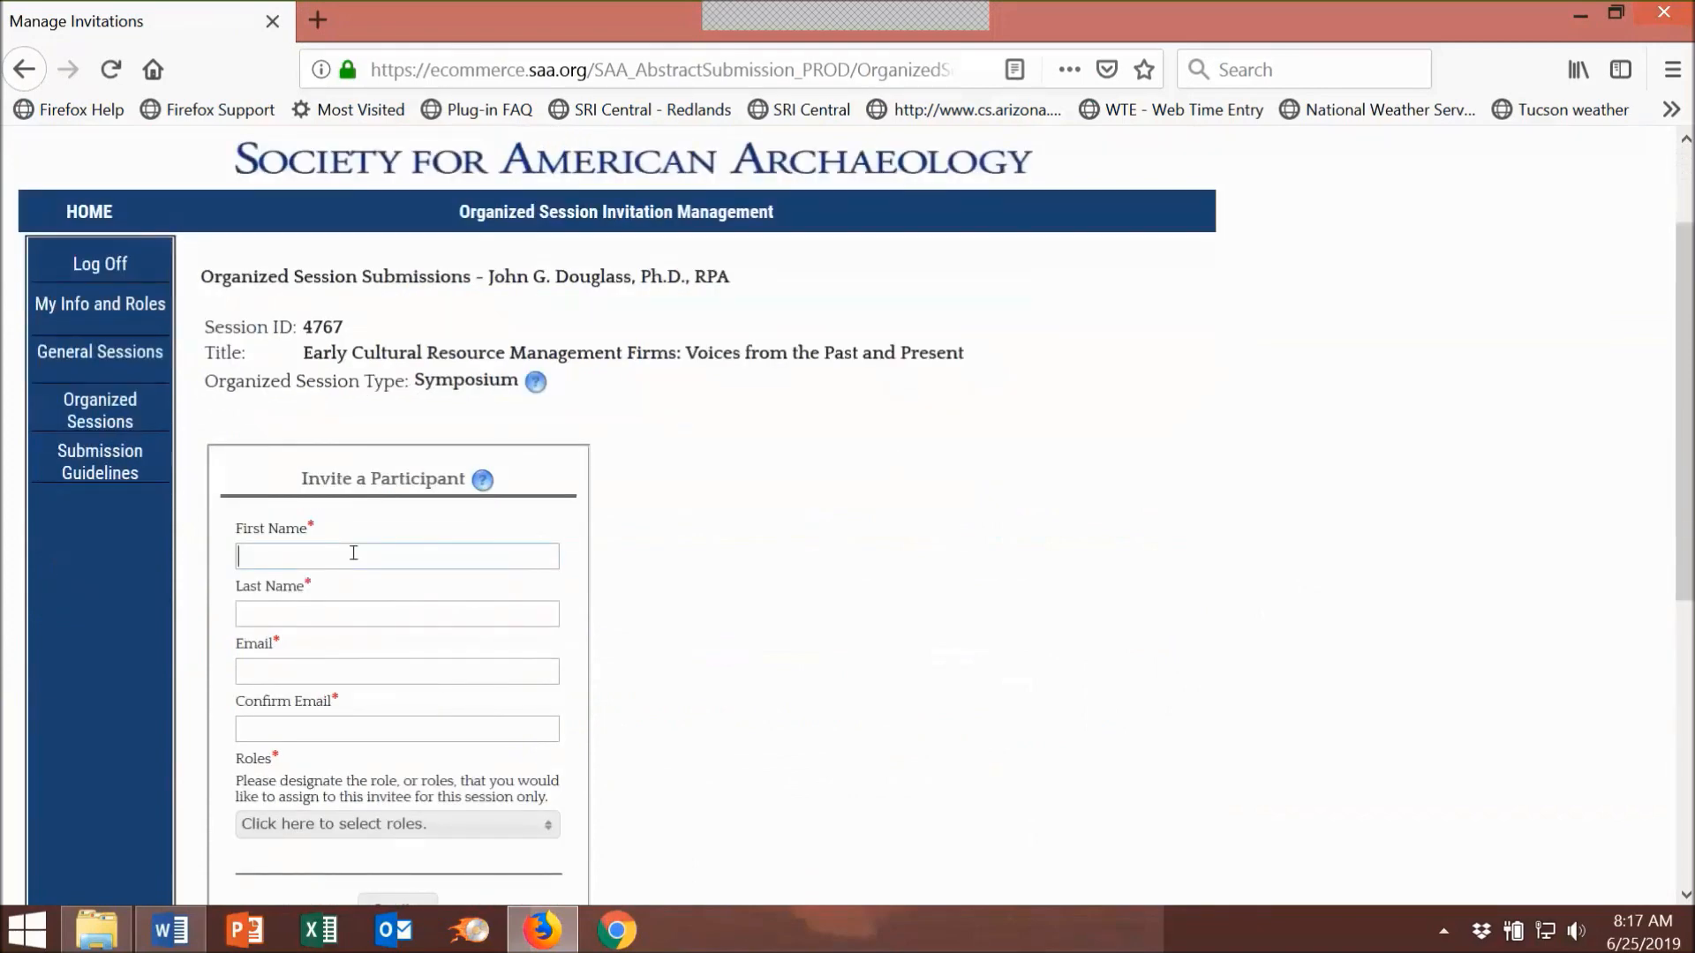
pyautogui.click(345, 603)
# Step: Copy the co-chair's e-mail address from Word's Participants list, then return to the browser's Email field
pyautogui.click(169, 930)
pyautogui.scroll(-2, 888, 721)
pyautogui.moveTo(889, 721); pyautogui.dragTo(635, 721)
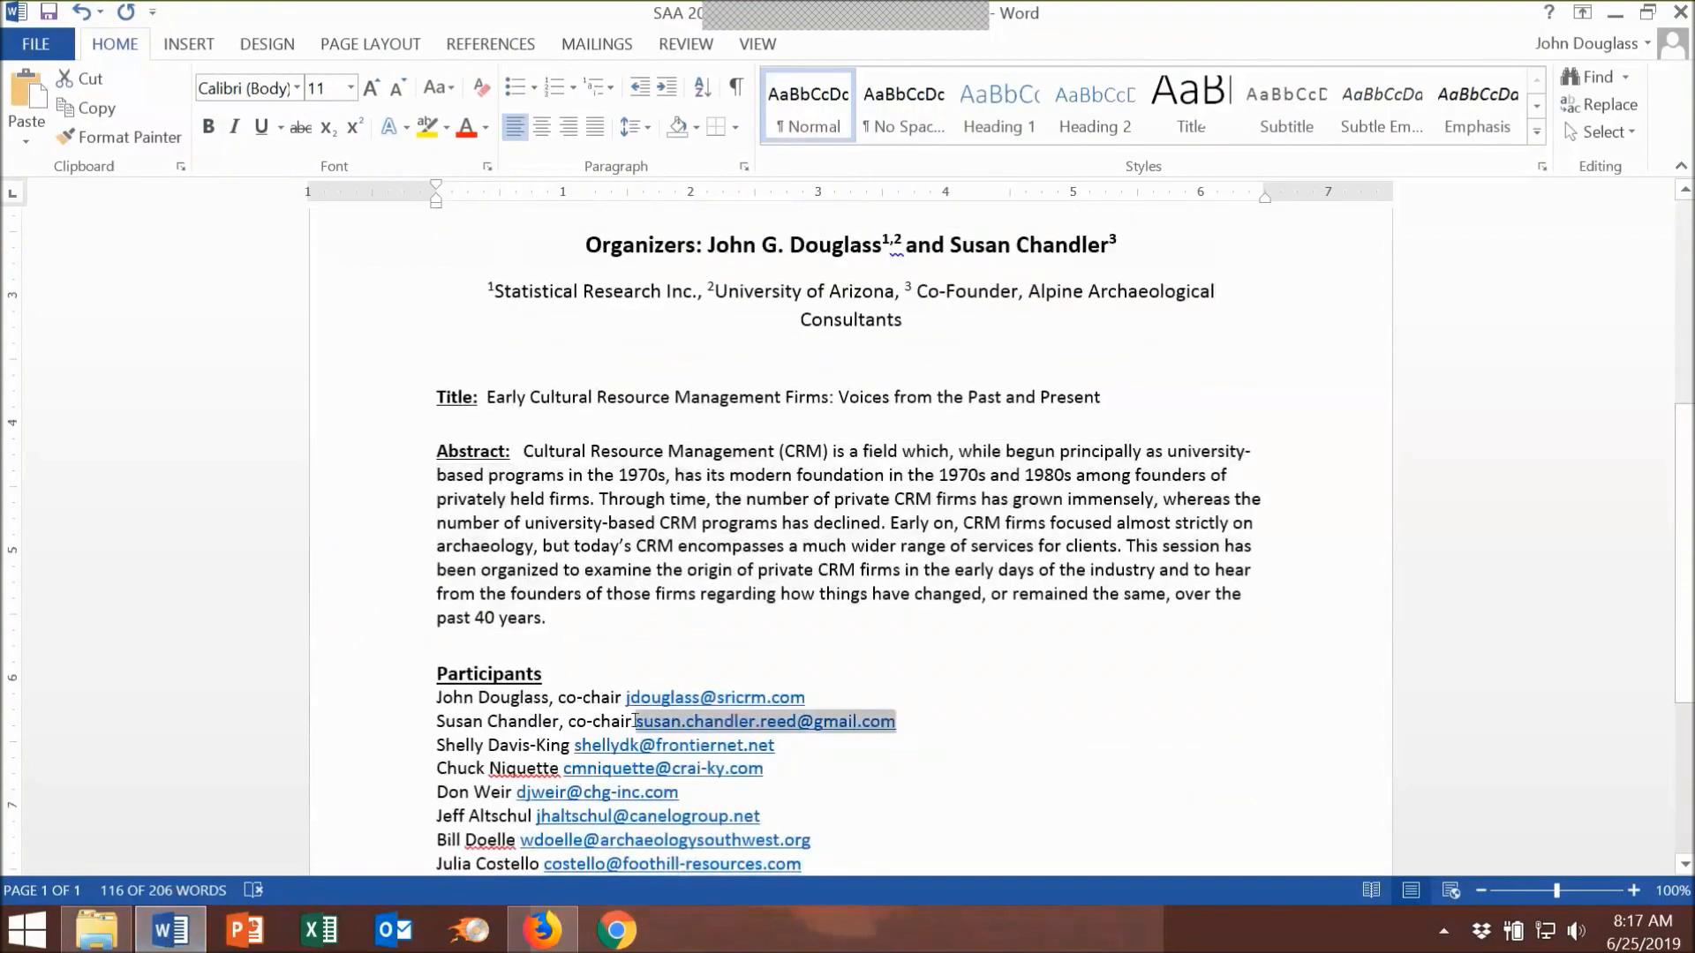
pyautogui.rightClick(659, 722)
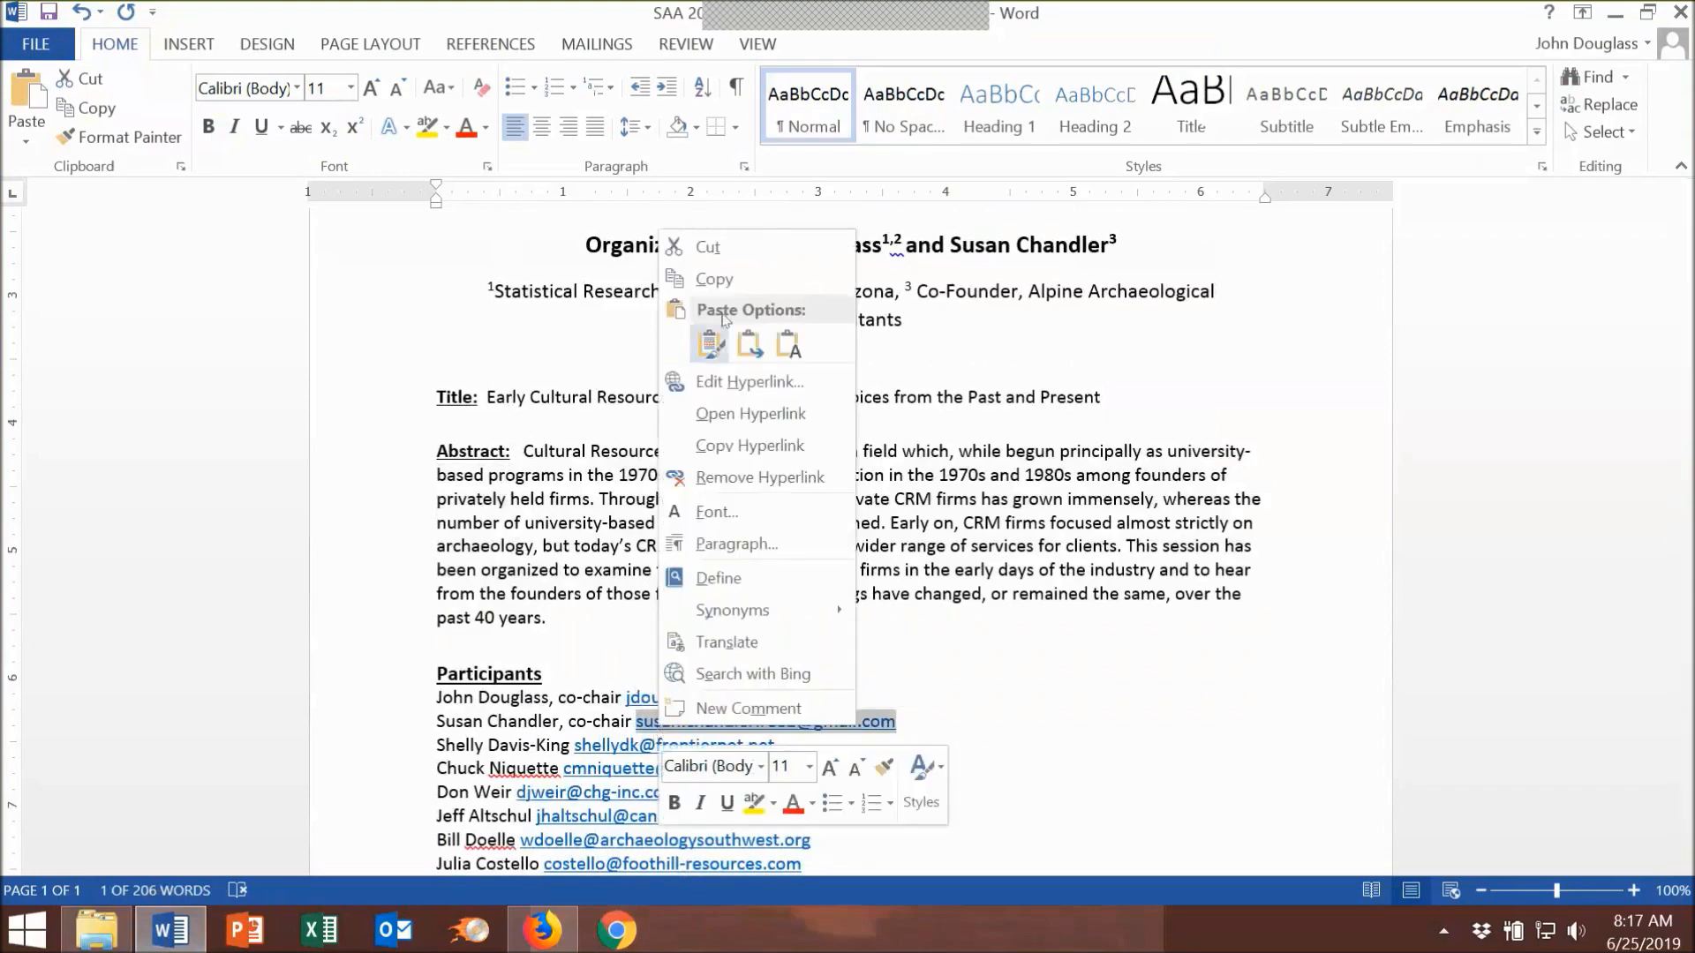
pyautogui.click(706, 279)
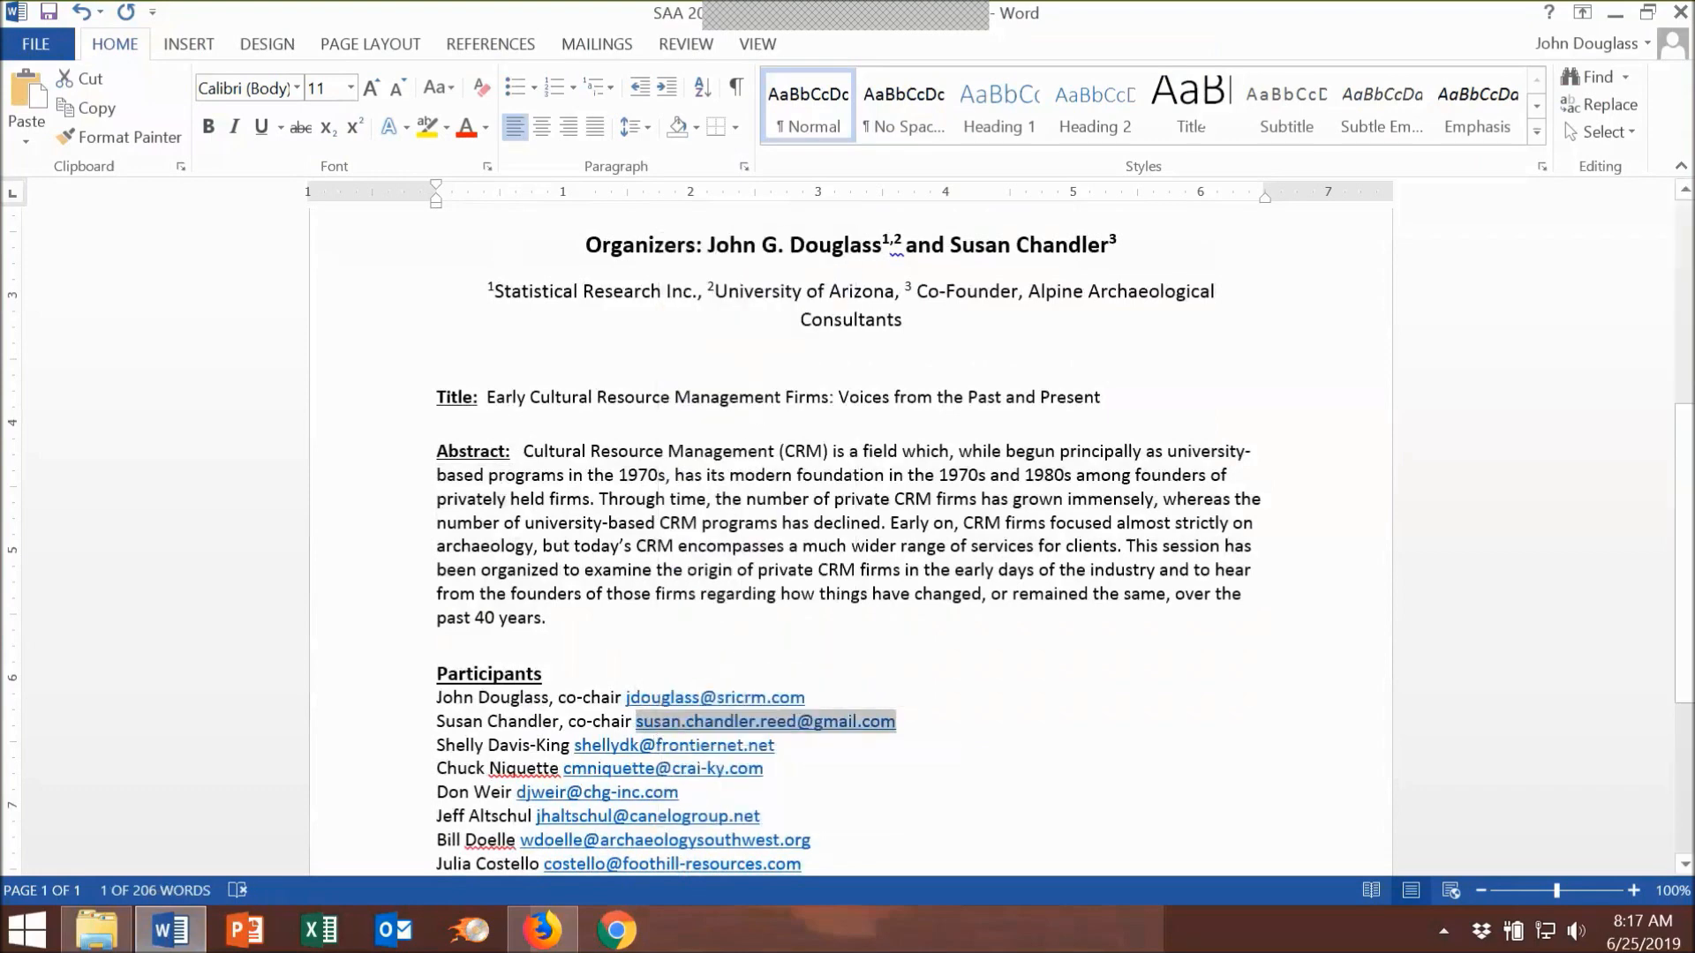
pyautogui.click(542, 931)
pyautogui.click(282, 667)
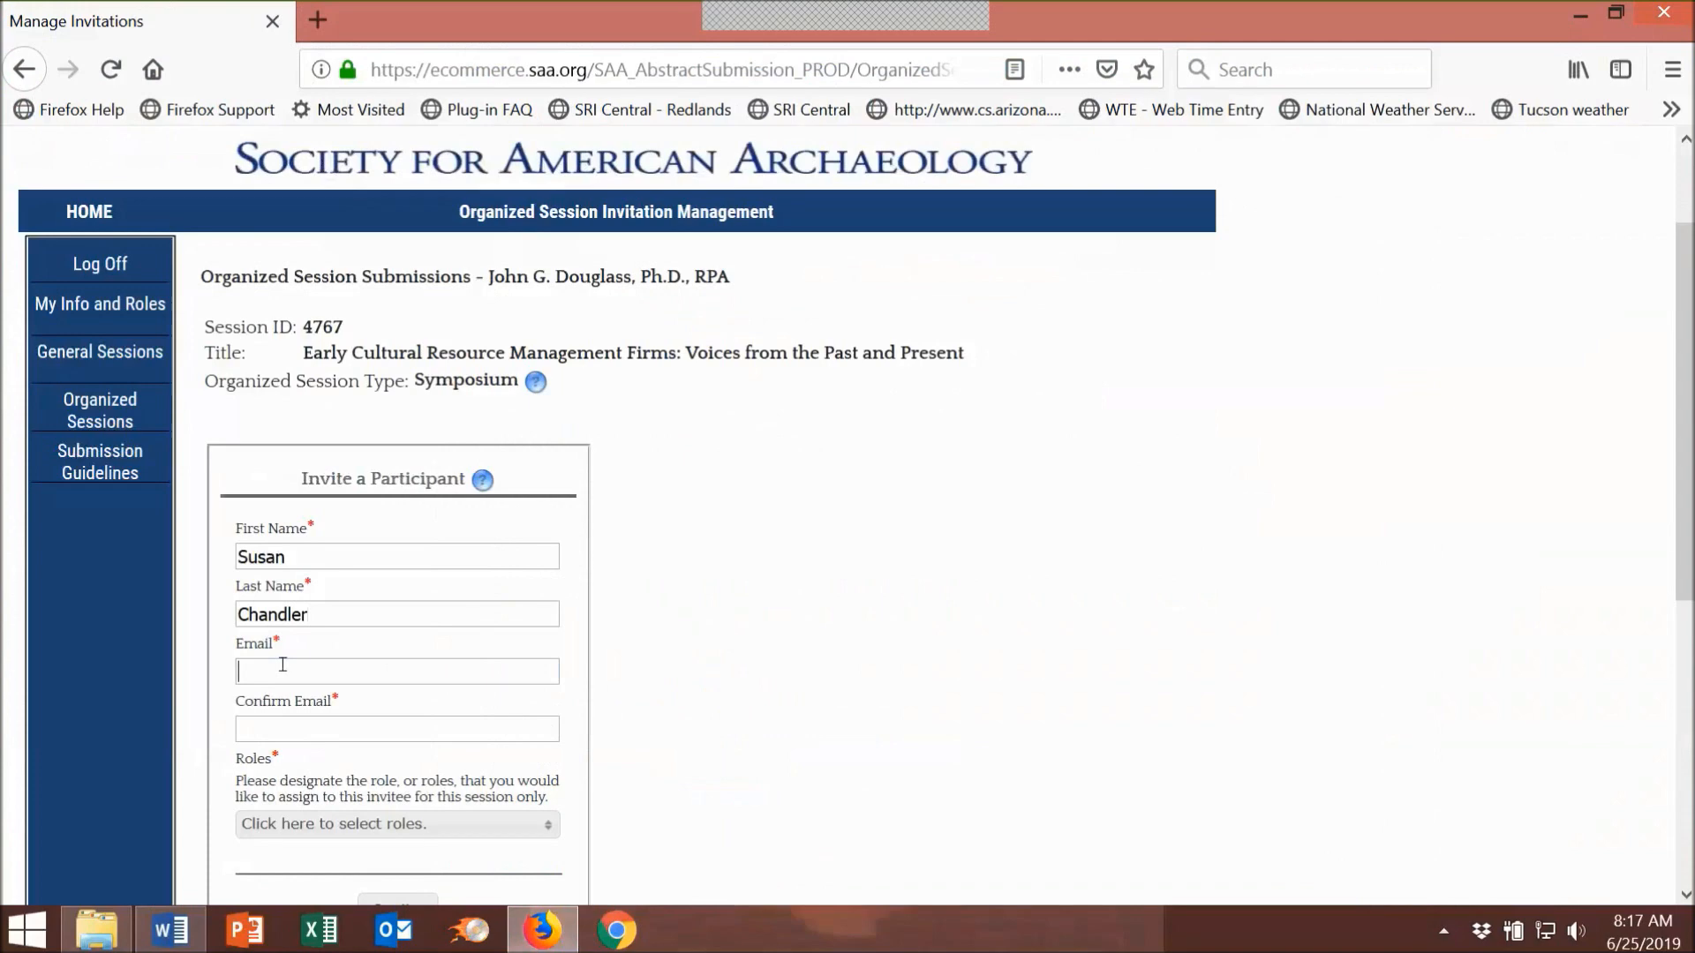
# Step: Paste the copied co-chair address into both the Email and Confirm Email fields
pyautogui.rightClick(282, 667)
pyautogui.click(336, 771)
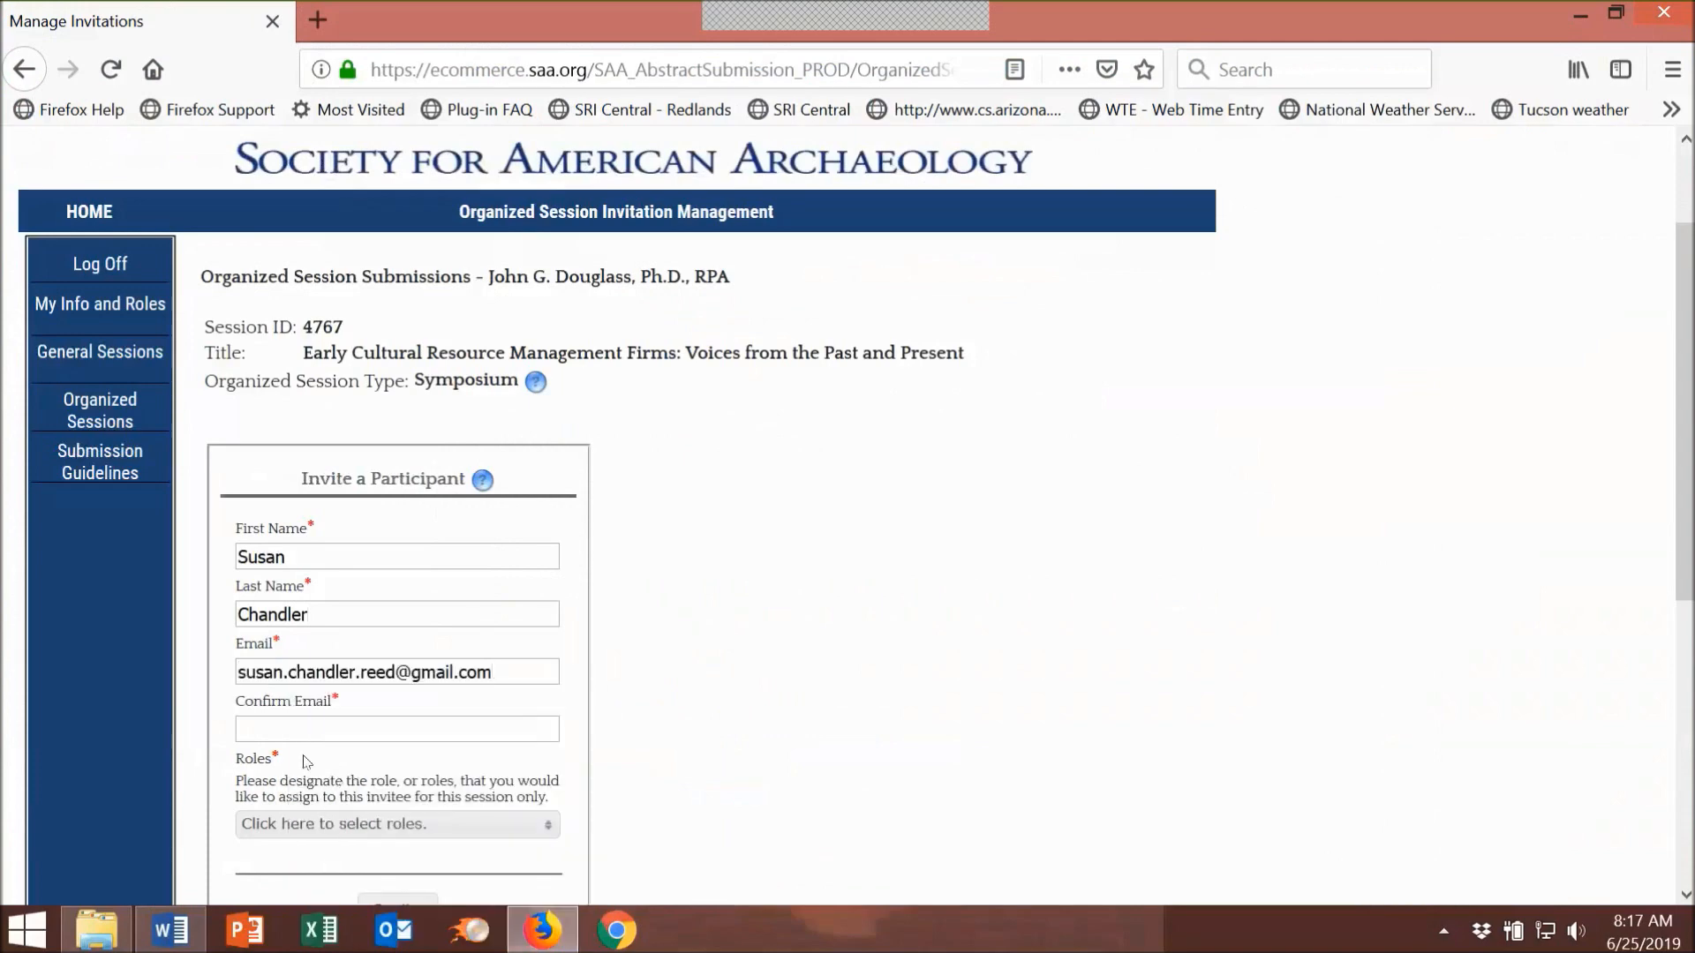
pyautogui.click(288, 721)
pyautogui.rightClick(291, 720)
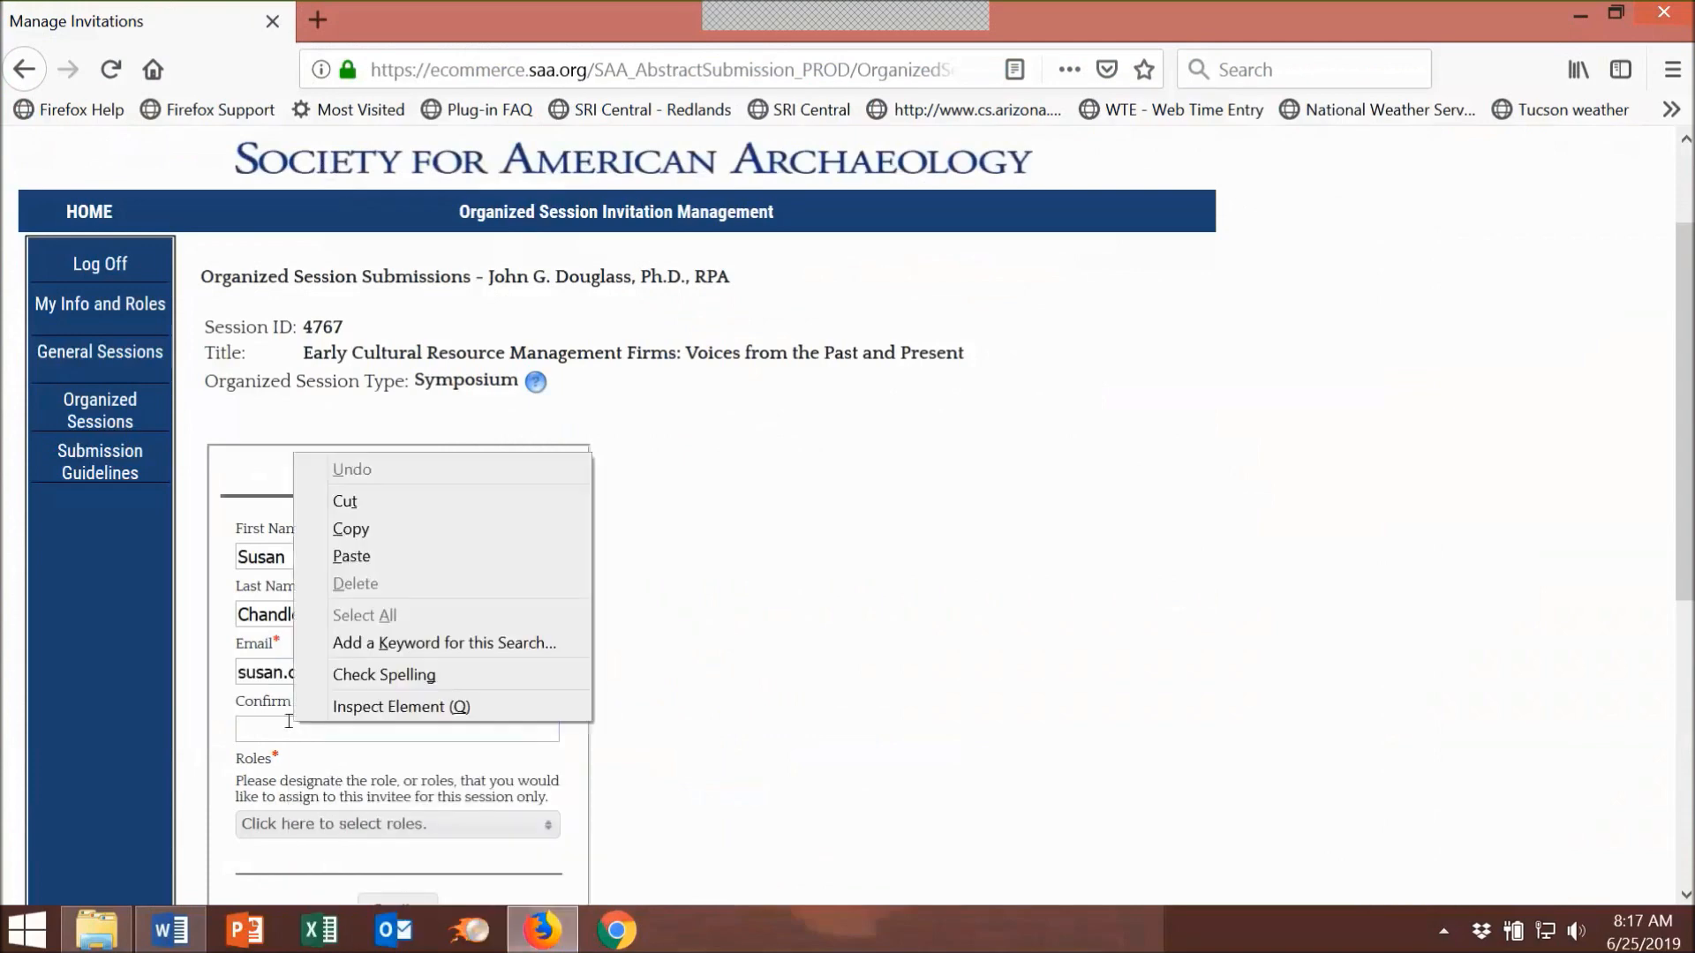
pyautogui.click(351, 555)
pyautogui.scroll(-3, 839, 653)
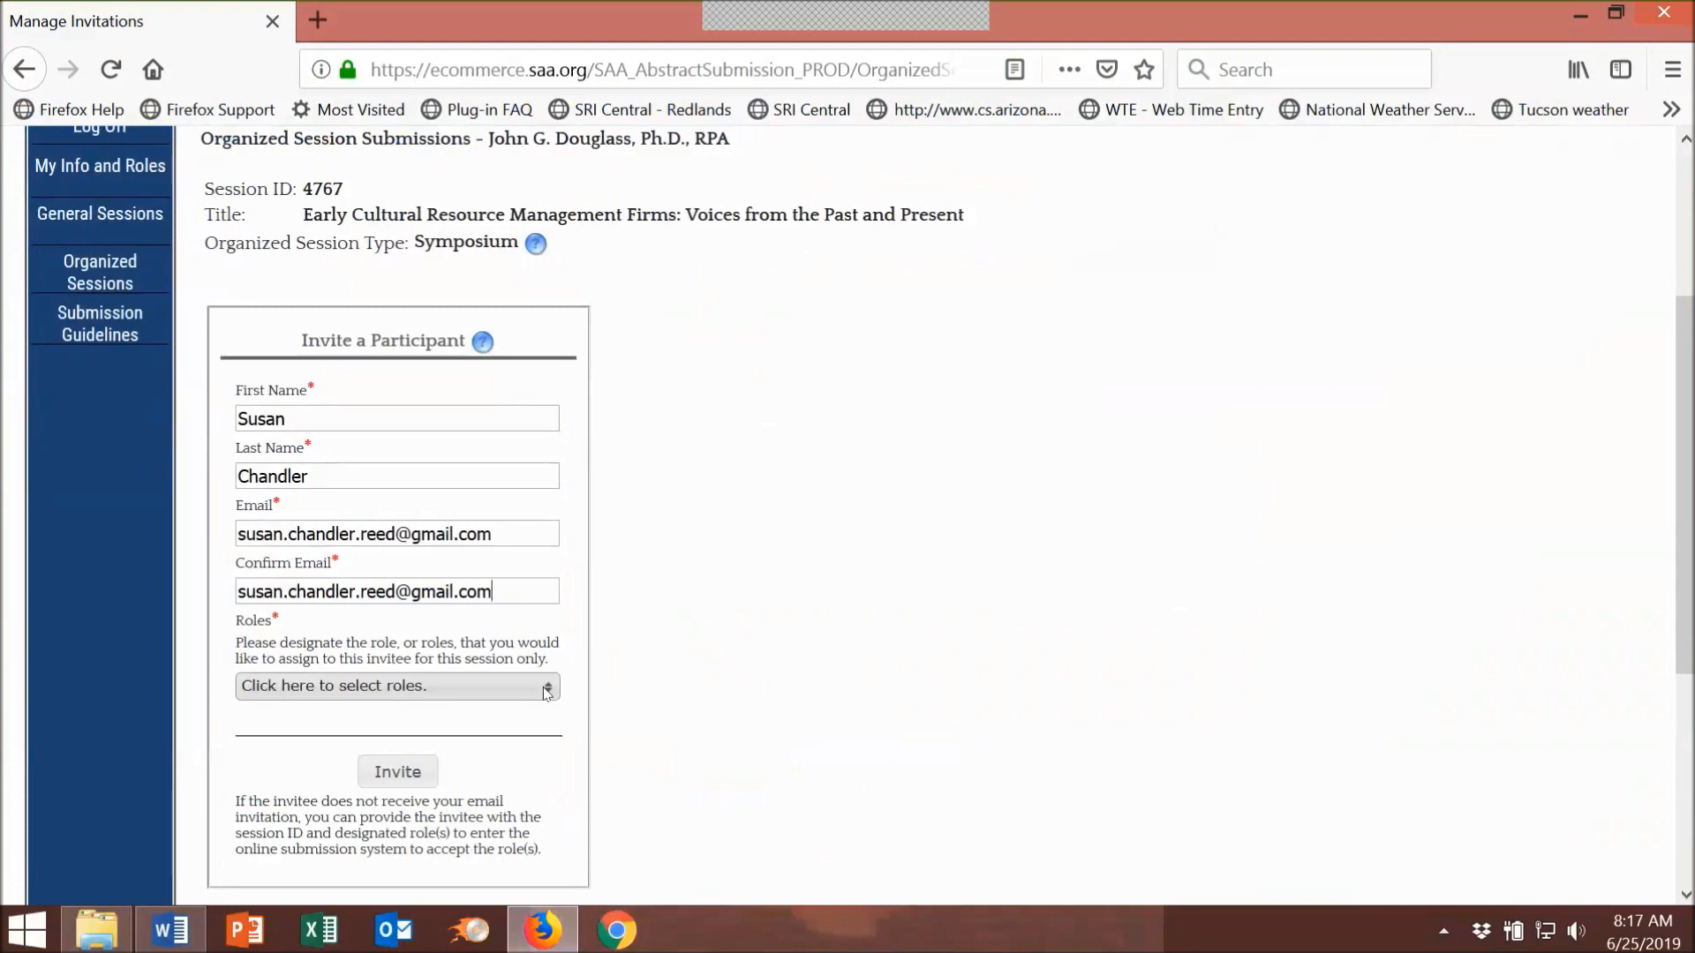
# Step: Give the co-chair the Chair and Presenter roles and send the invitation
pyautogui.click(546, 693)
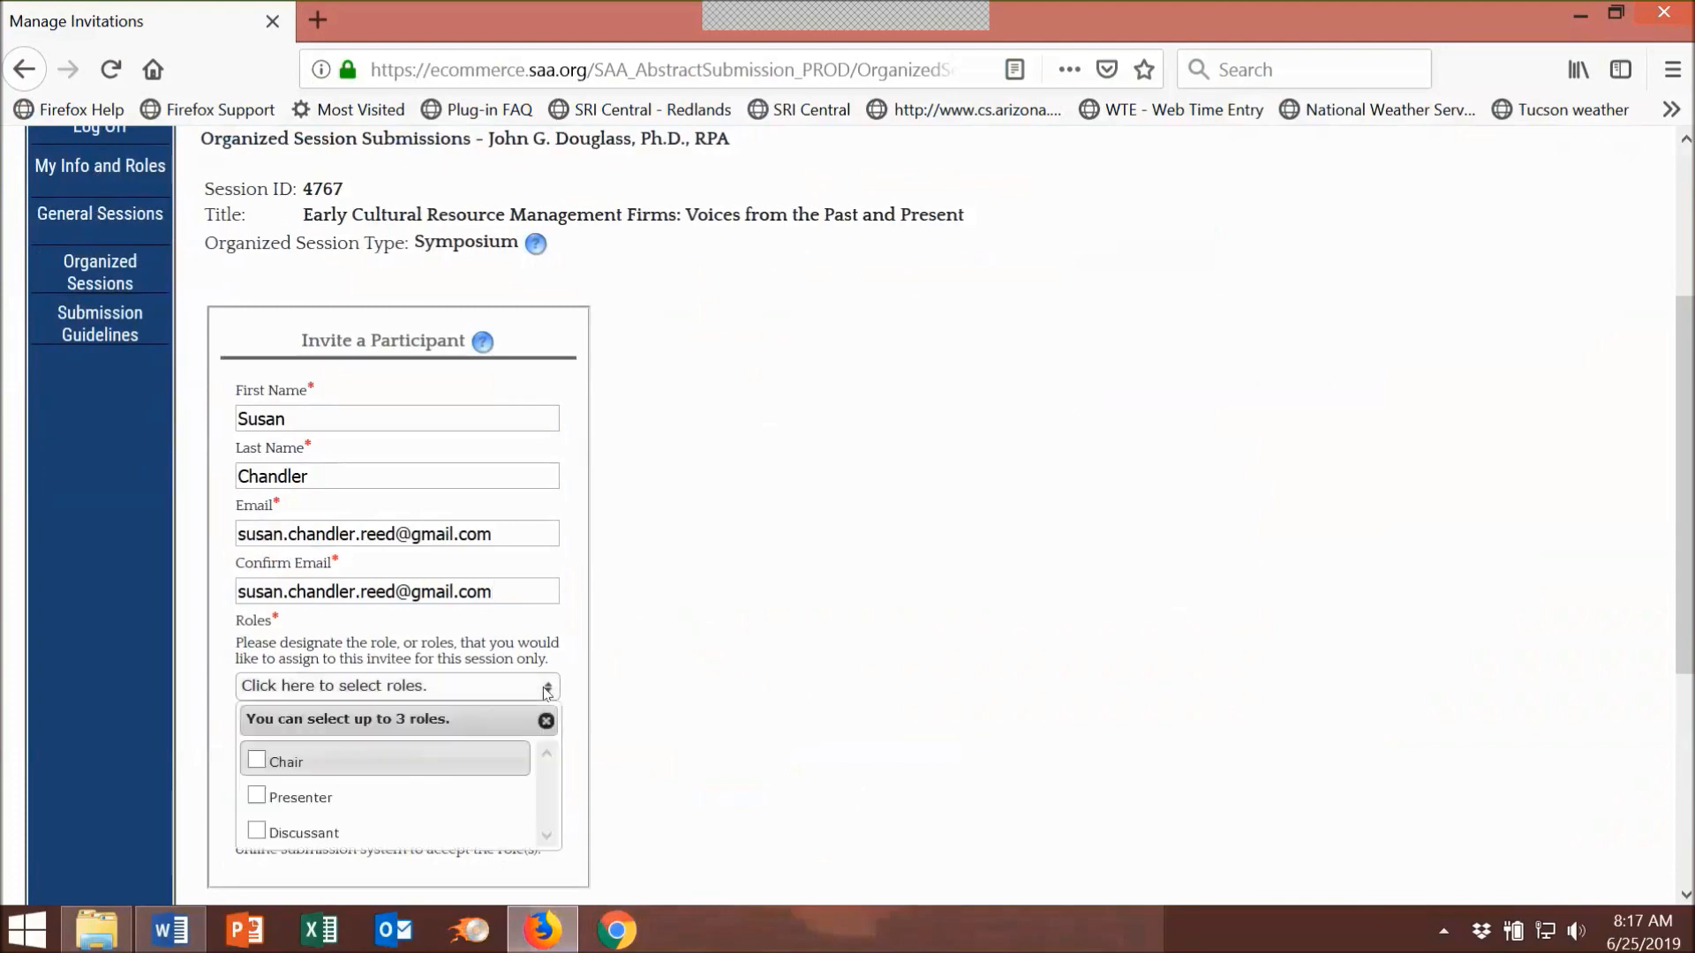
pyautogui.click(257, 761)
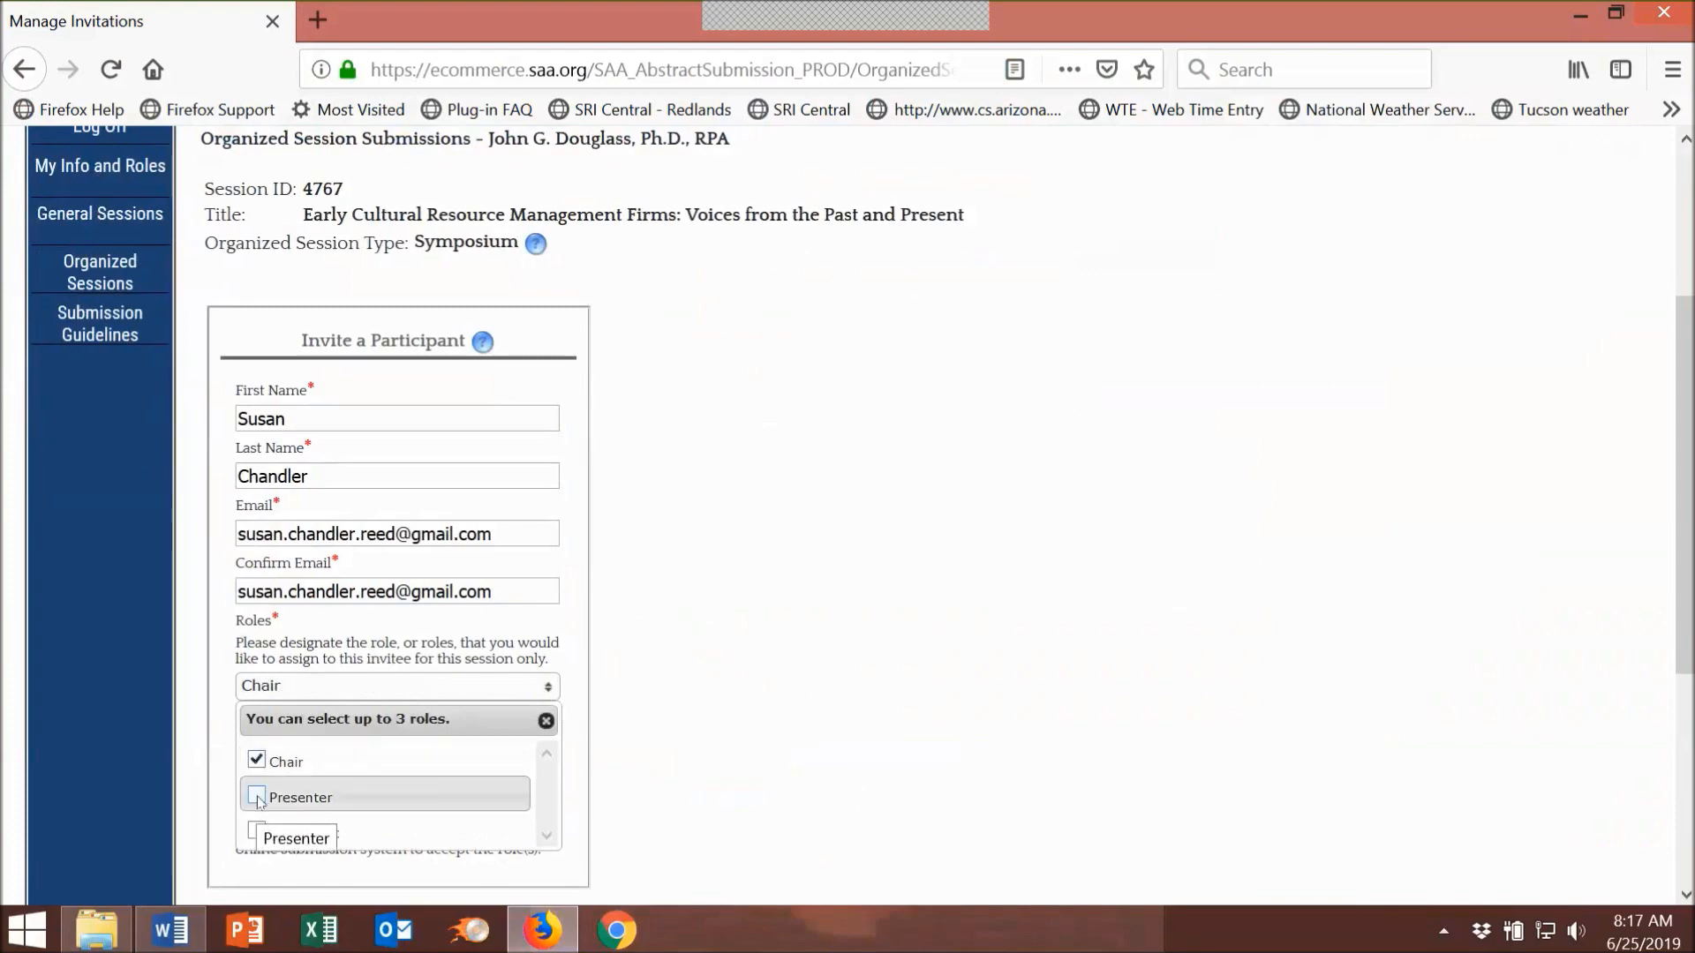
pyautogui.click(257, 797)
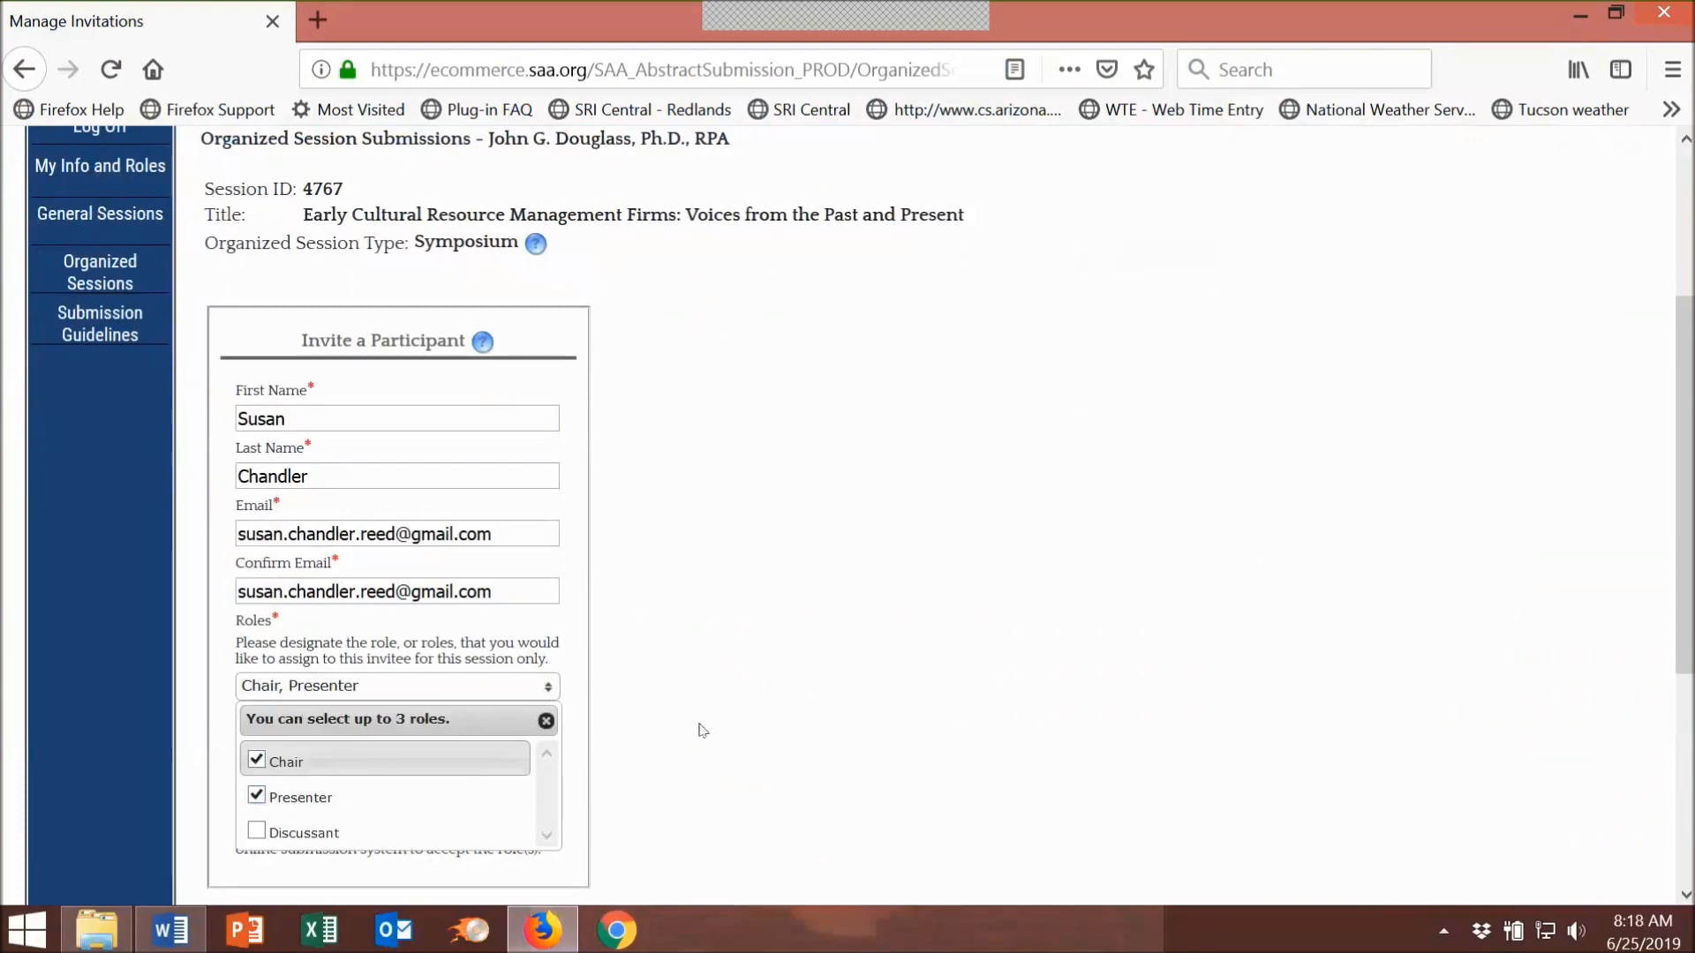
pyautogui.scroll(-3, 700, 731)
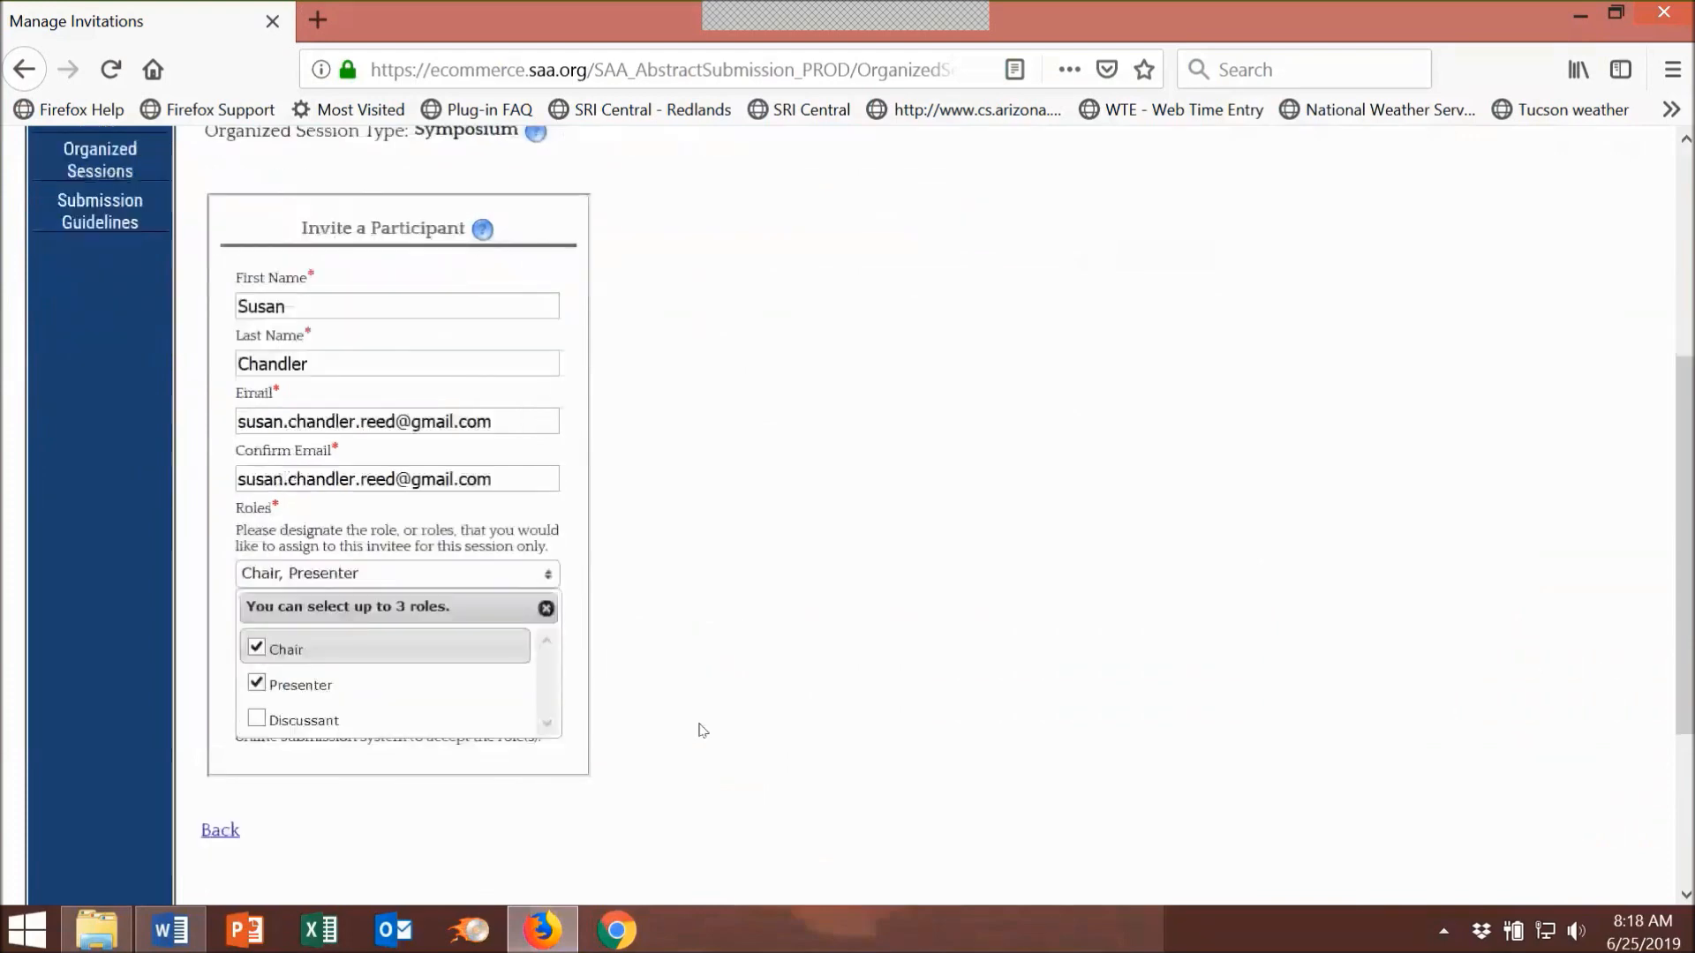
pyautogui.click(581, 701)
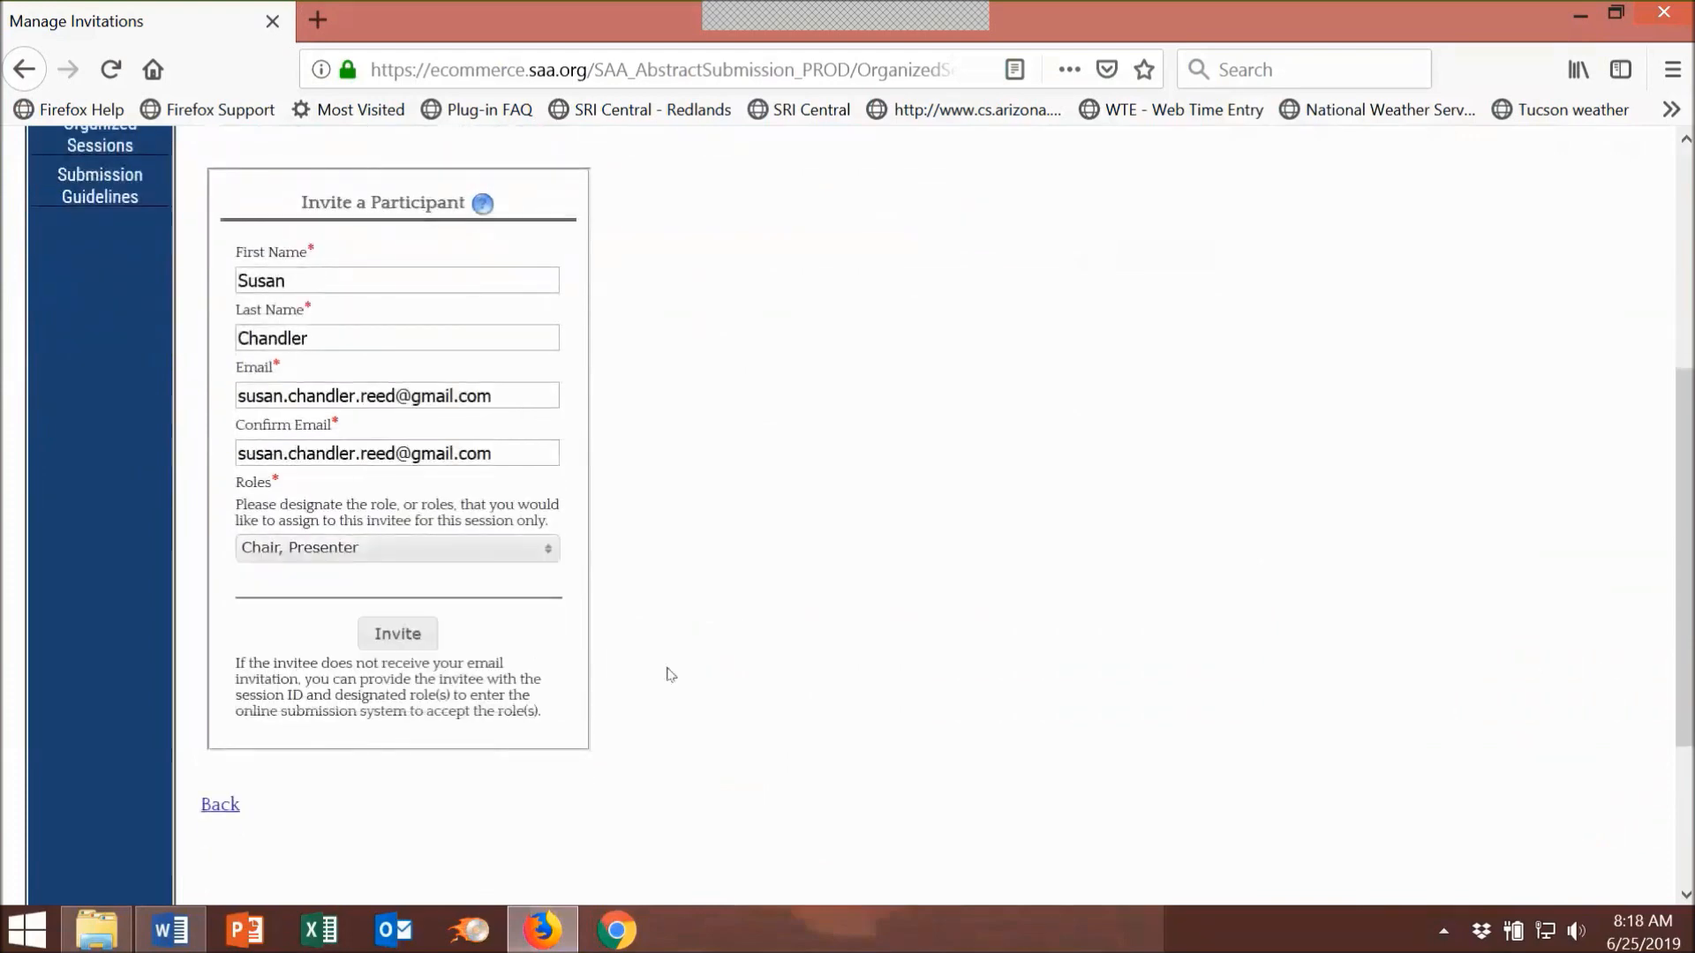
pyautogui.click(401, 637)
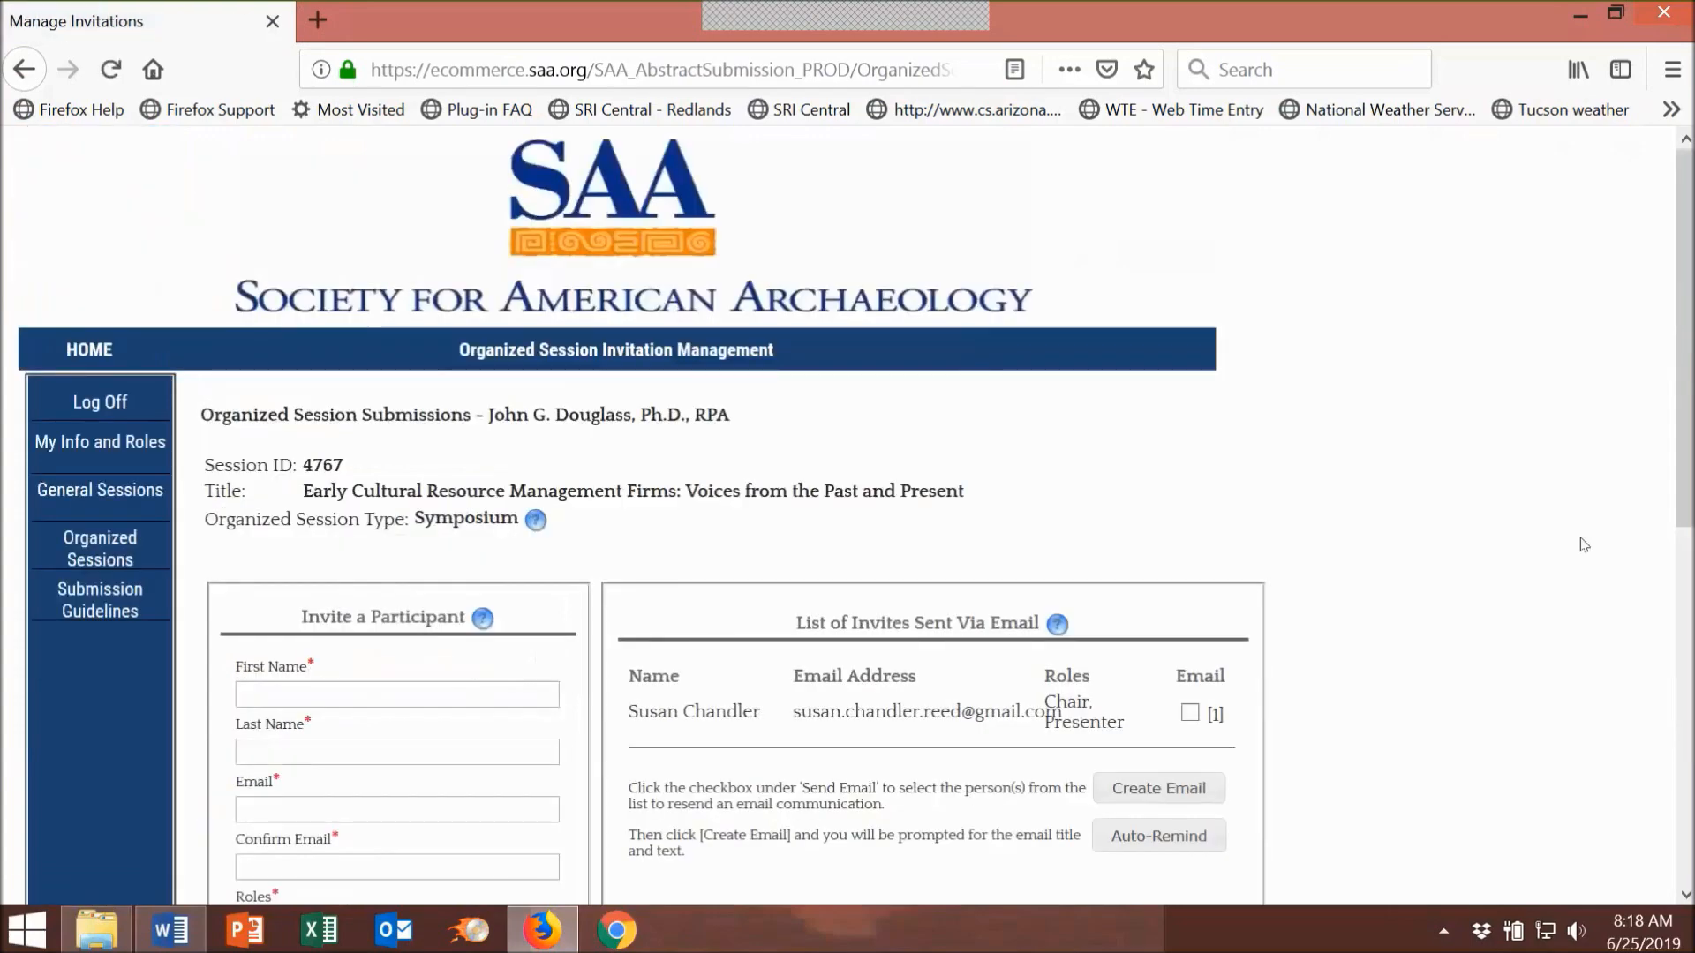
# Step: Enter the organizer's first name, last name, and e-mail address in both e-mail fields
pyautogui.scroll(-3, 1421, 457)
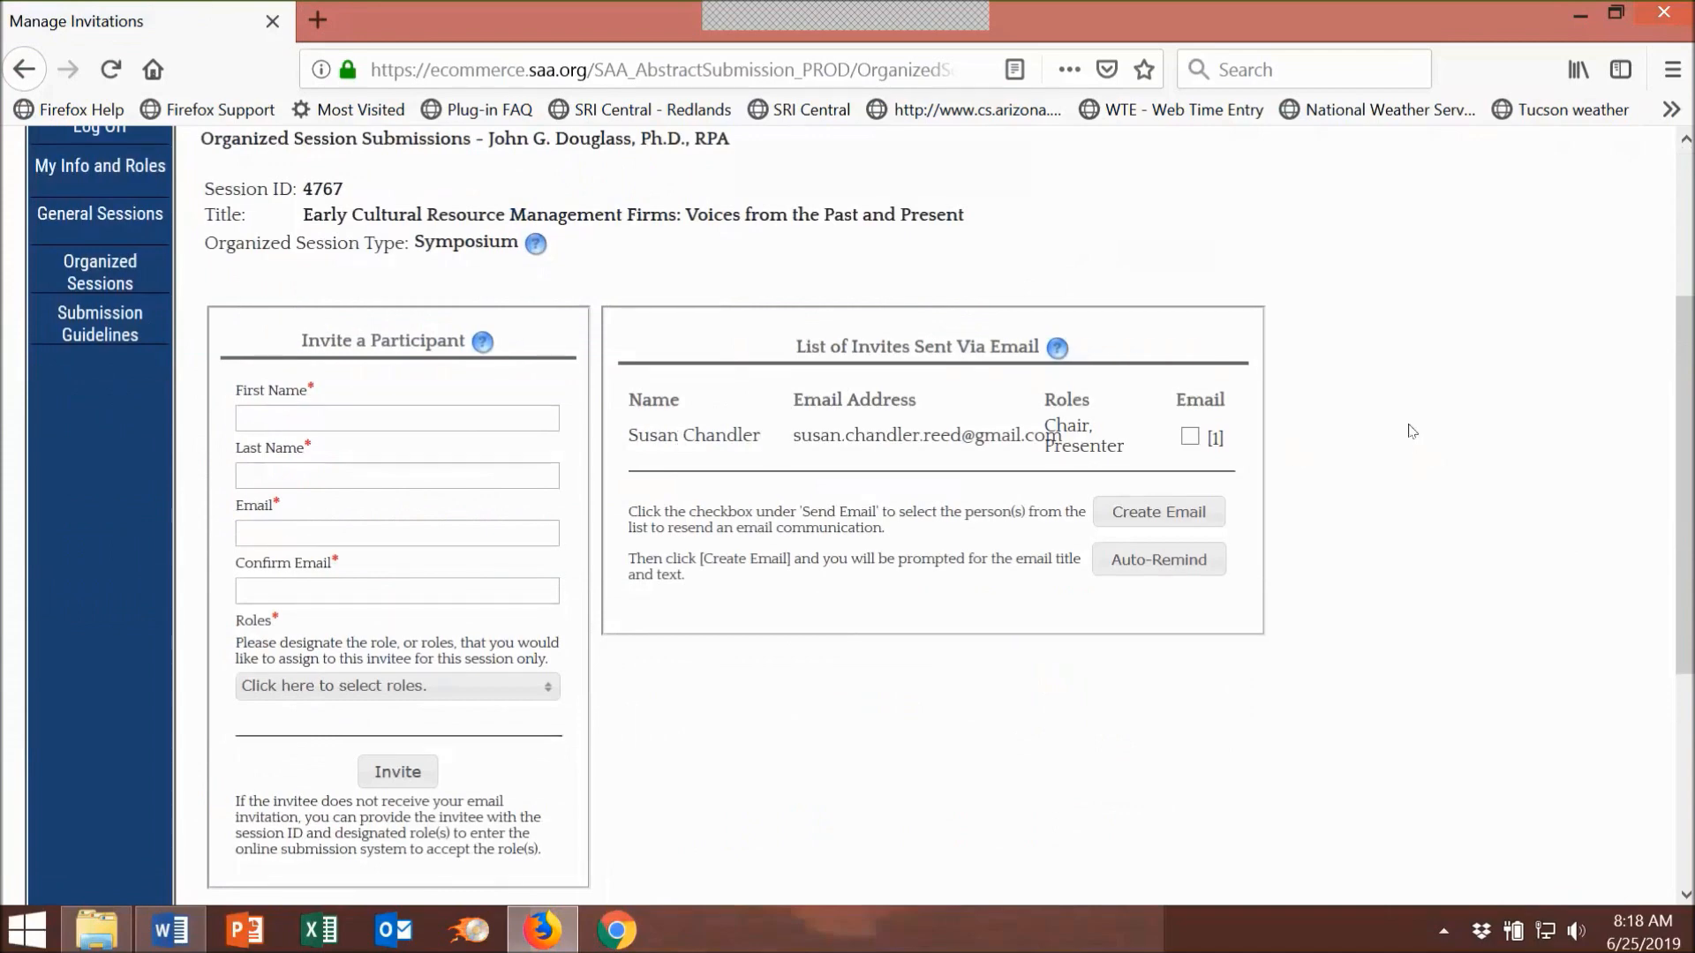
pyautogui.click(373, 411)
pyautogui.click(348, 470)
pyautogui.write('Douglass')
pyautogui.click(291, 530)
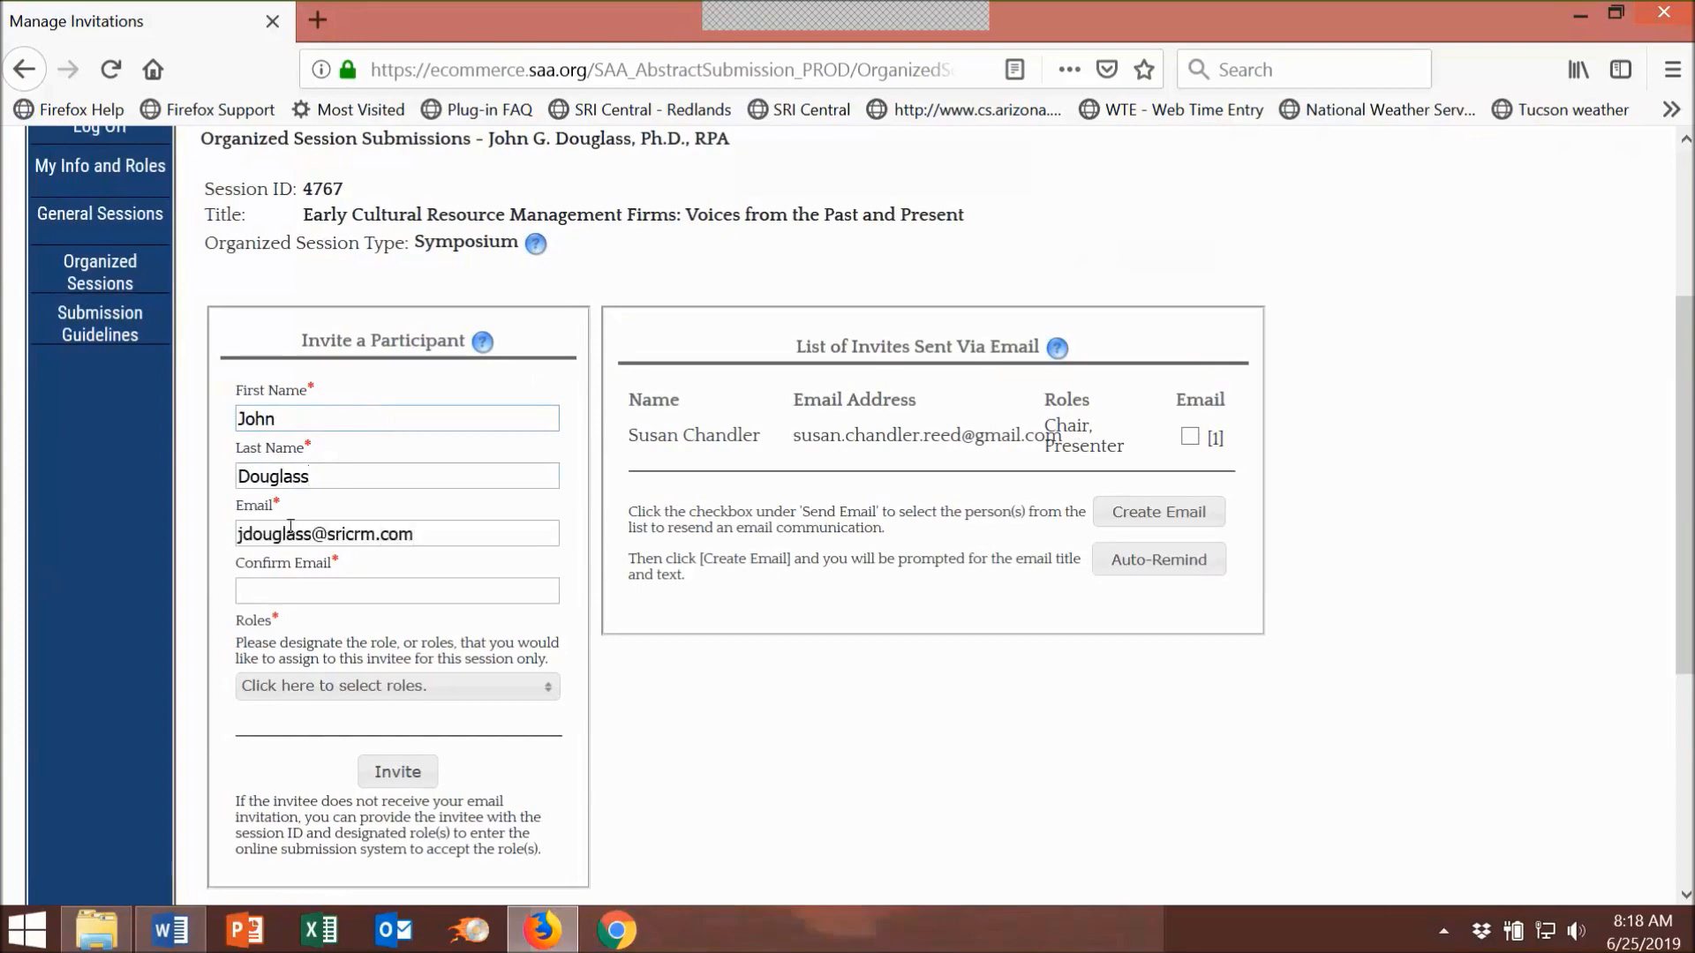
pyautogui.click(292, 589)
# Step: Assign the organizer the Presenter role and send the invitation
pyautogui.click(473, 694)
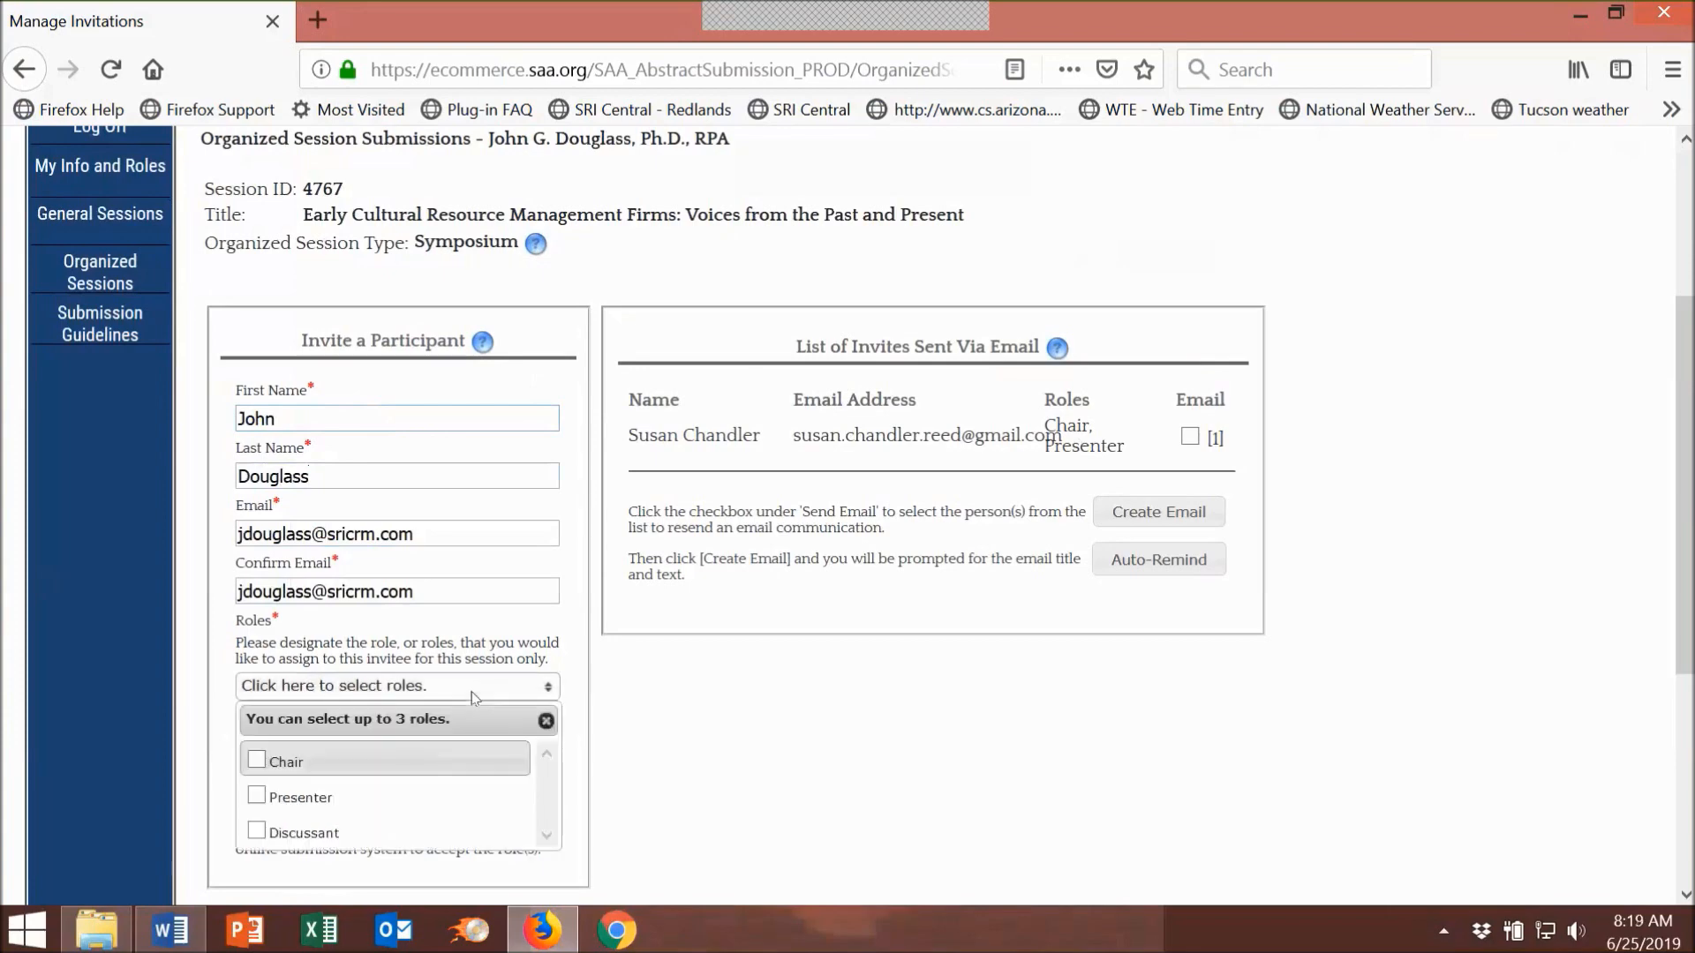
pyautogui.click(381, 798)
pyautogui.click(632, 771)
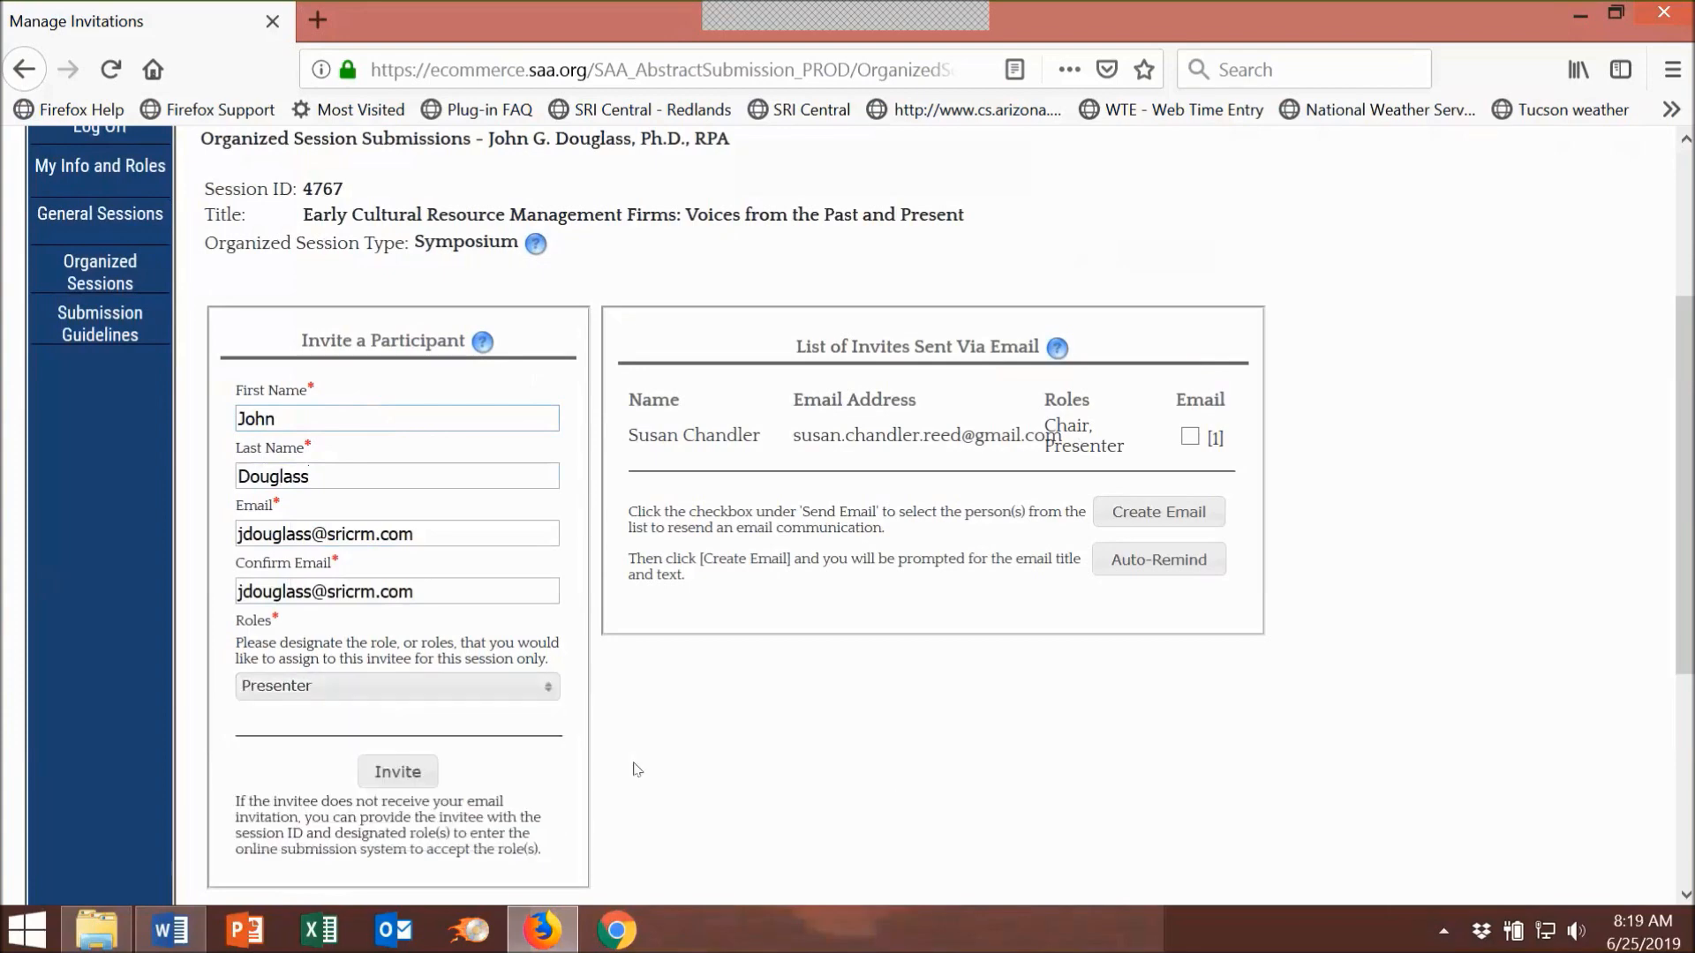
pyautogui.click(399, 773)
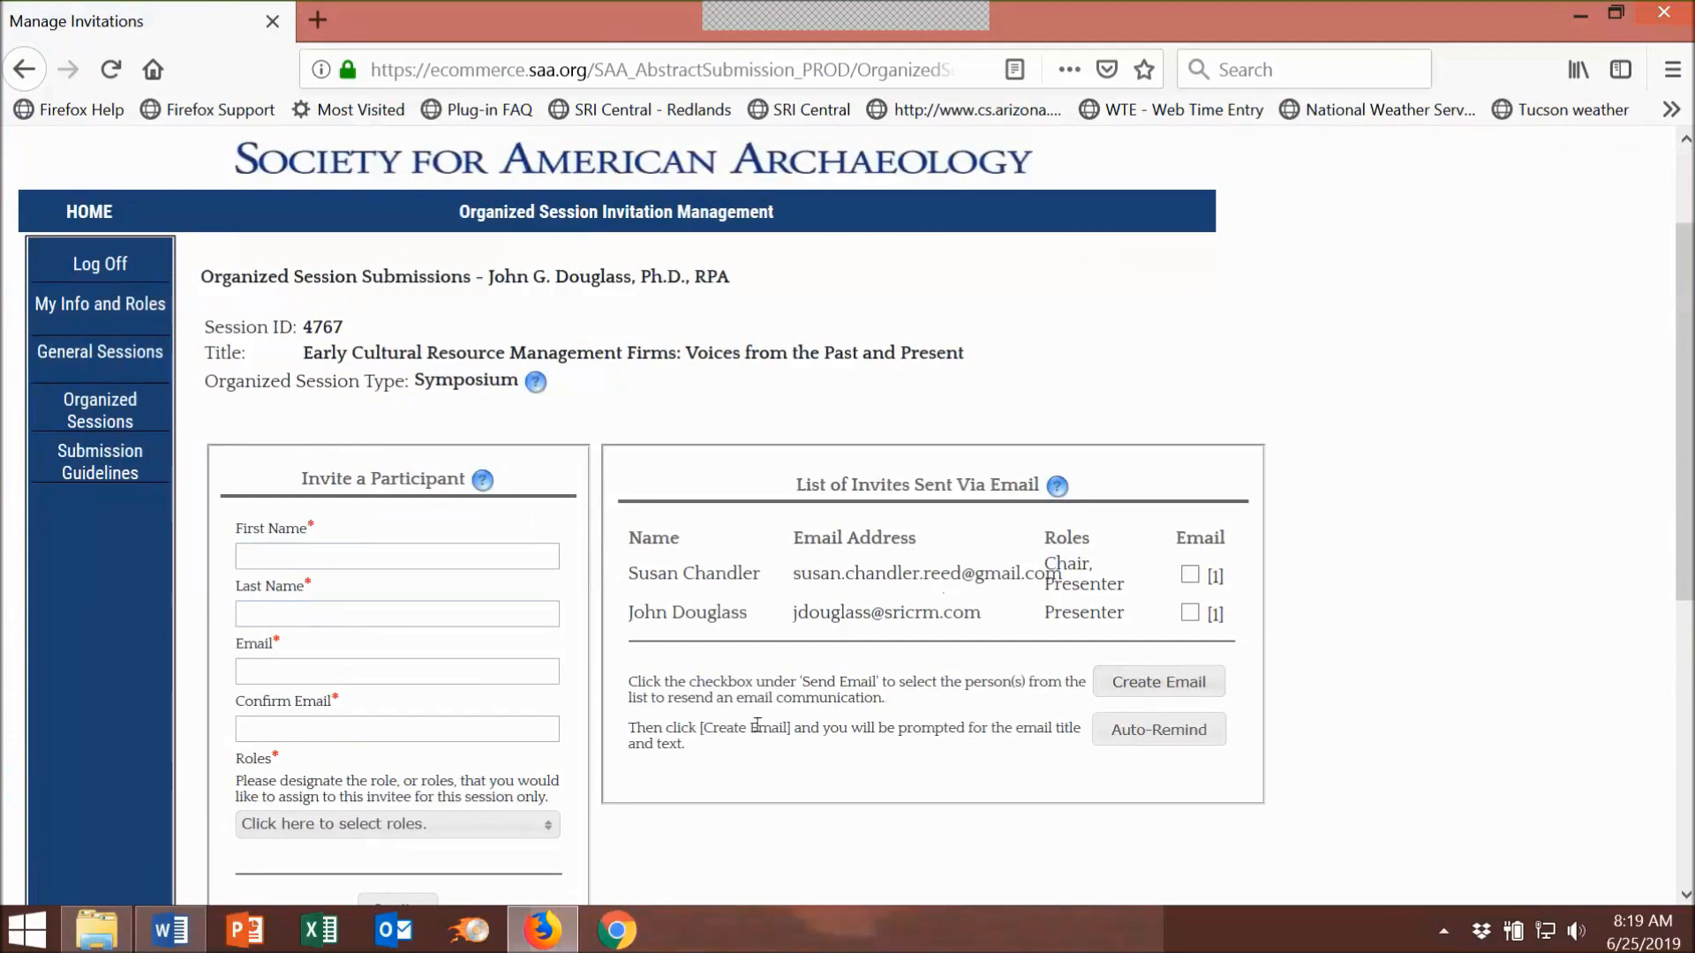
# Step: Check the organizer appears as Presenter in the sent invites, then switch to the Word document
pyautogui.scroll(-3, 756, 726)
pyautogui.hotkey('alt', 'Tab')
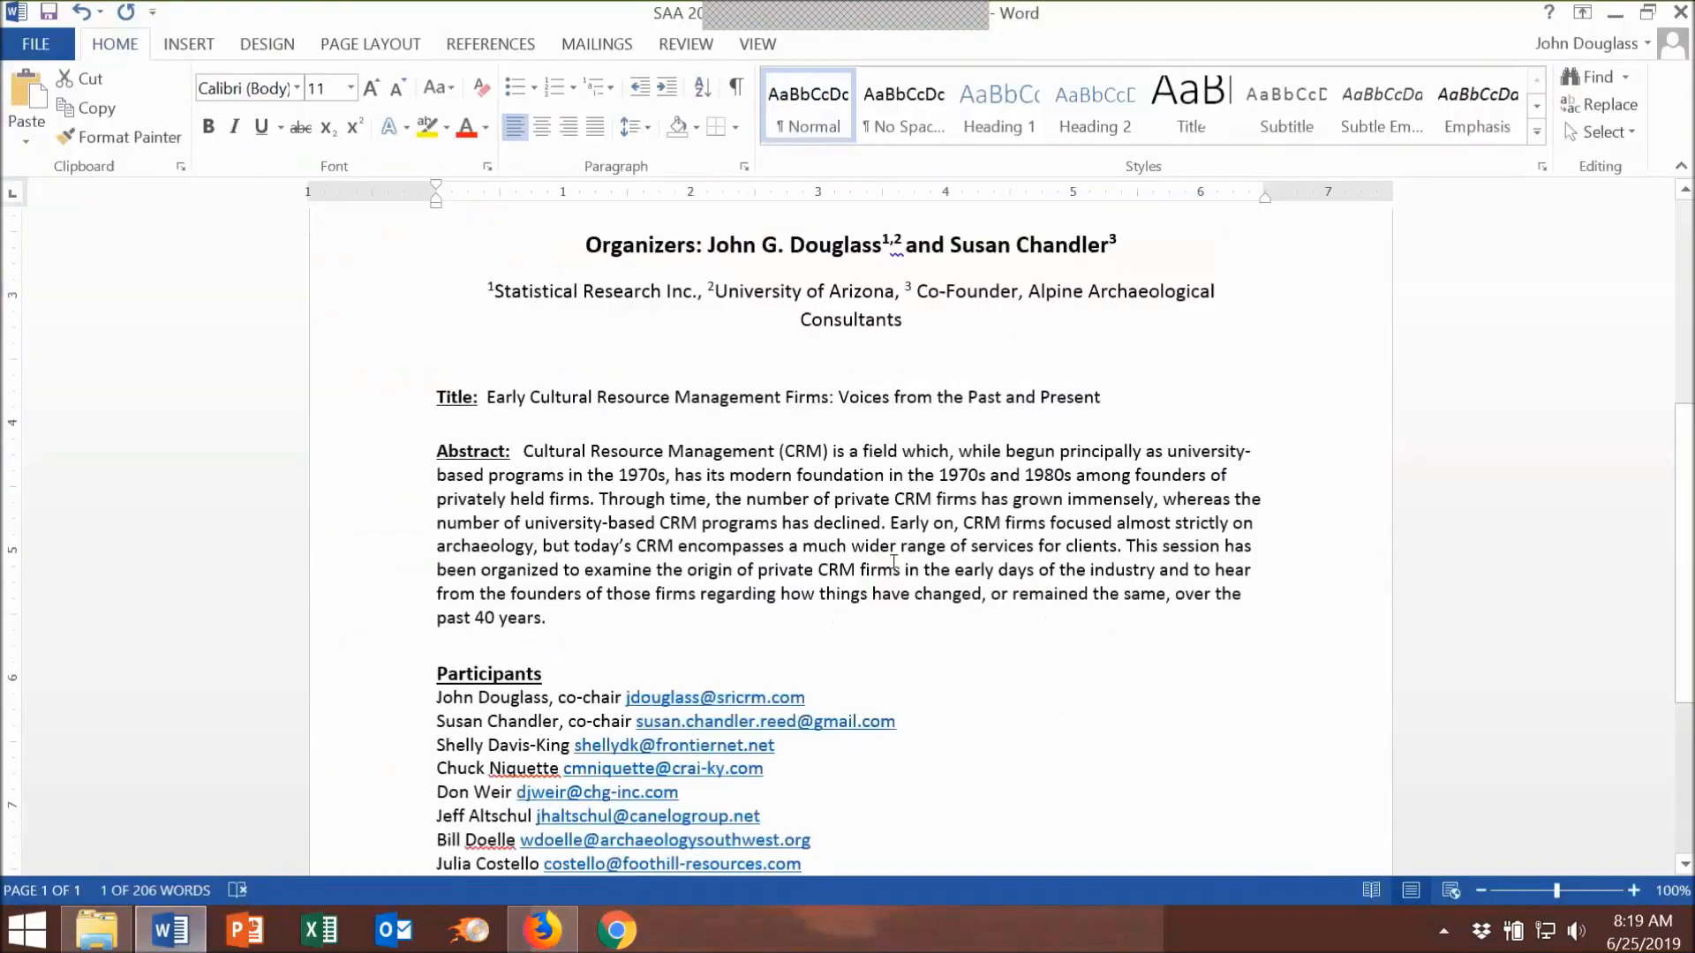
# Step: Scroll Word down to the Discussant section, then minimize Word to return to Manage Invitations
pyautogui.scroll(-3, 1320, 497)
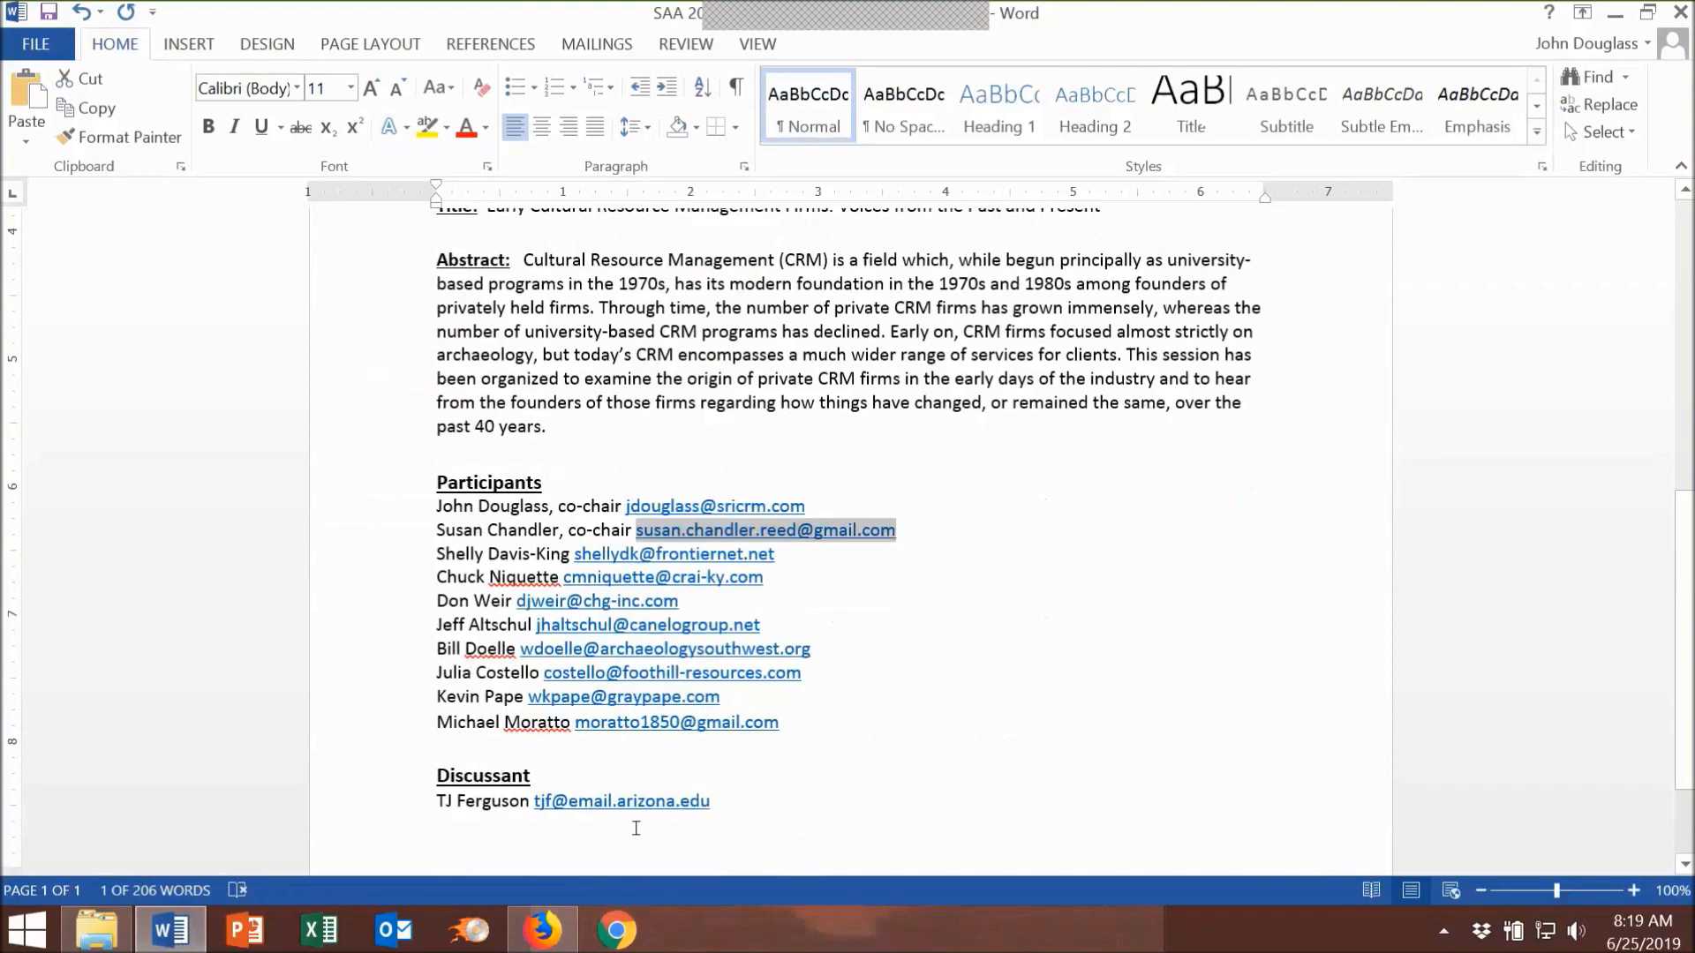
pyautogui.click(1614, 12)
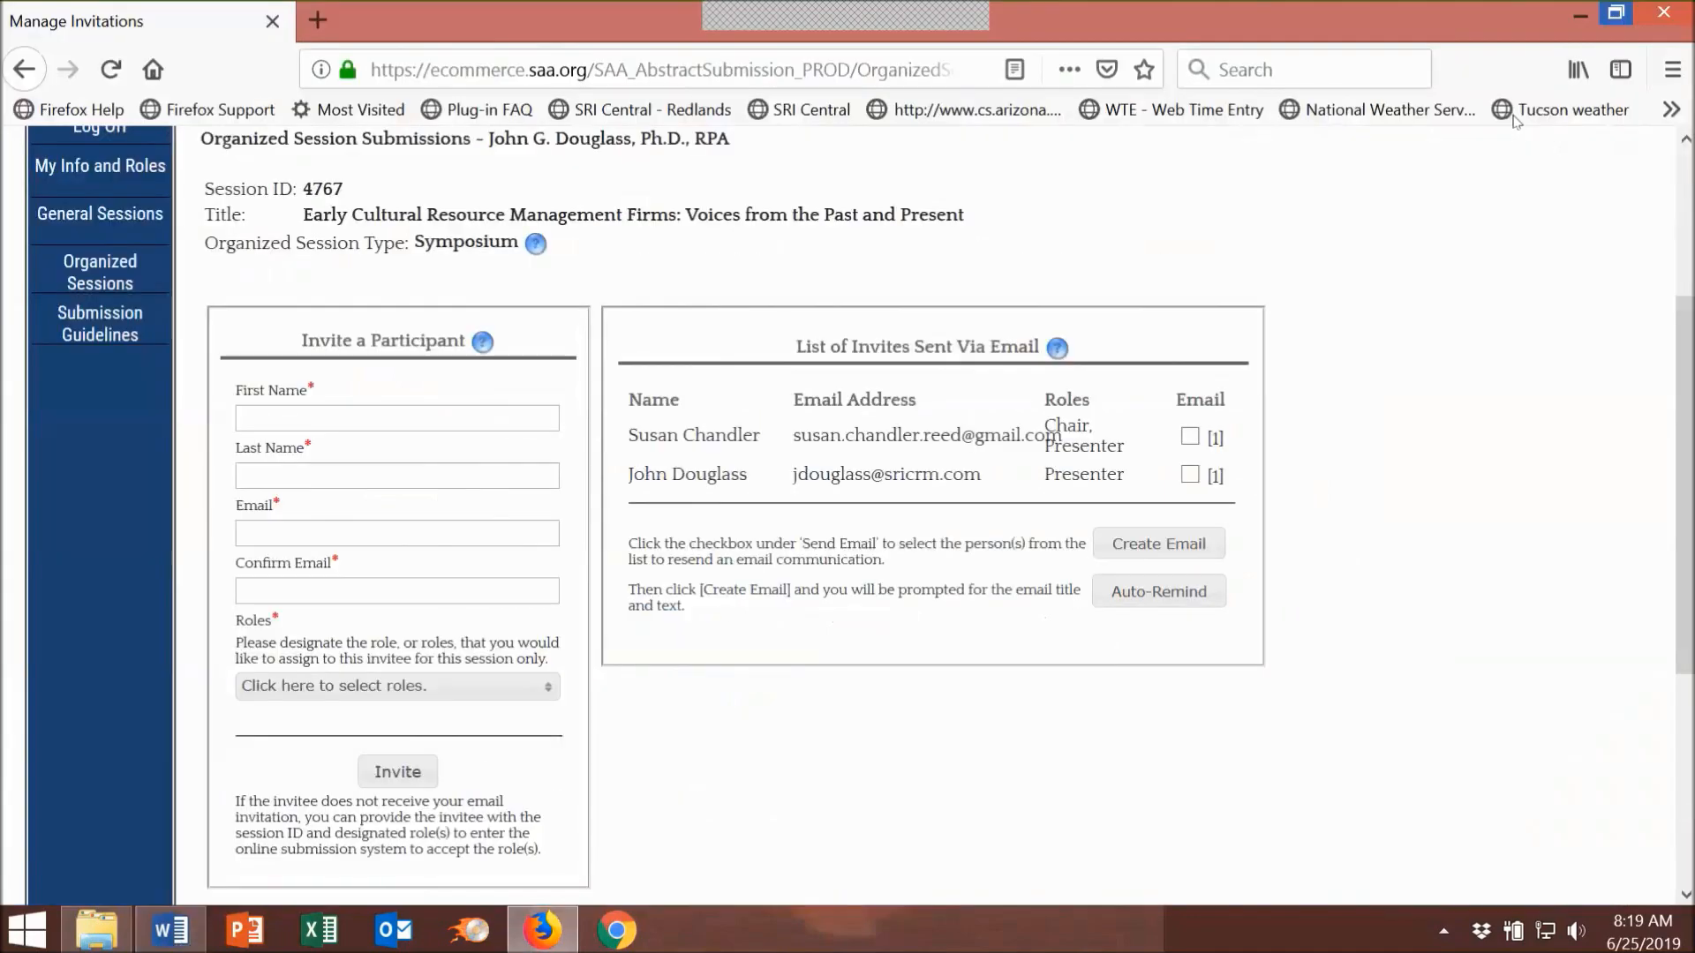
# Step: Return to the Organized Session Abstract Submissions overview via the Organized Sessions link
pyautogui.scroll(3, 1442, 432)
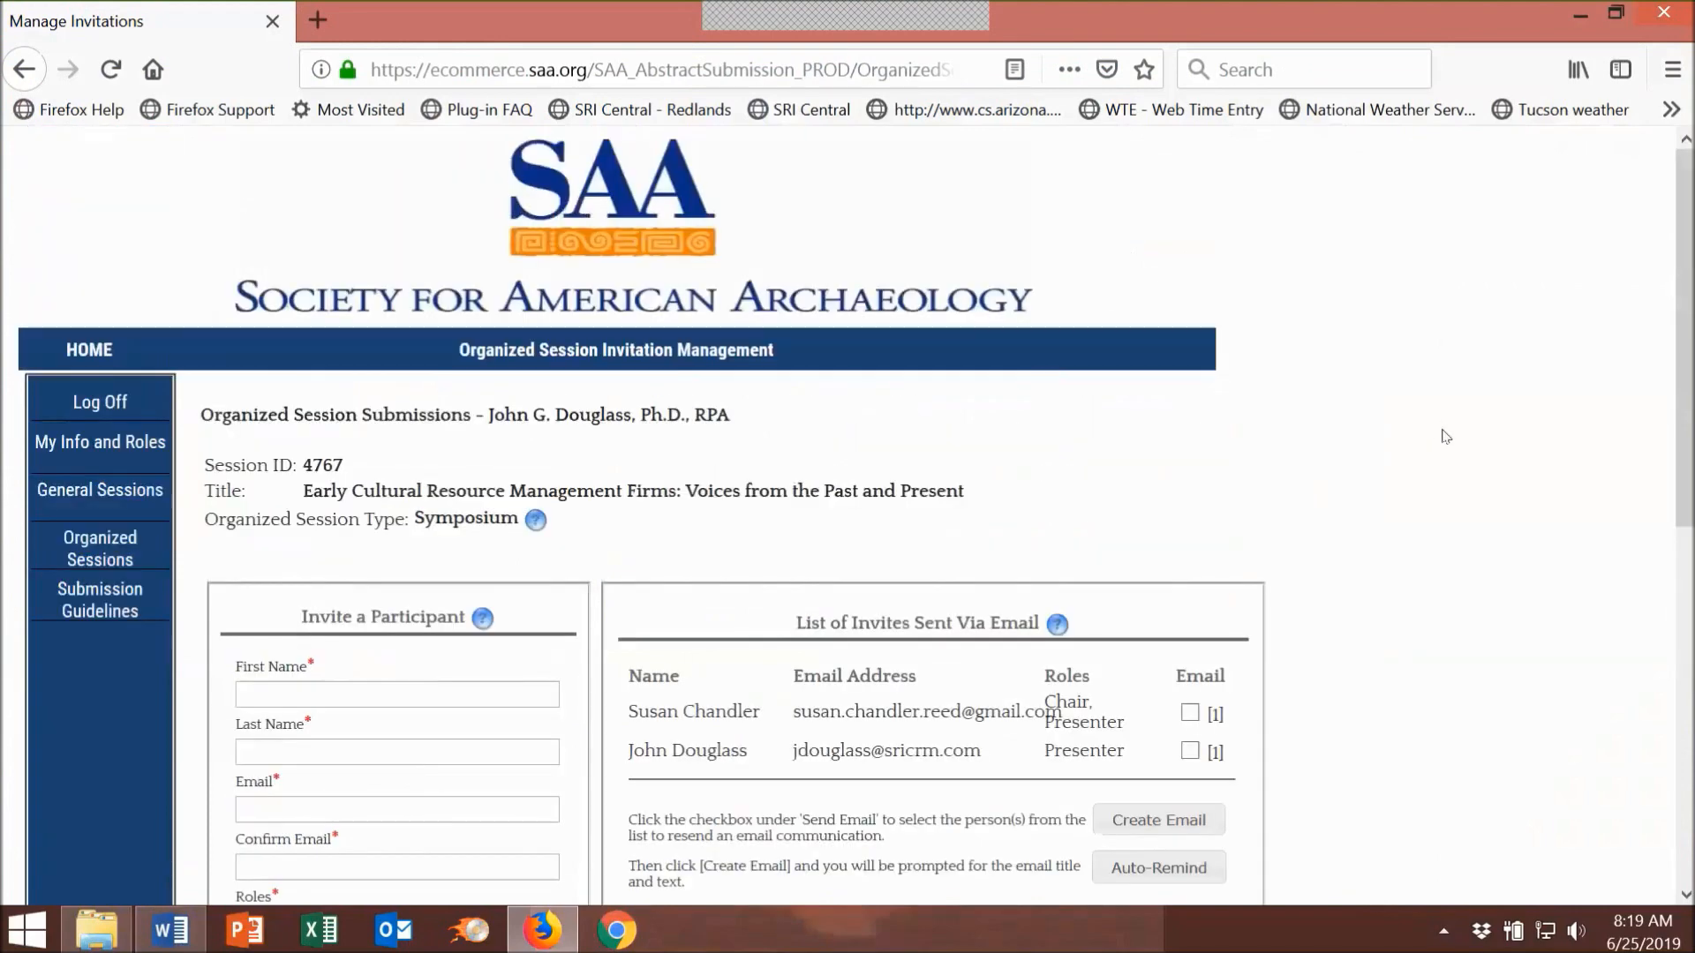
pyautogui.click(89, 556)
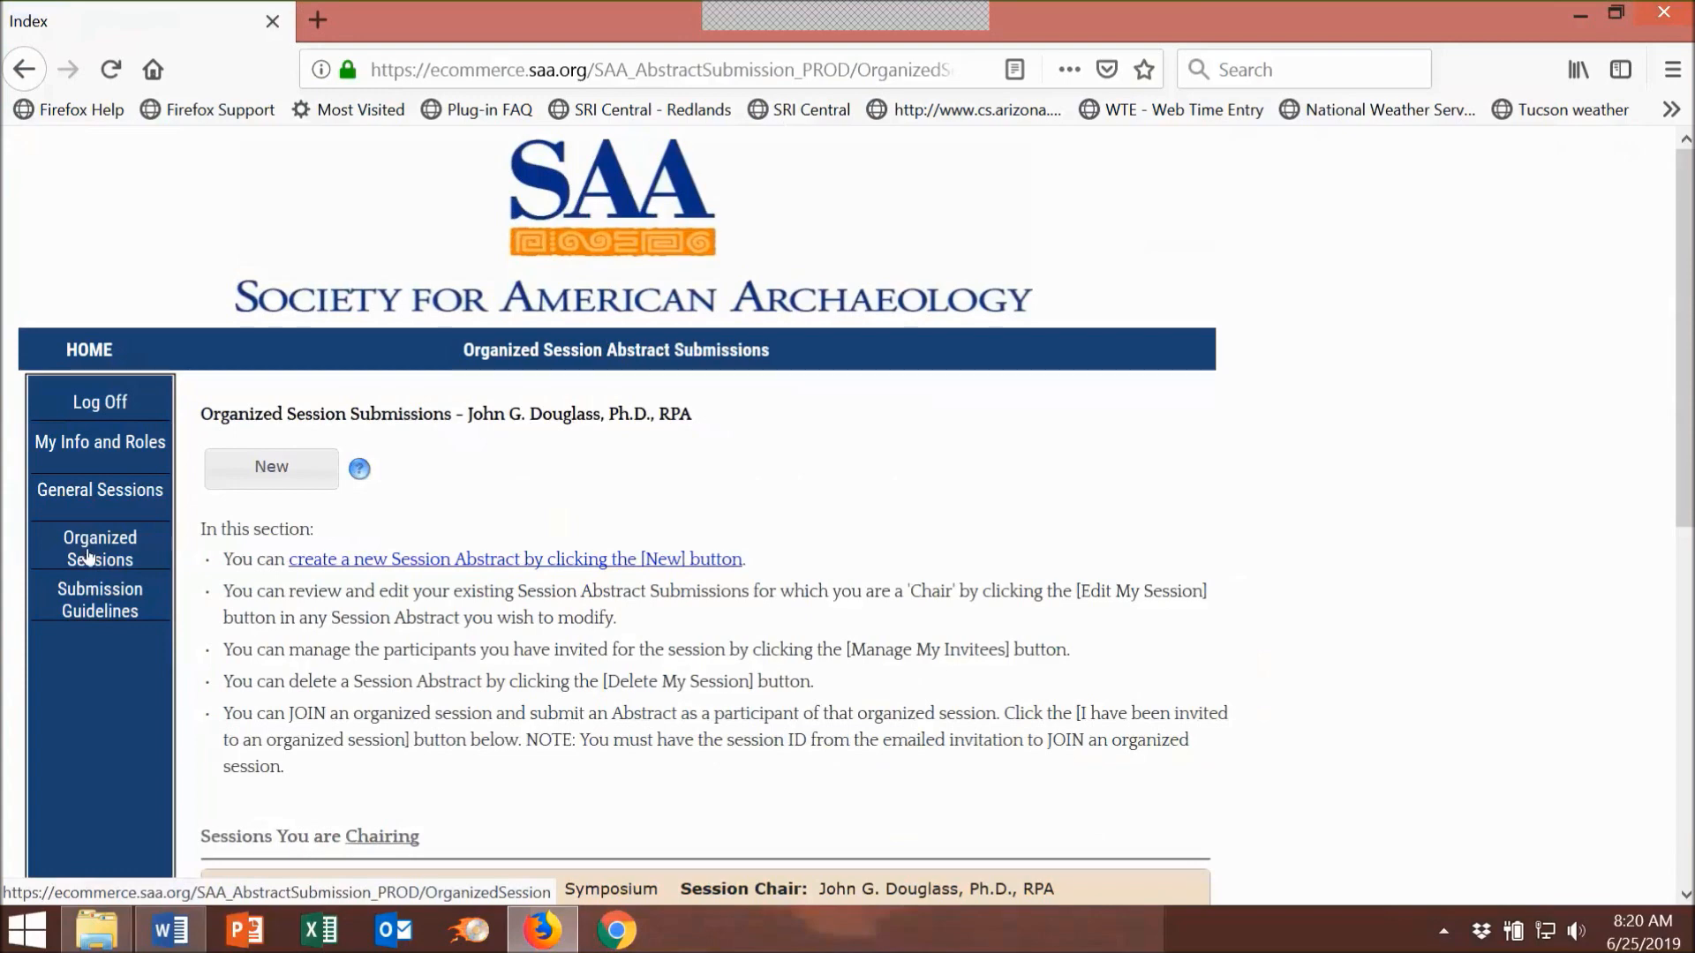
# Step: Open Manage My Invitees for session 4767 under Sessions You are Chairing
pyautogui.scroll(-3, 1392, 427)
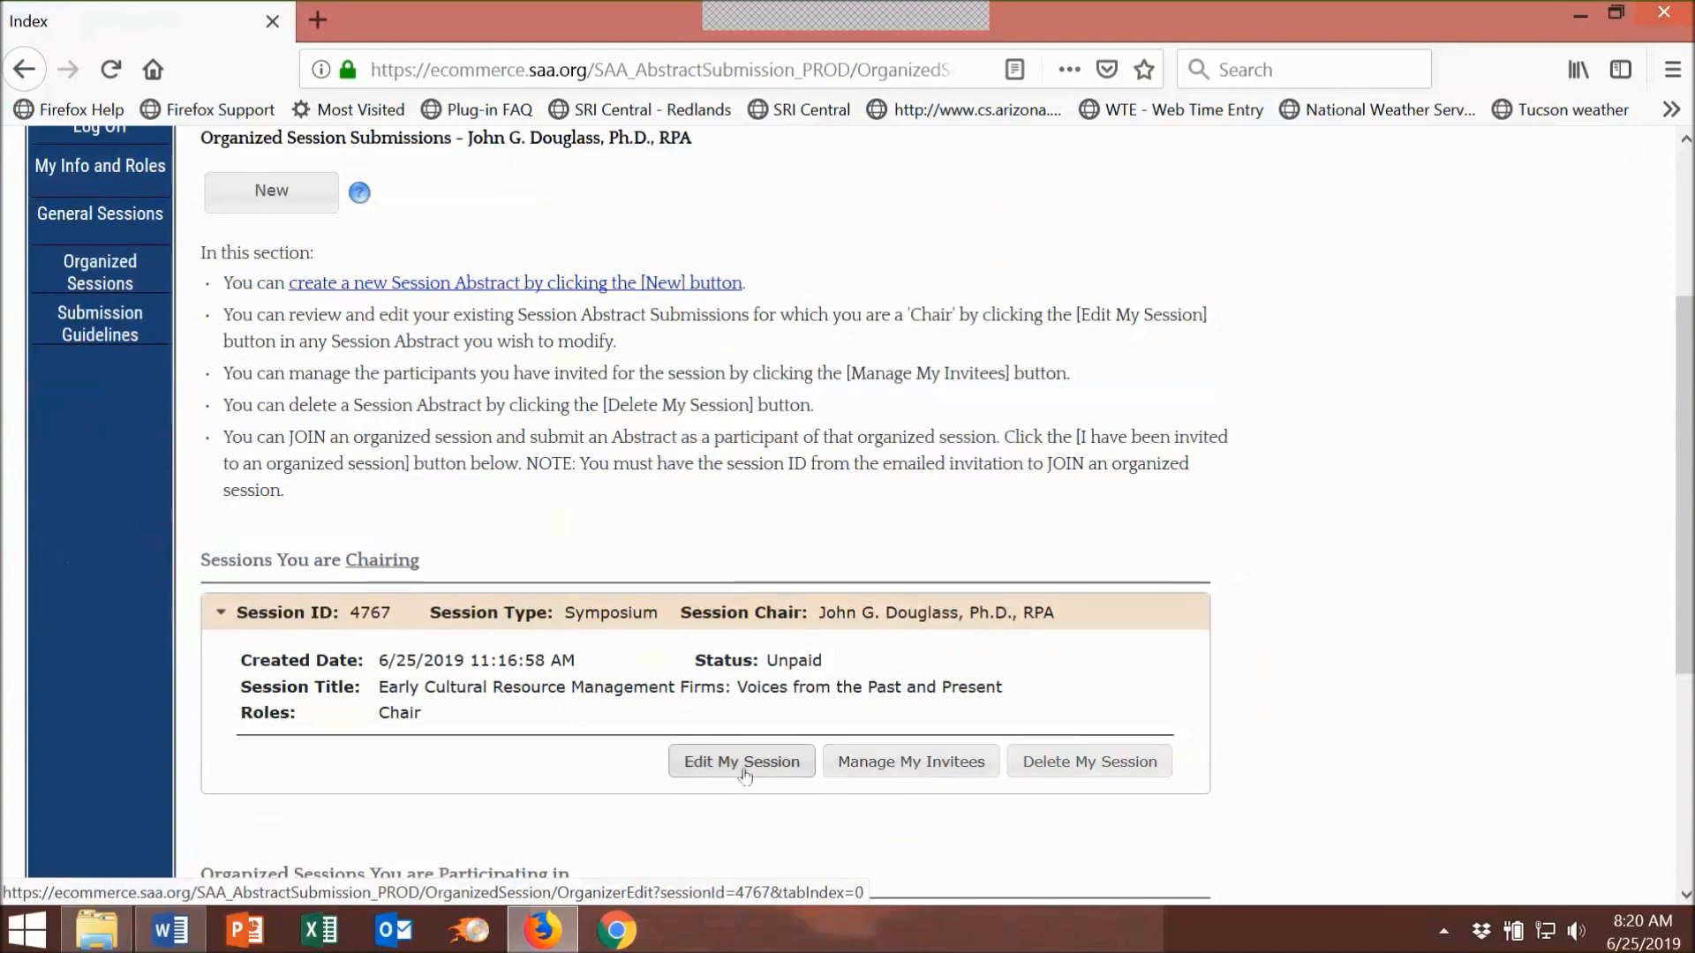
pyautogui.scroll(-3, 1324, 624)
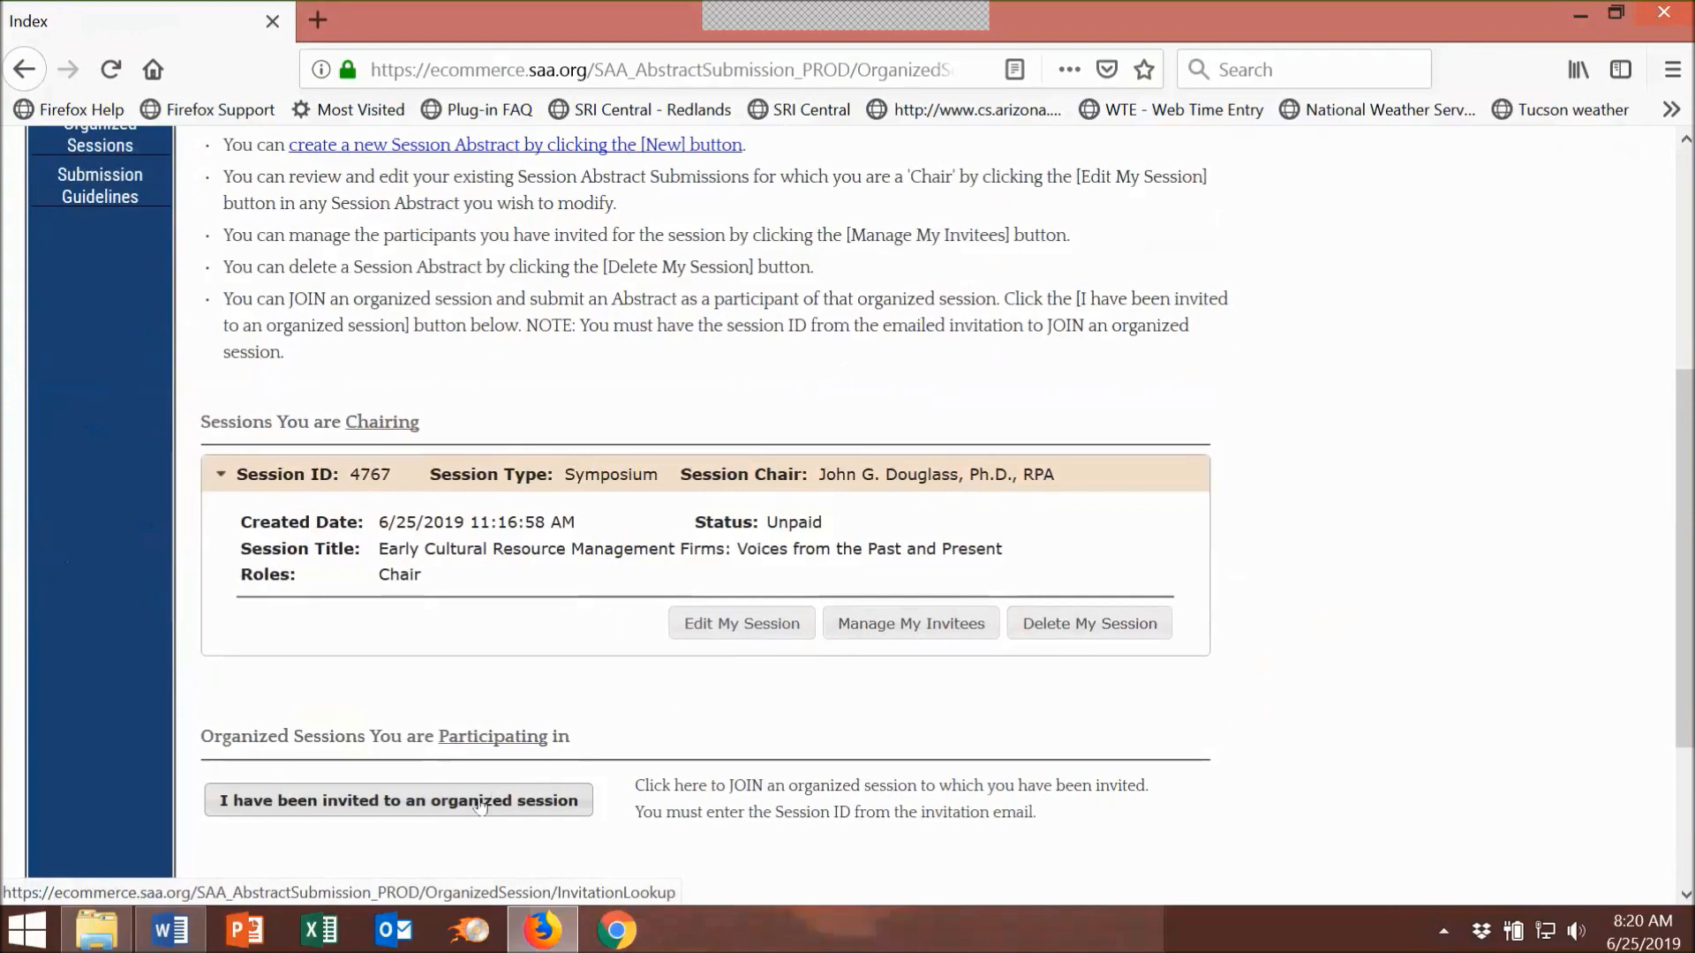
pyautogui.click(911, 623)
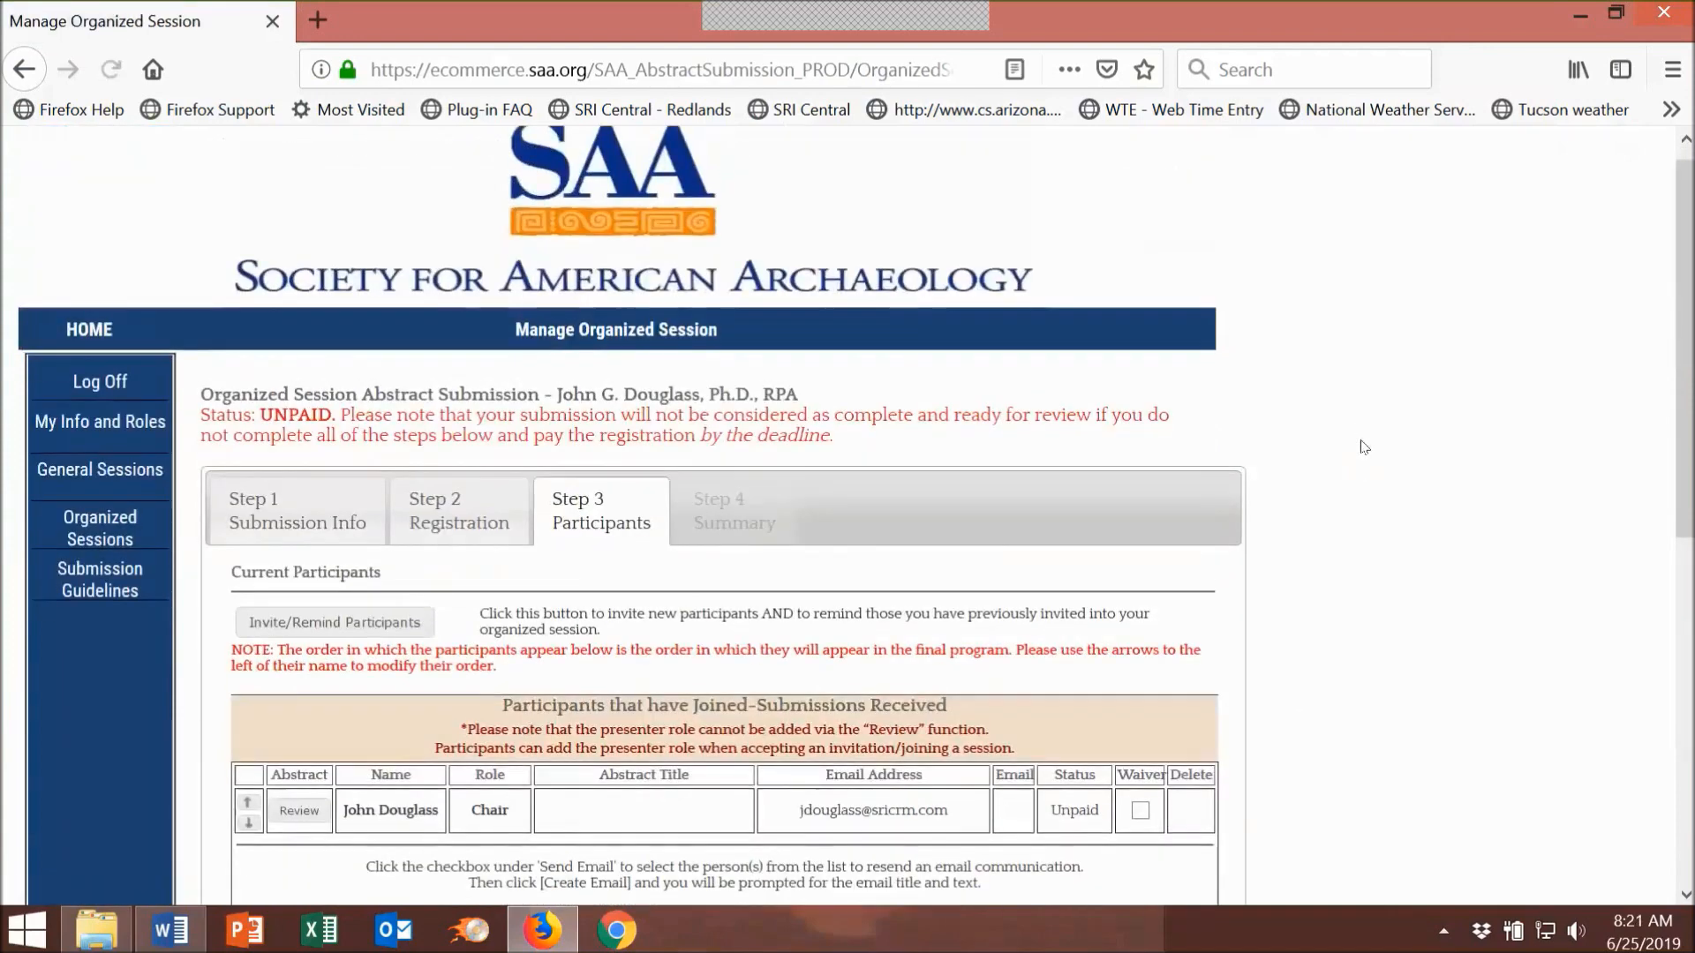
pyautogui.scroll(-3, 1363, 446)
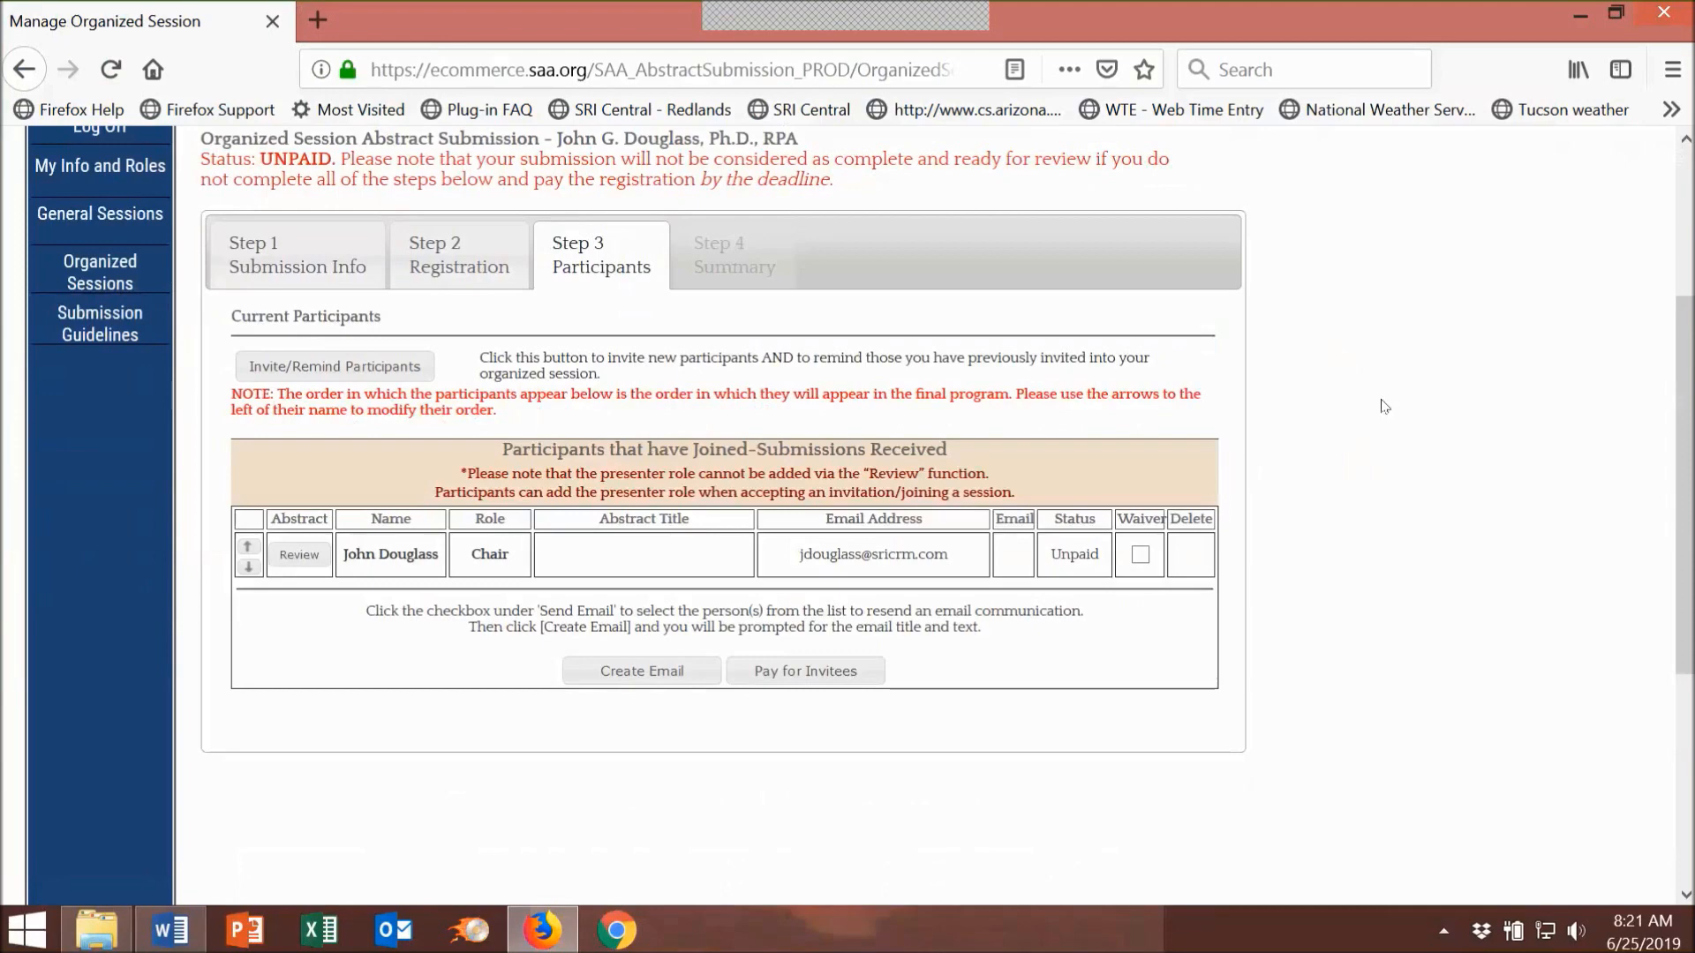
pyautogui.scroll(3, 1375, 423)
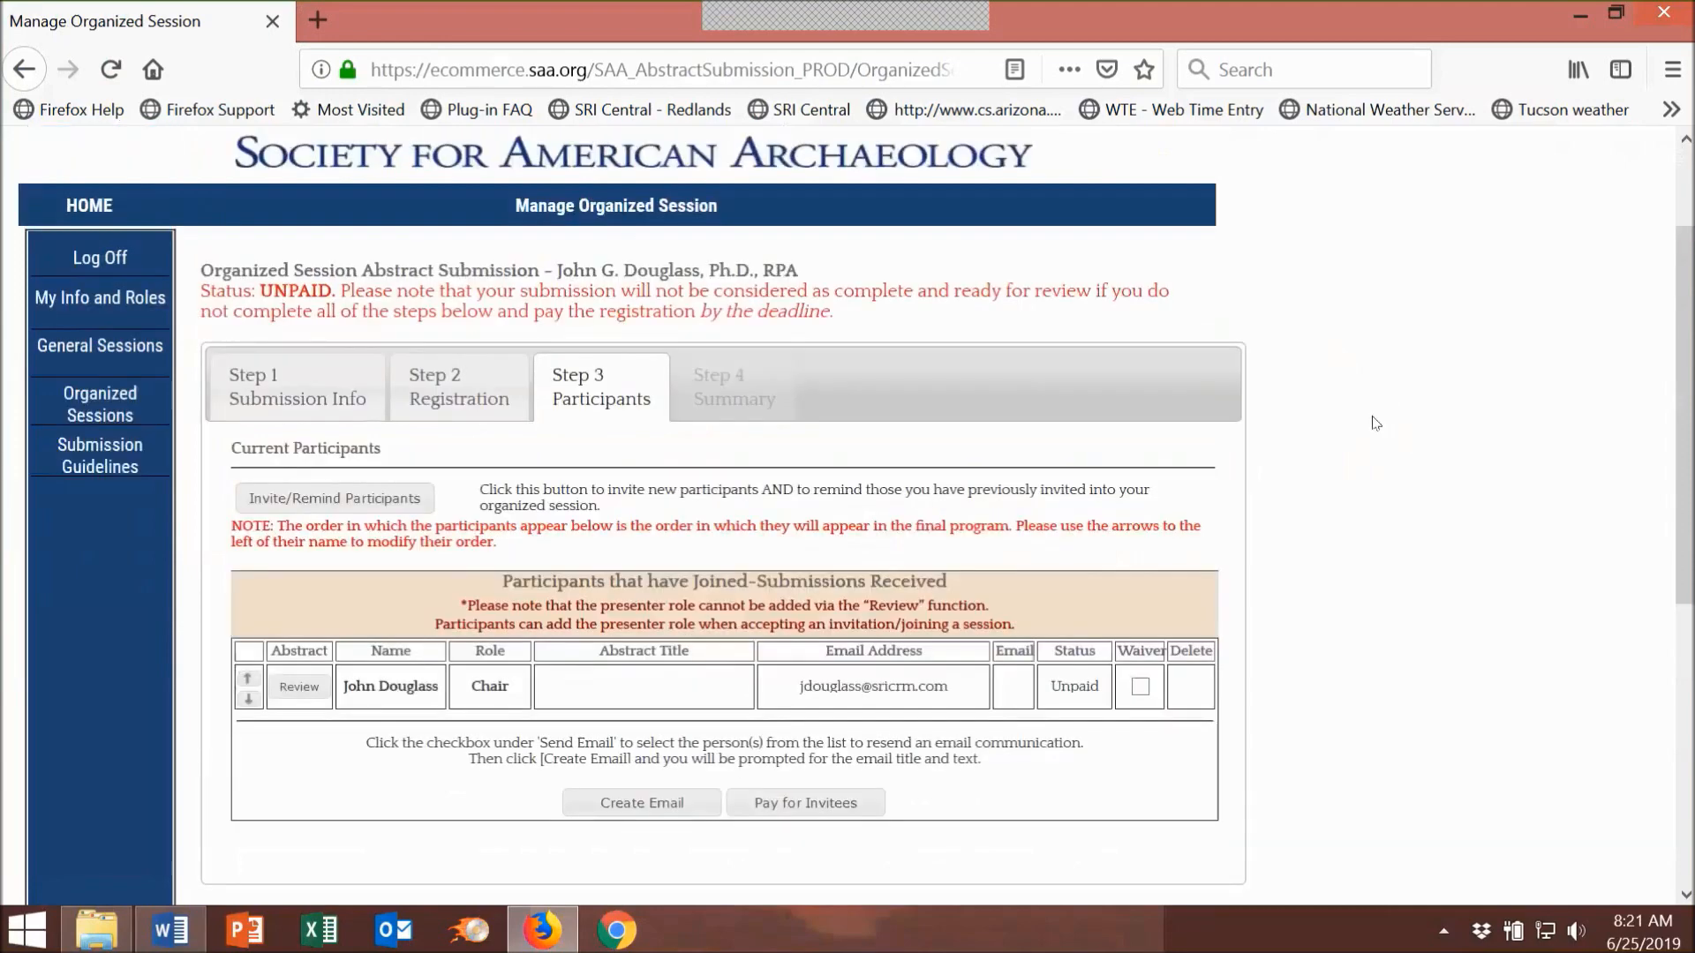